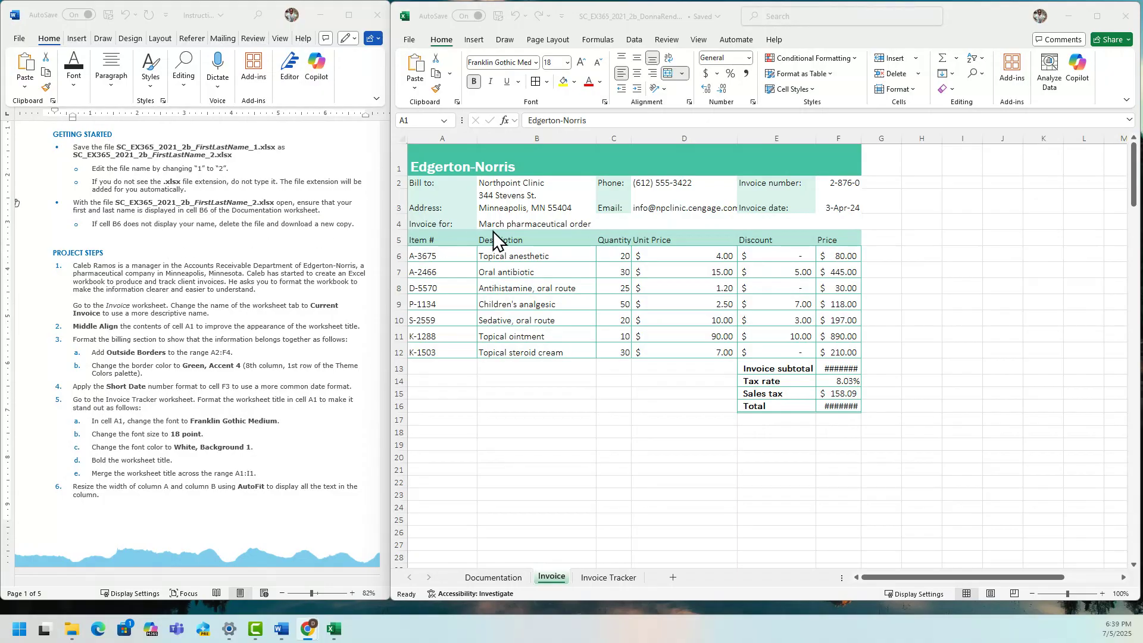
Step: Review the assignment instructions and the Current Invoice final figure in Word, and check the Documentation and Invoice worksheets in Excel
{"action": "left_click", "coordinate": [221, 244]}
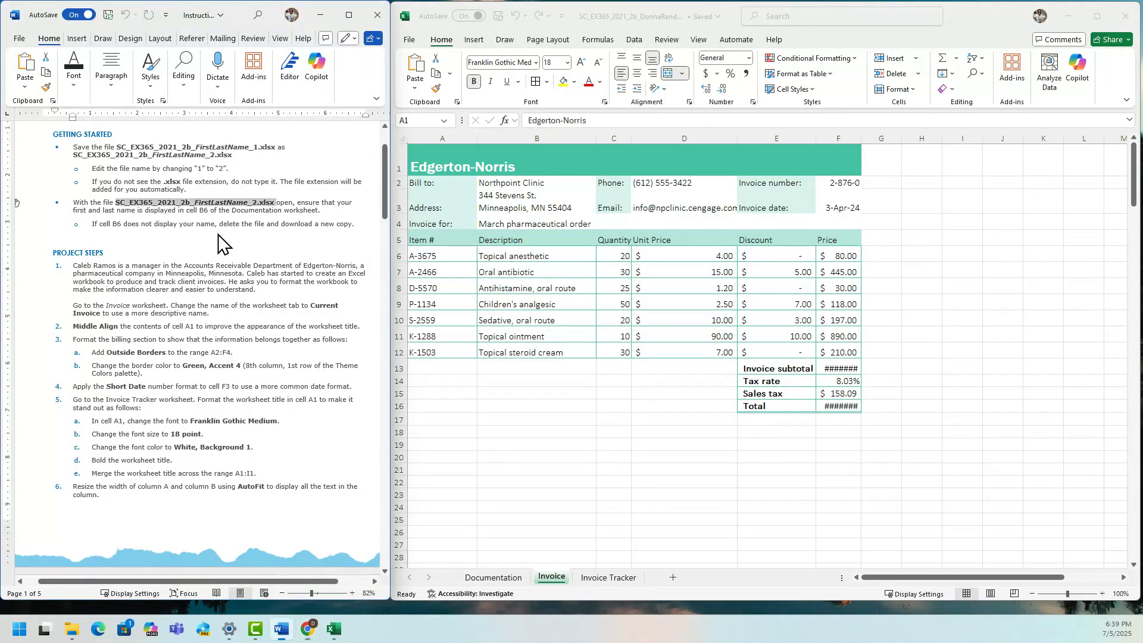
{"action": "scroll", "coordinate": [219, 235], "scroll_direction": "up", "scroll_amount": 3}
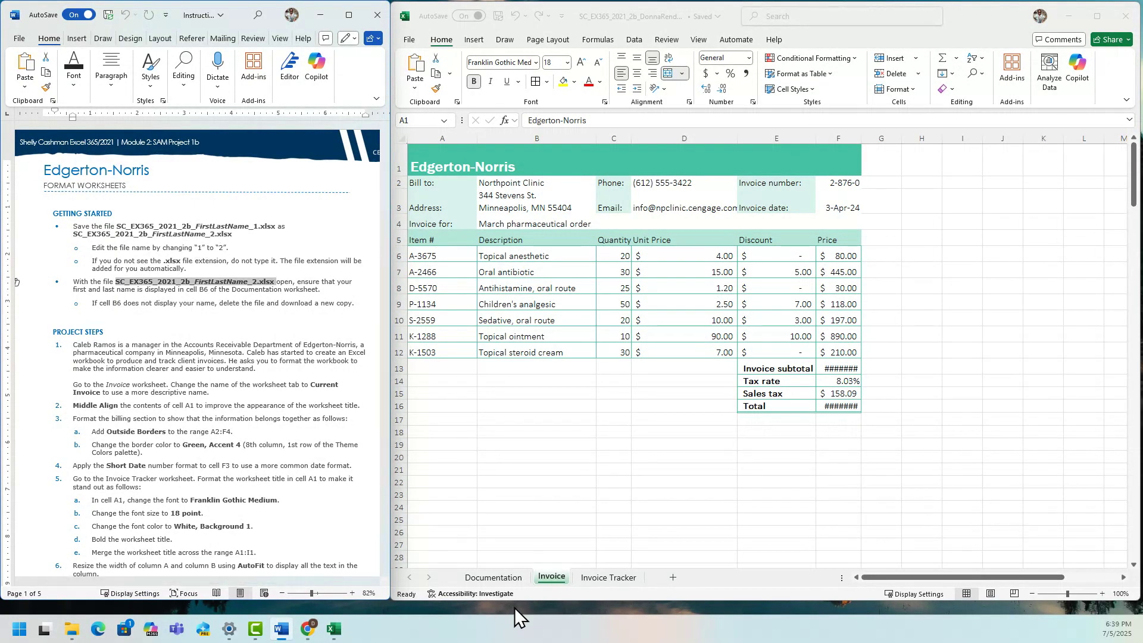
{"action": "left_click", "coordinate": [498, 578]}
{"action": "left_click", "coordinate": [495, 576]}
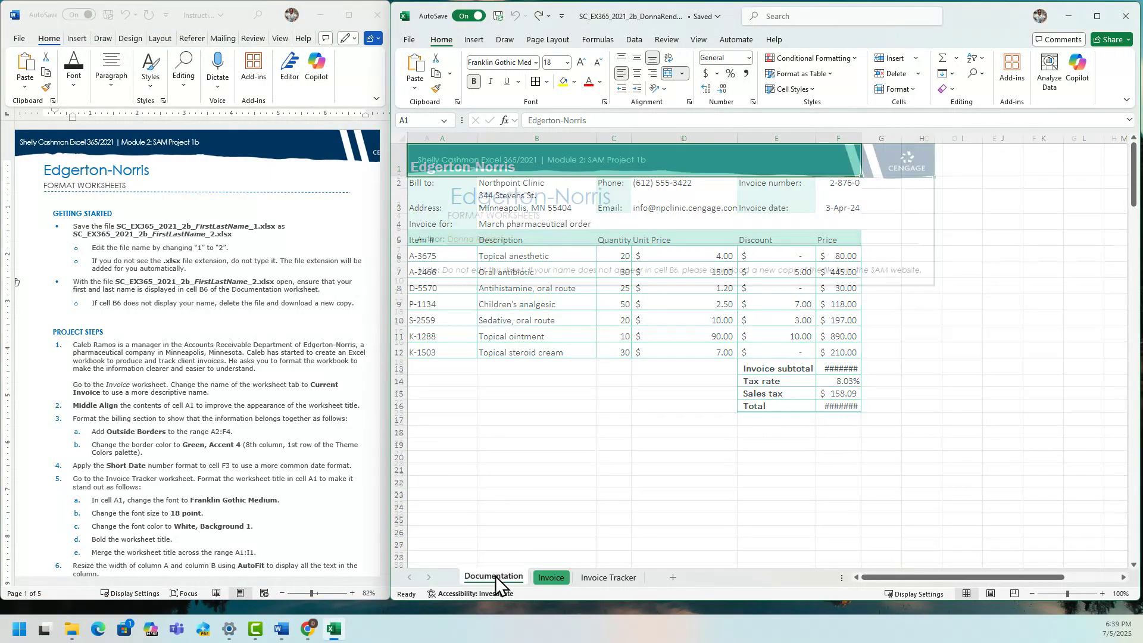
{"action": "left_click", "coordinate": [545, 579]}
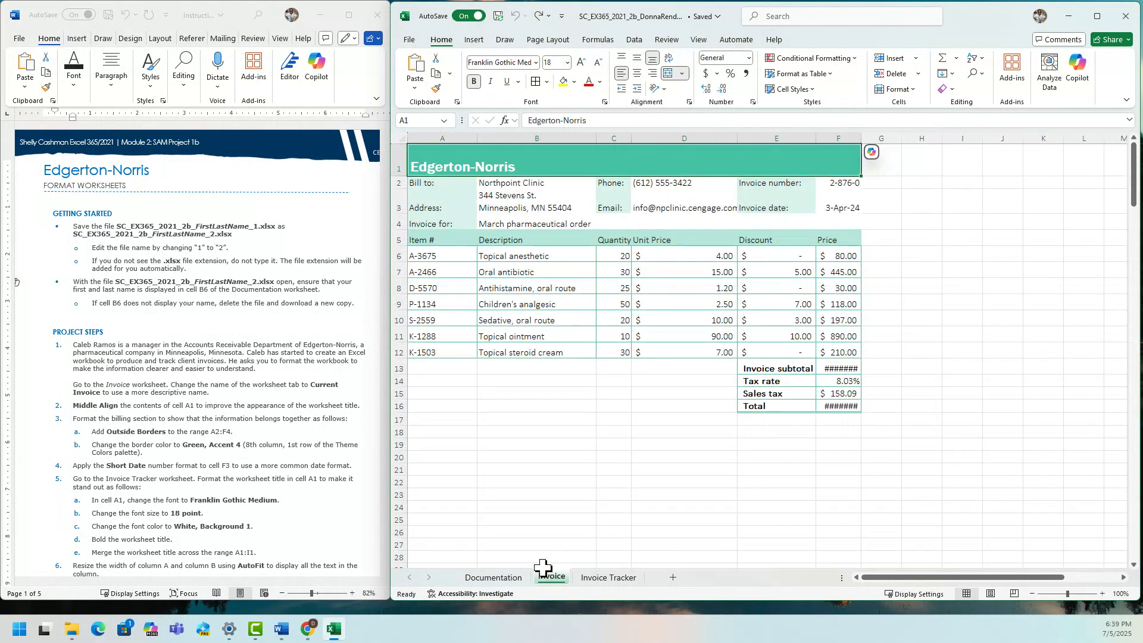
{"action": "left_click", "coordinate": [241, 348]}
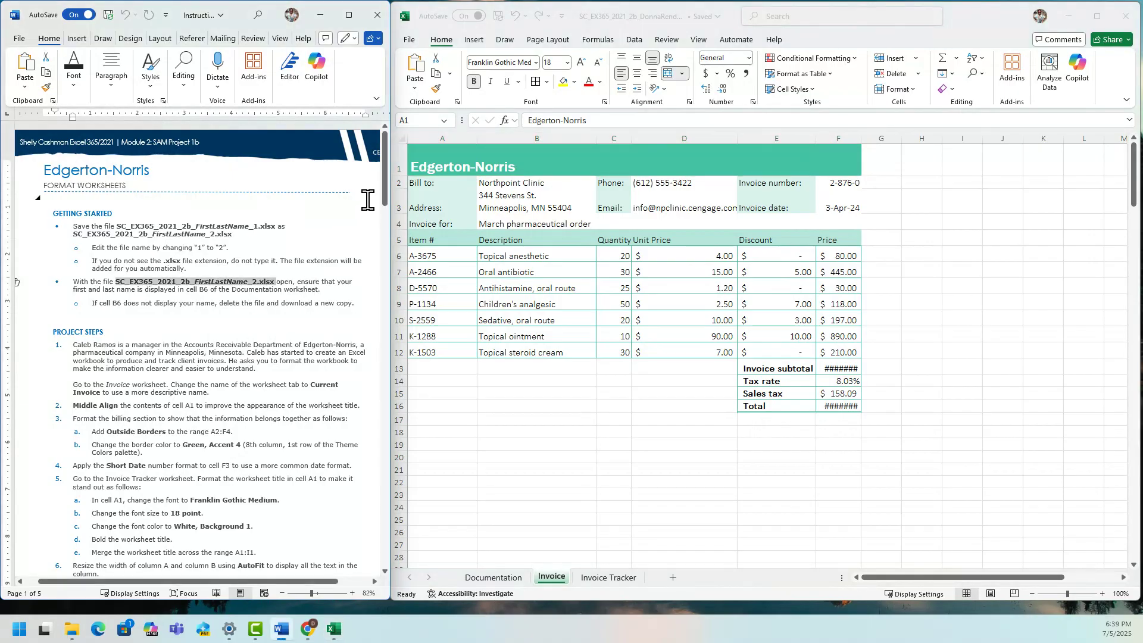
{"action": "left_click_drag", "start_coordinate": [384, 197], "coordinate": [370, 435]}
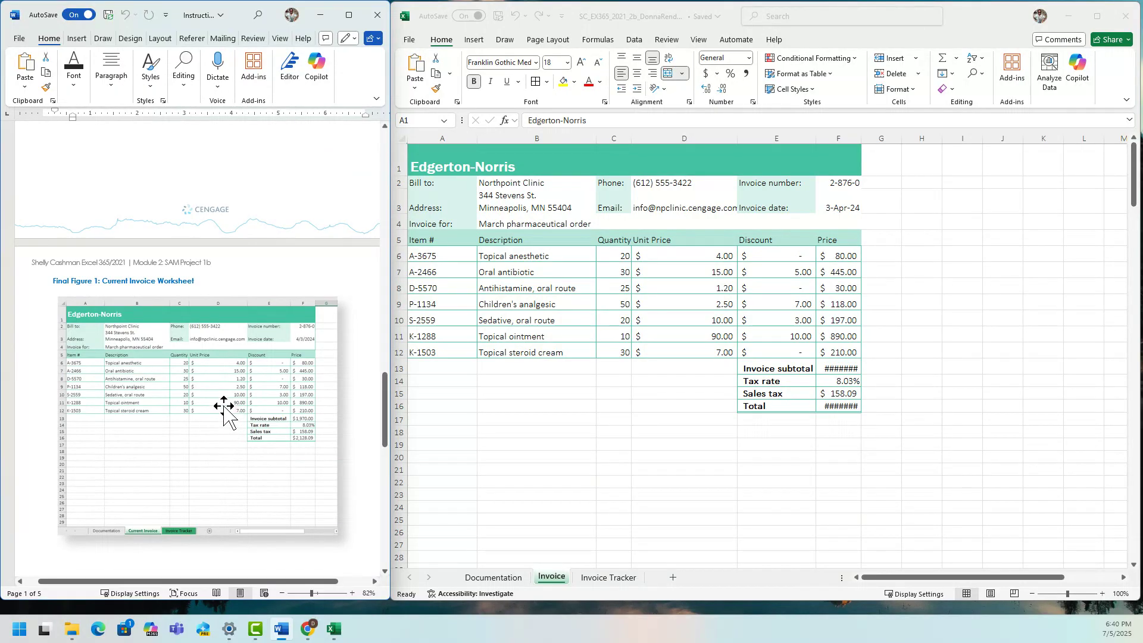
{"action": "left_click_drag", "start_coordinate": [383, 440], "coordinate": [377, 200]}
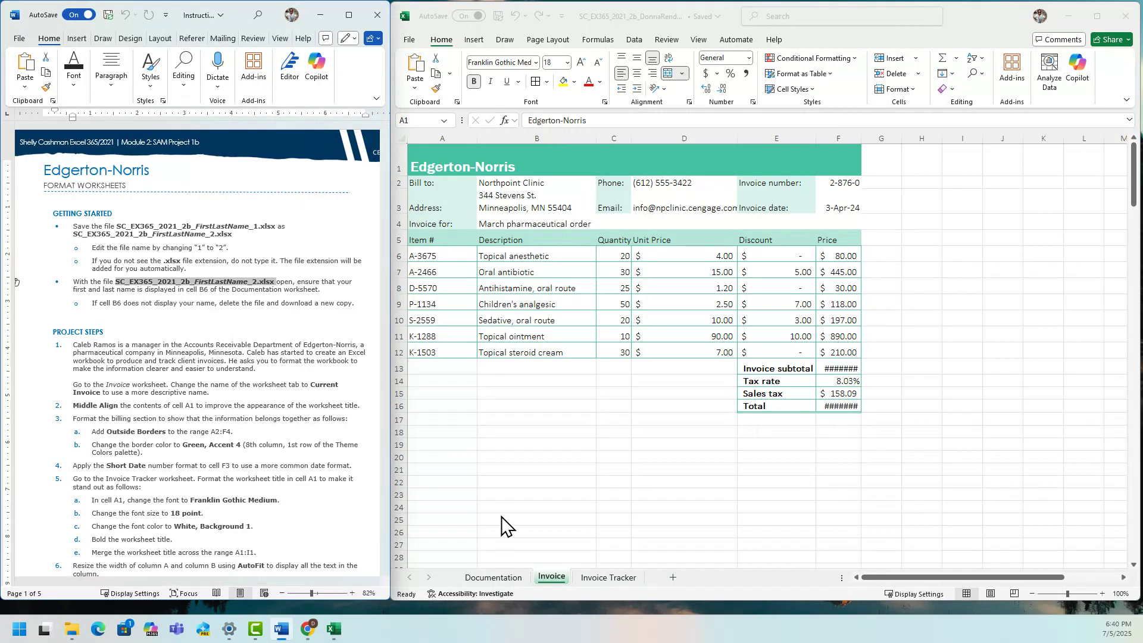
Step: Rename the Invoice worksheet to Current Invoice and middle-align the worksheet title in cell A1
{"action": "left_click", "coordinate": [540, 578]}
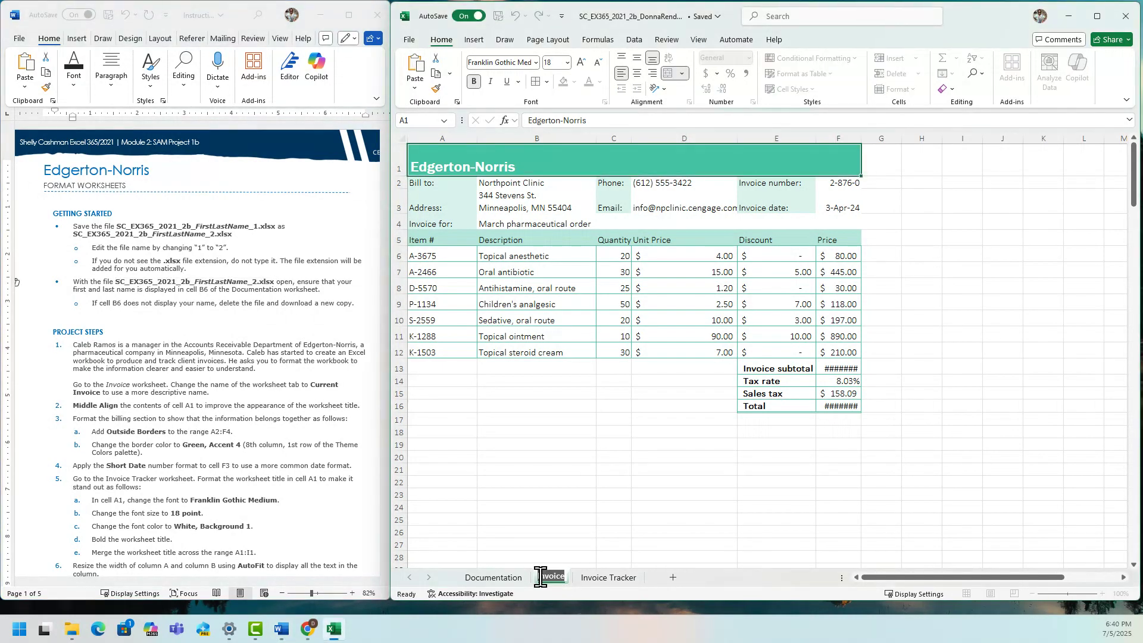
{"action": "type", "text": "Current"}
{"action": "key", "text": "Return"}
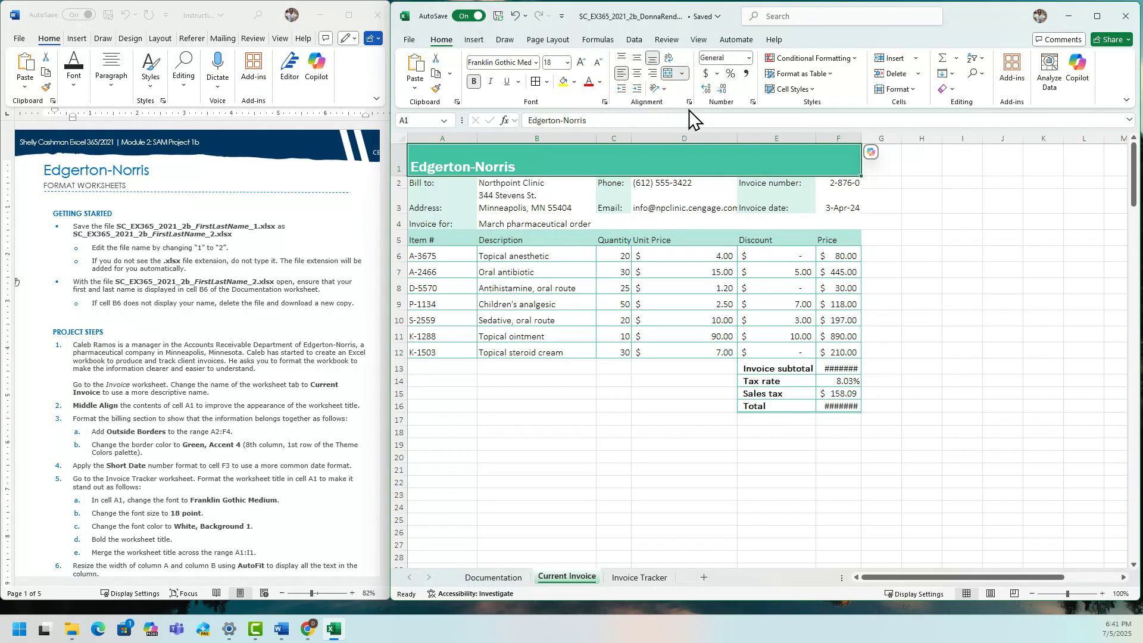
{"action": "left_click", "coordinate": [636, 59]}
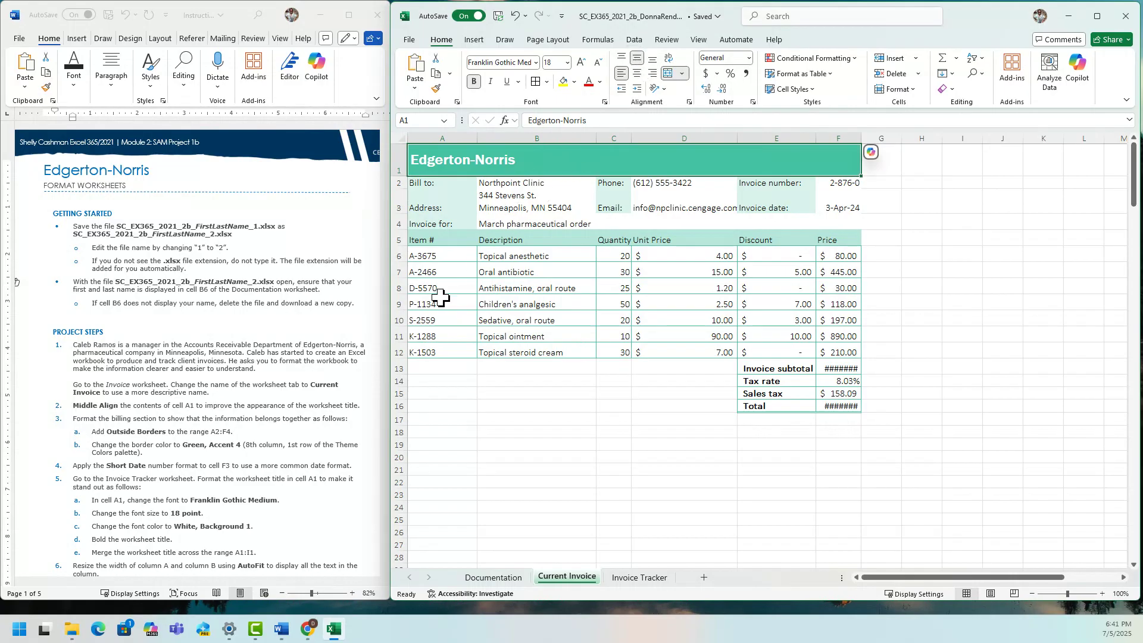
Step: Switch to the Word instructions and highlight project steps 1 and 2 in yellow
{"action": "left_click", "coordinate": [110, 366]}
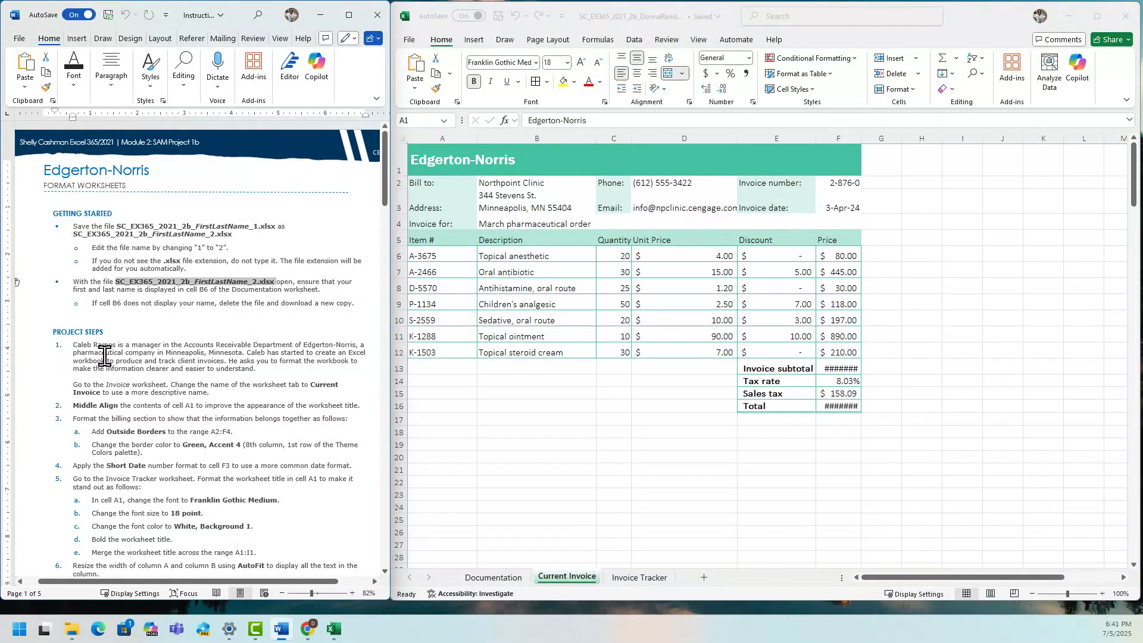
{"action": "left_click_drag", "start_coordinate": [74, 351], "coordinate": [230, 397]}
{"action": "left_click", "coordinate": [272, 369]}
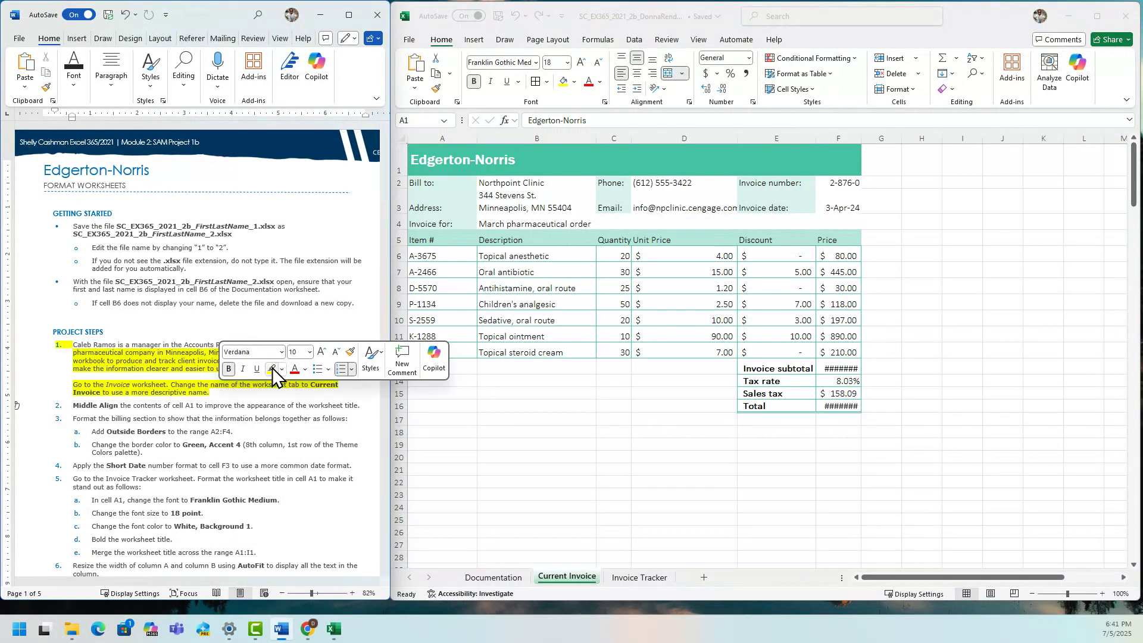
{"action": "left_click_drag", "start_coordinate": [70, 407], "coordinate": [365, 410]}
{"action": "left_click", "coordinate": [415, 388]}
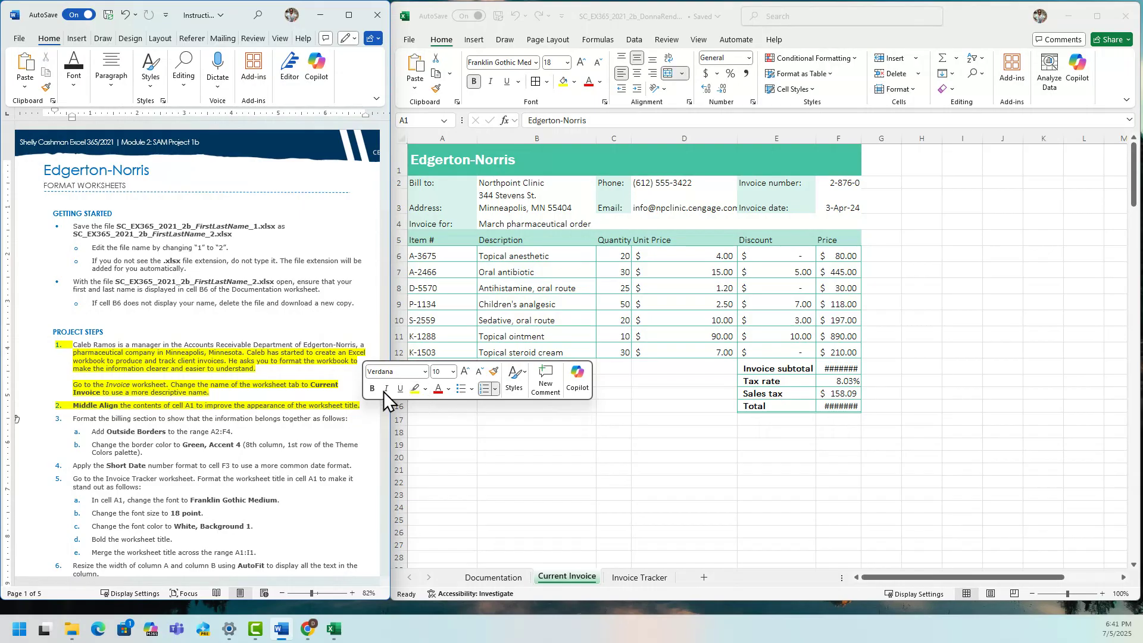
Step: Set up outside borders for the range A2:F4 of the Current Invoice worksheet in Excel, covering its top, left, right and bottom edges
{"action": "scroll", "coordinate": [223, 413], "scroll_direction": "down", "scroll_amount": 3}
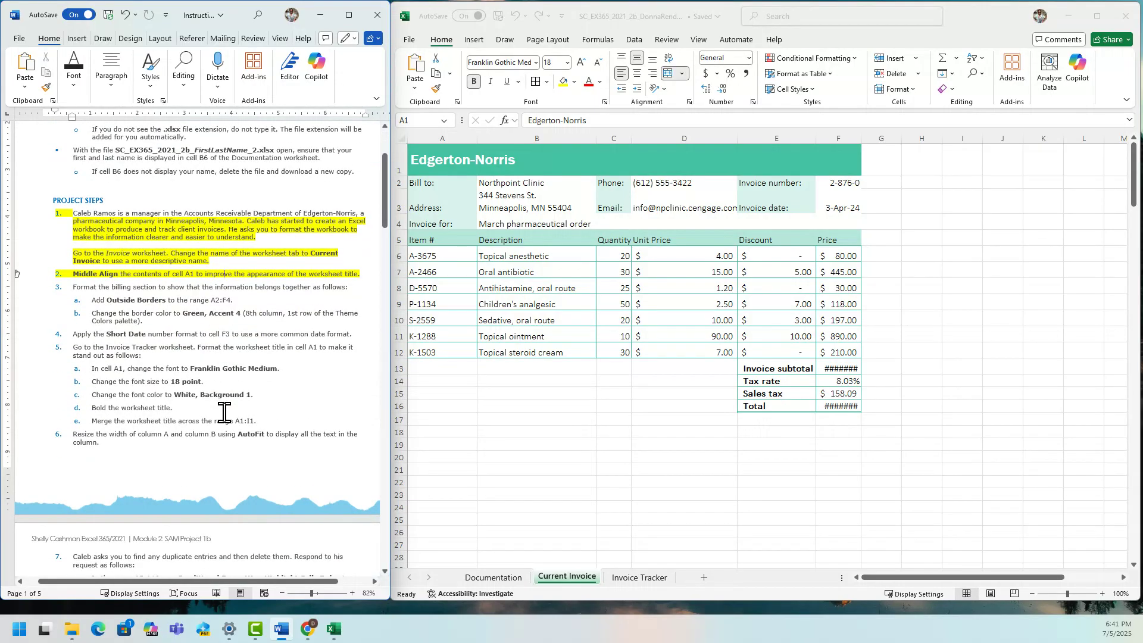
{"action": "left_click_drag", "start_coordinate": [387, 216], "coordinate": [387, 234]}
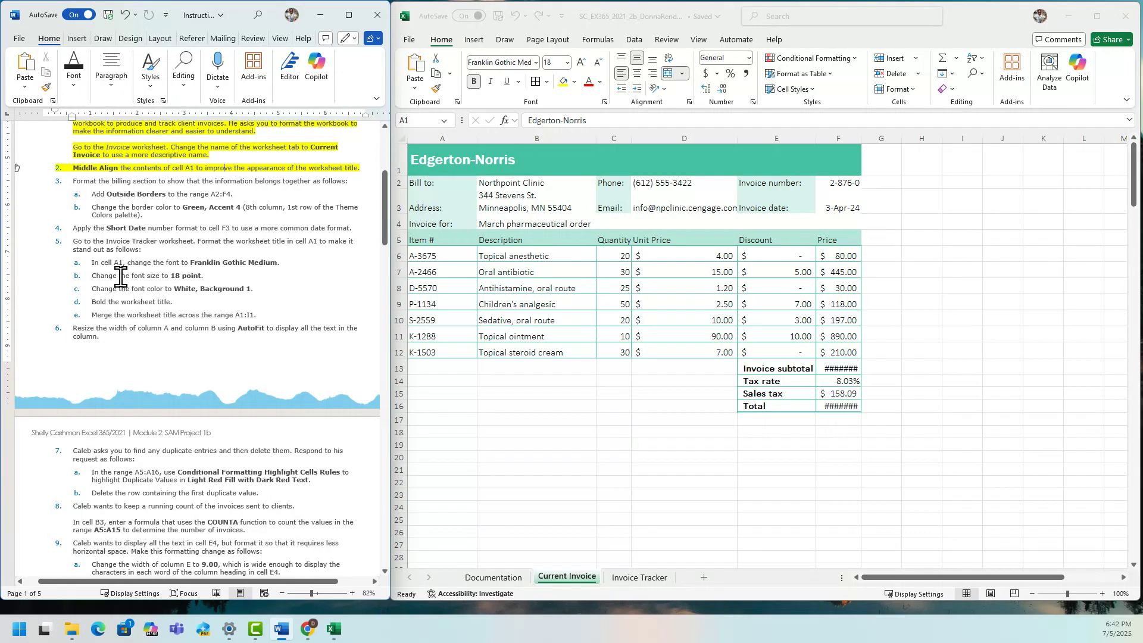
{"action": "left_click", "coordinate": [419, 121]}
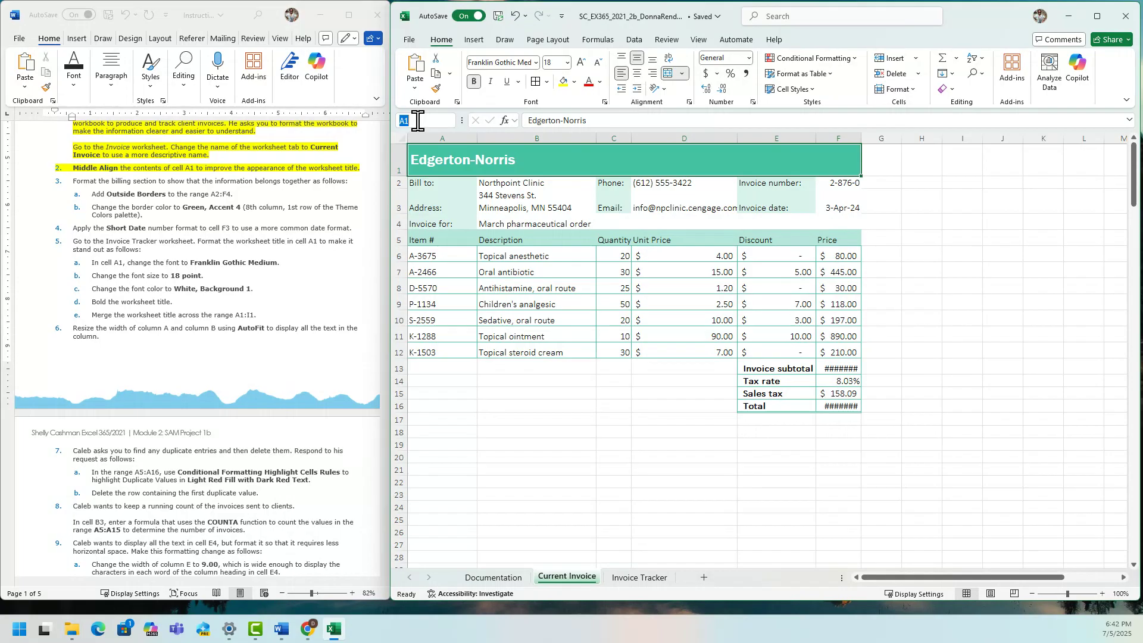
{"action": "type", "text": "a2:f4"}
{"action": "key", "text": "Return"}
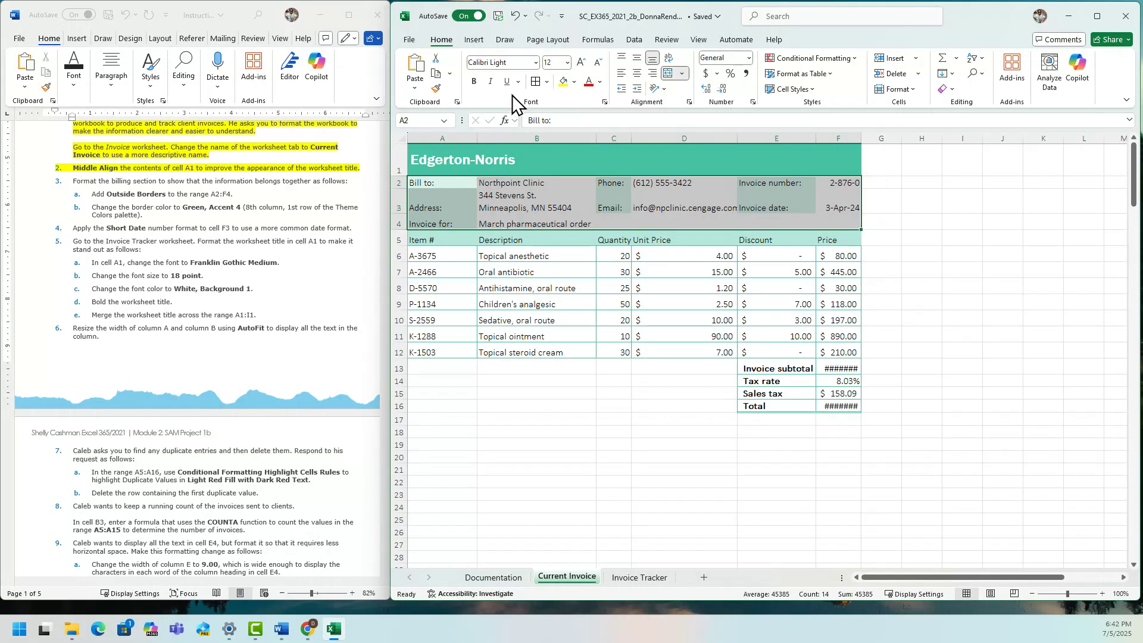
{"action": "left_click", "coordinate": [546, 83]}
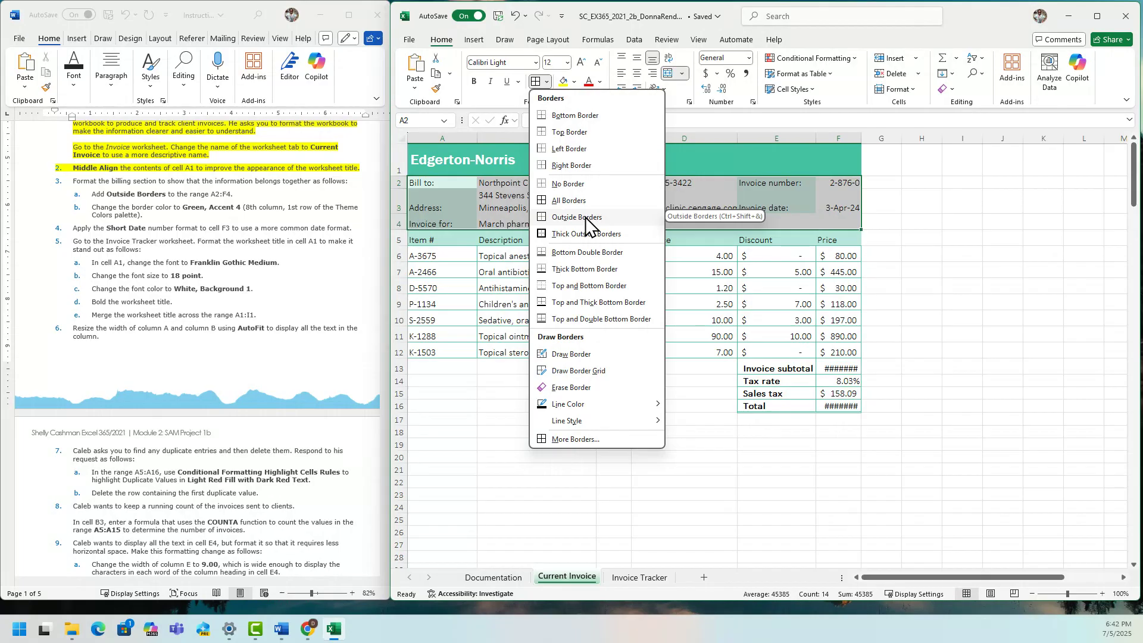
{"action": "left_click", "coordinate": [585, 437]}
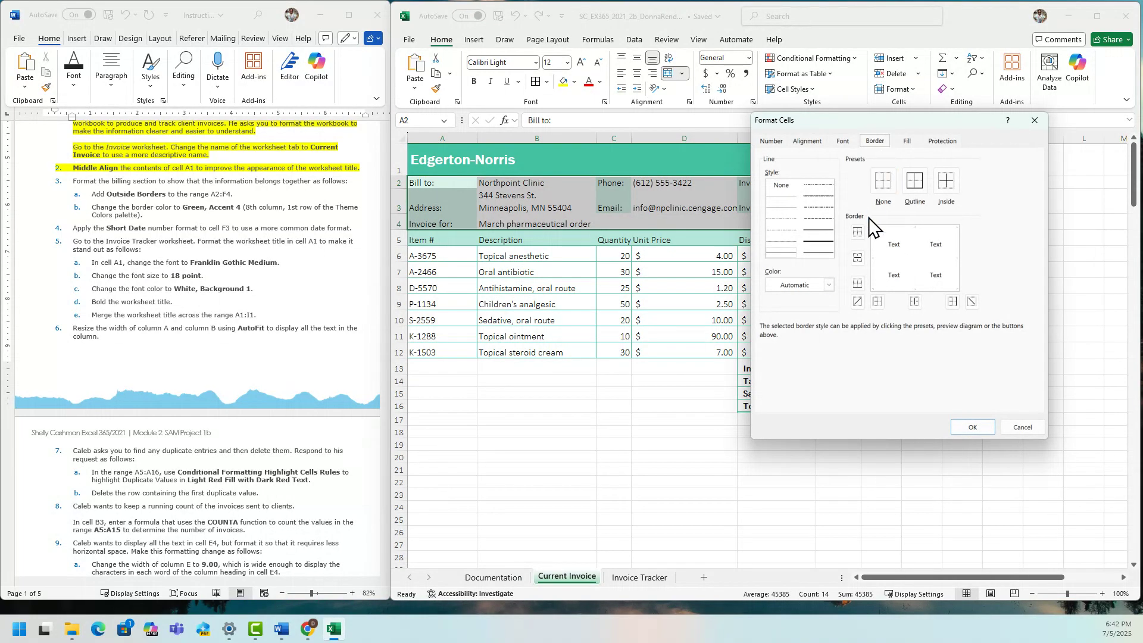
{"action": "left_click", "coordinate": [860, 234]}
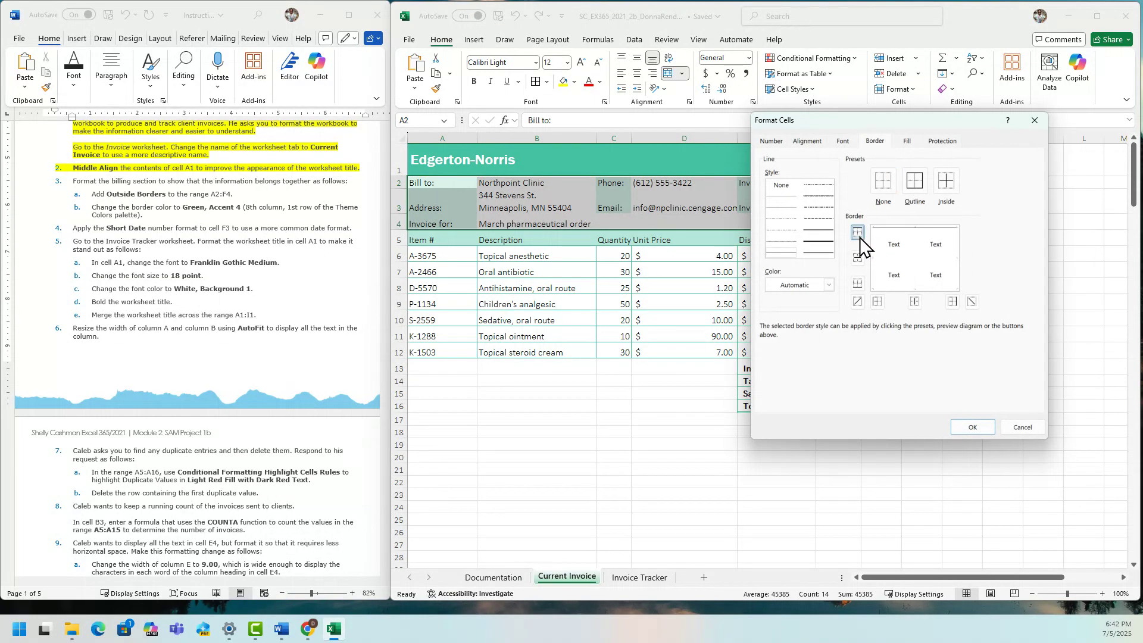
{"action": "left_click", "coordinate": [877, 302]}
{"action": "left_click", "coordinate": [953, 304]}
{"action": "left_click", "coordinate": [857, 282]}
Step: Set the border color to Green, Accent 4 and apply it to the outside borders of range A2:F4
{"action": "left_click", "coordinate": [830, 286]}
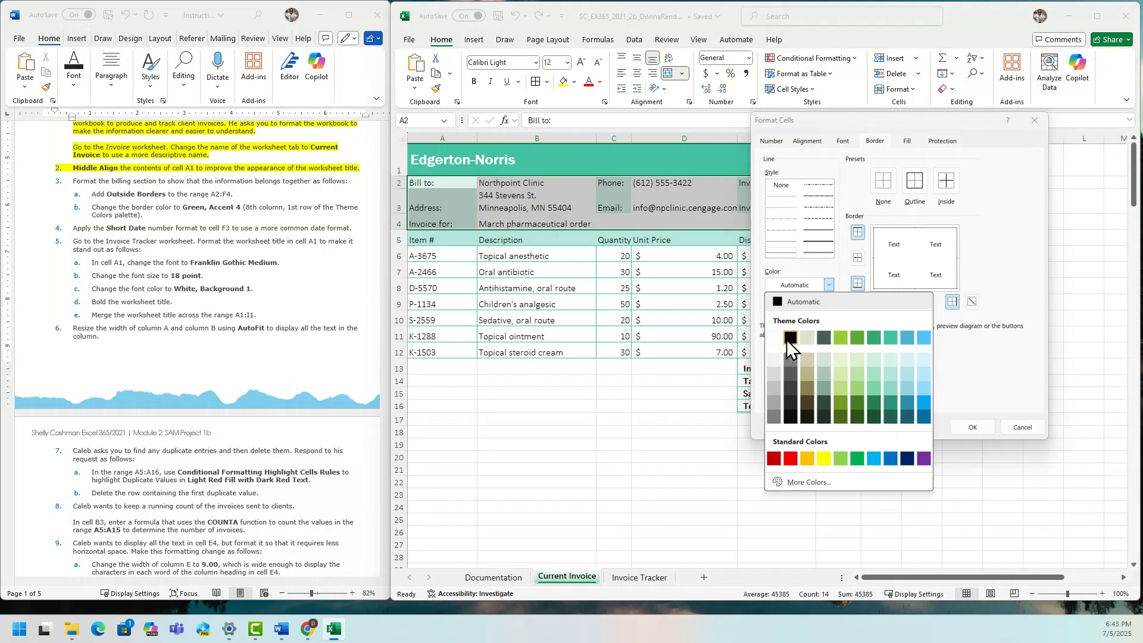
{"action": "left_click", "coordinate": [889, 336]}
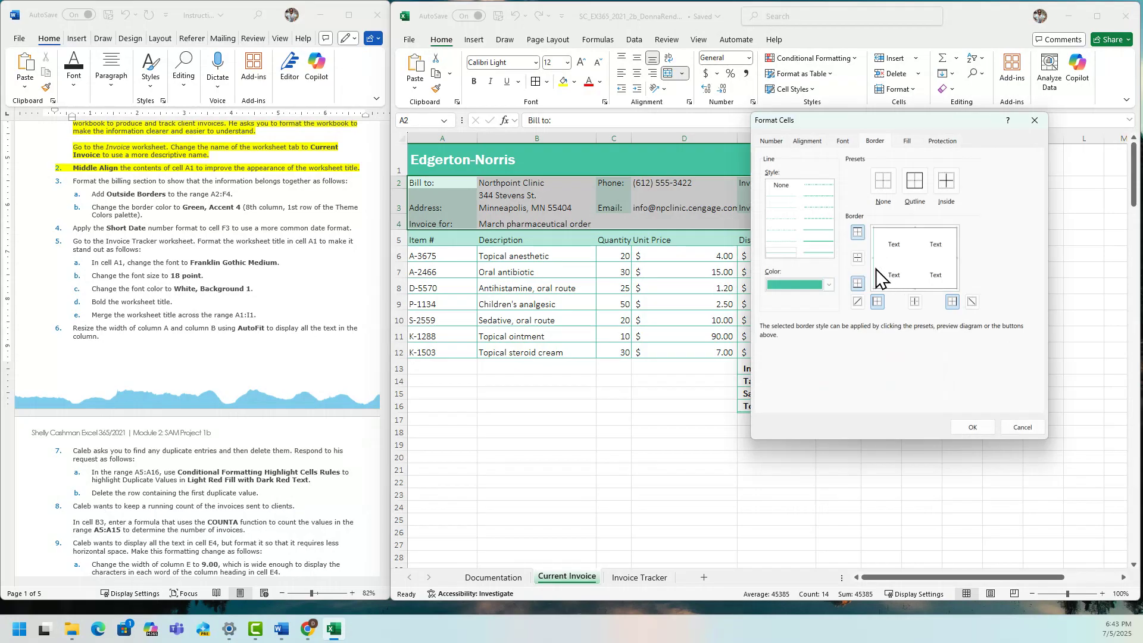
{"action": "left_click", "coordinate": [902, 229]}
{"action": "left_click", "coordinate": [966, 428]}
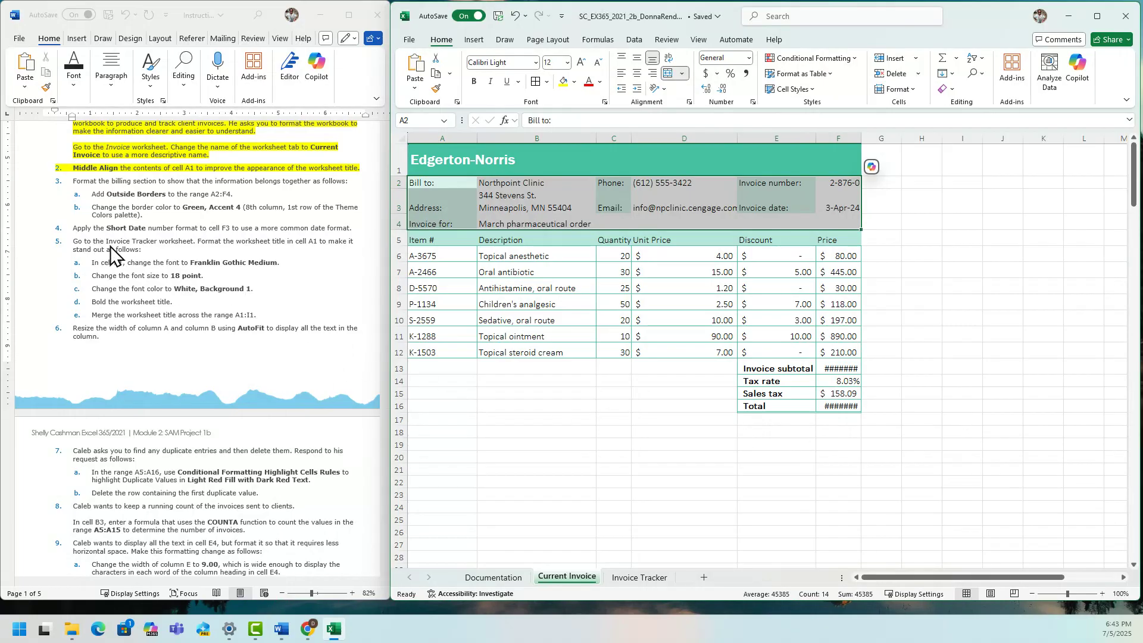
Step: Switch to the Word instructions and highlight project steps 3 and 4 in yellow, including the sub-steps of step 3
{"action": "left_click", "coordinate": [73, 181]}
{"action": "left_click_drag", "start_coordinate": [72, 181], "coordinate": [194, 218]}
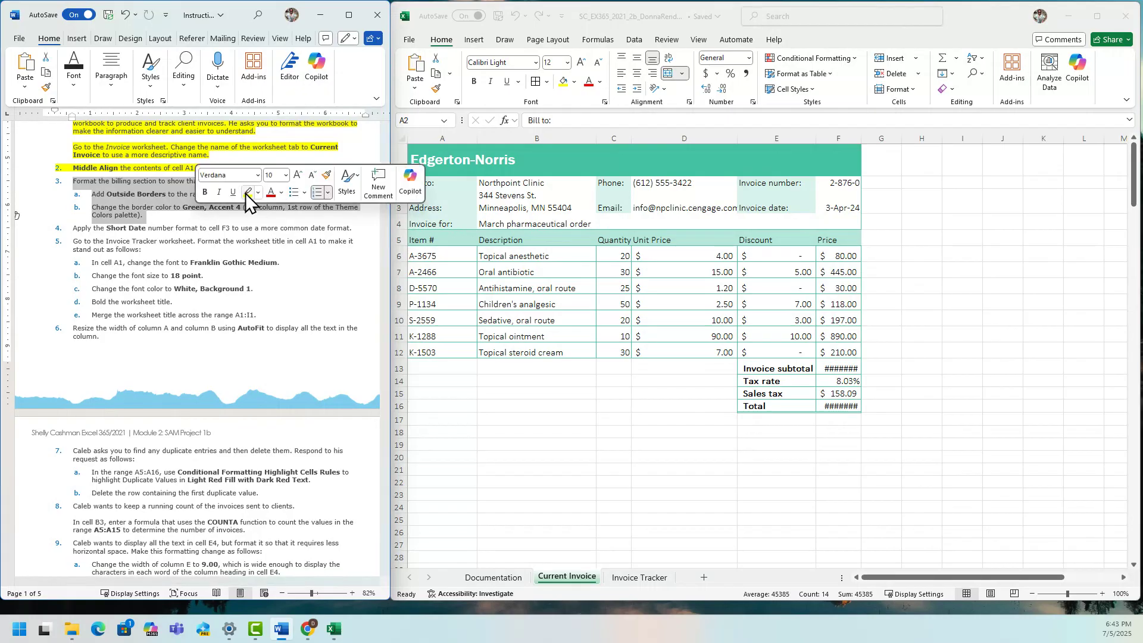
{"action": "left_click", "coordinate": [247, 191]}
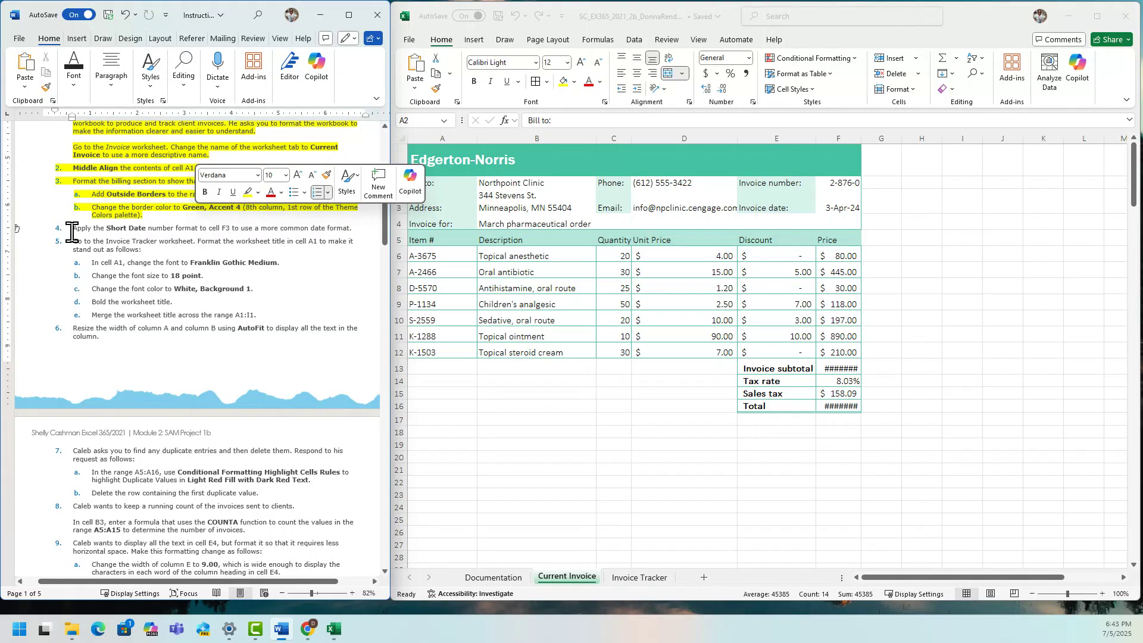
{"action": "left_click_drag", "start_coordinate": [72, 233], "coordinate": [358, 231]}
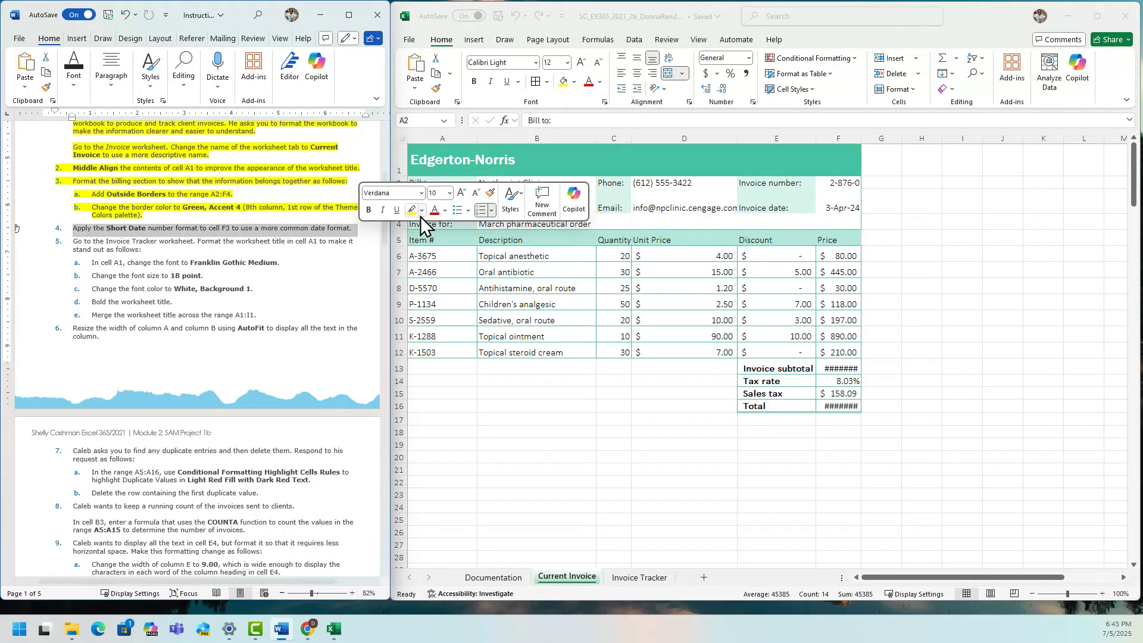
{"action": "left_click", "coordinate": [412, 210]}
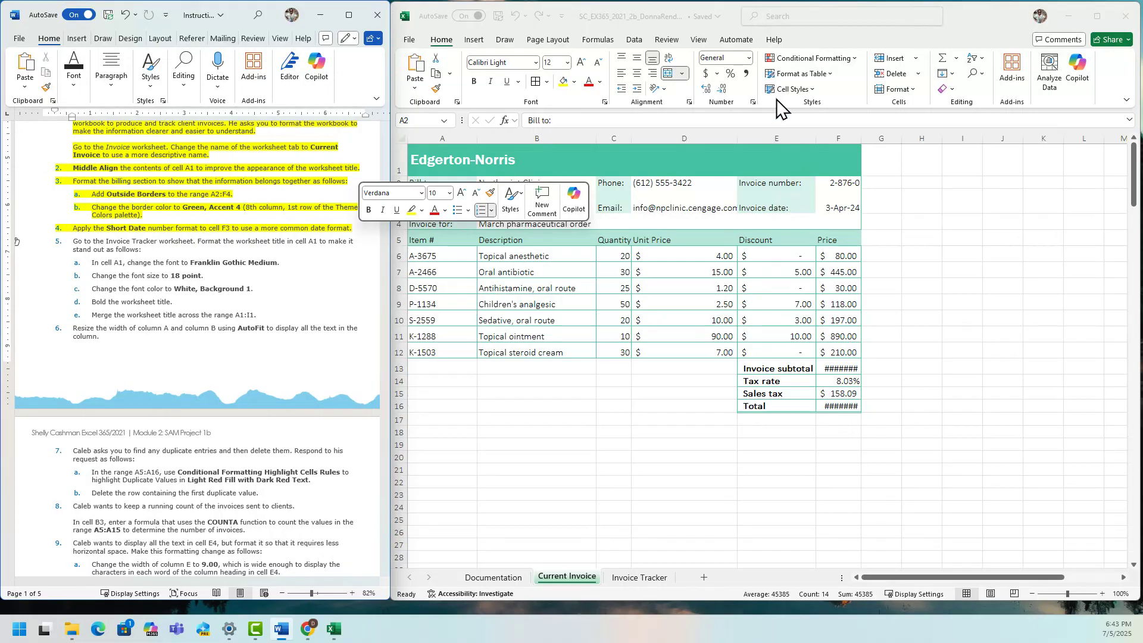
Step: Apply the Short Date number format to the invoice date in cell F3 of the Current Invoice worksheet in Excel
{"action": "left_click", "coordinate": [834, 207]}
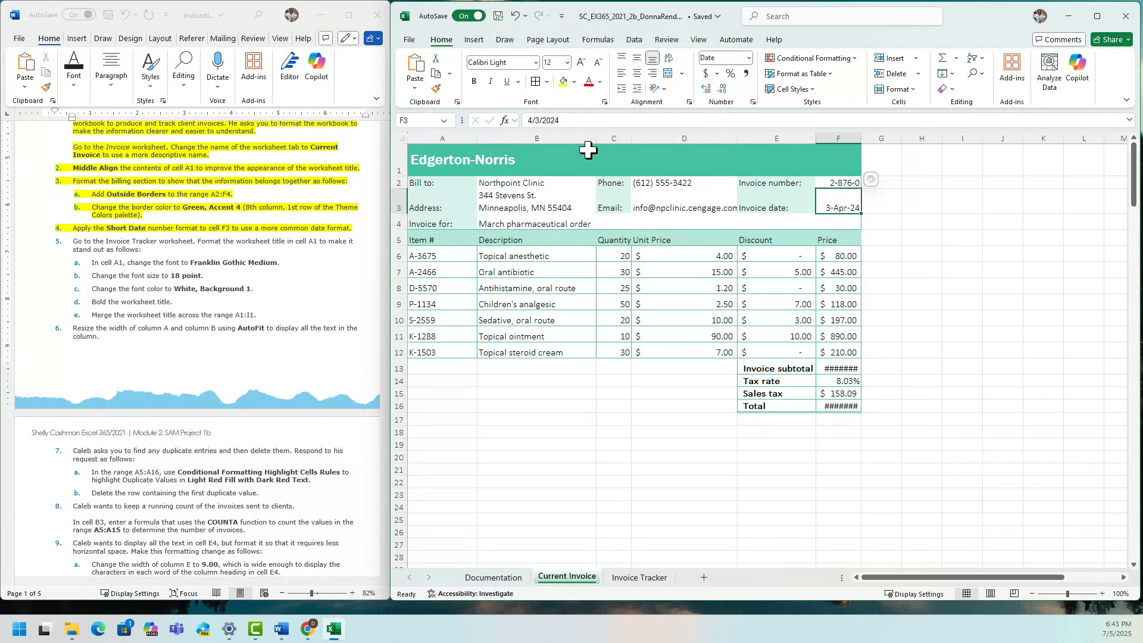
{"action": "left_click", "coordinate": [424, 119]}
{"action": "left_click", "coordinate": [749, 61]}
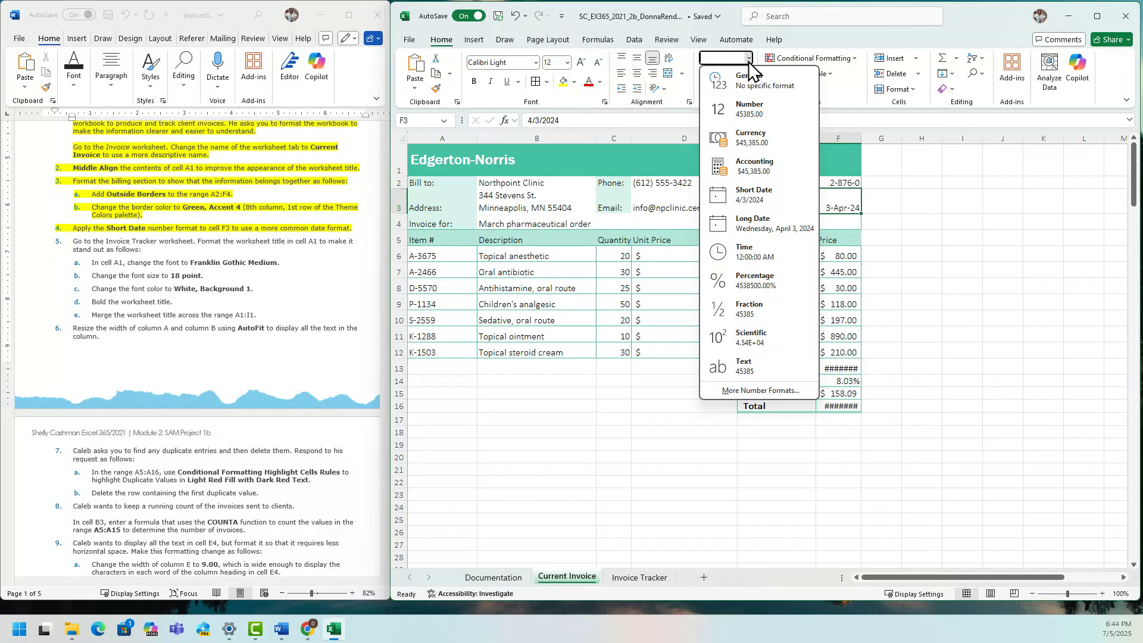
{"action": "left_click", "coordinate": [759, 205]}
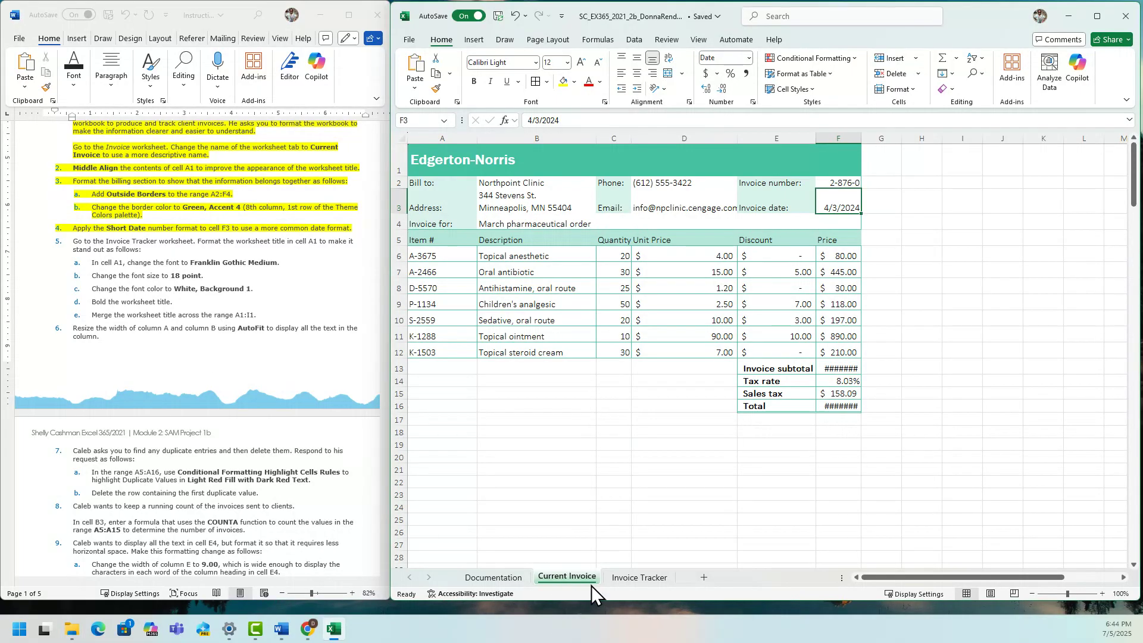
Step: Change the font of the title in cell A1 on the Invoice Tracker worksheet to Franklin Gothic Medium
{"action": "left_click", "coordinate": [637, 578]}
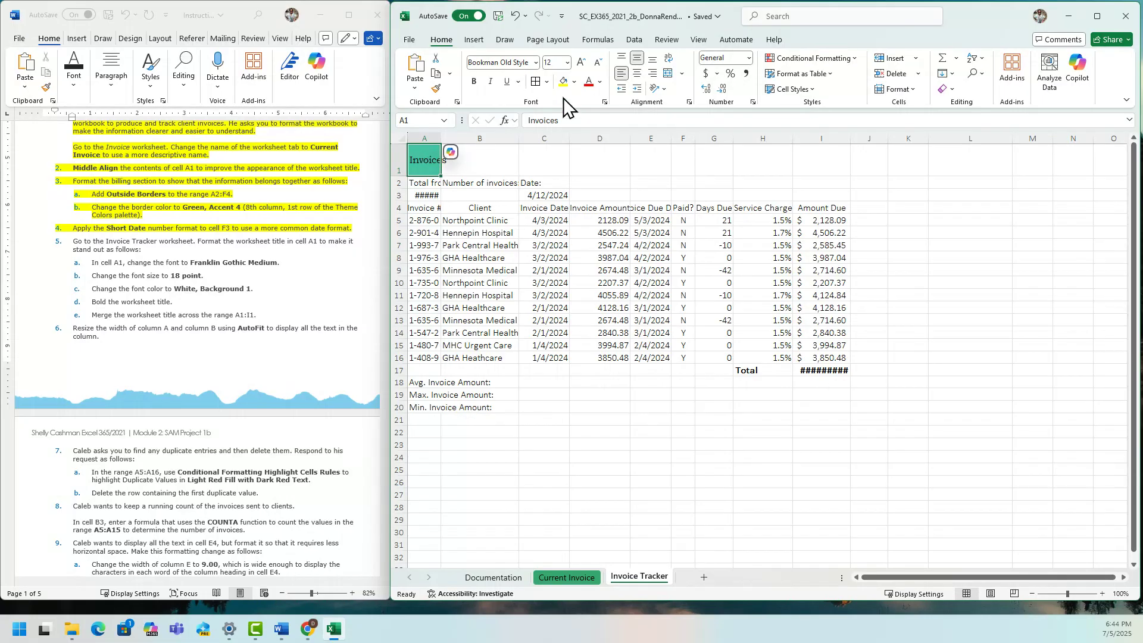
{"action": "left_click", "coordinate": [536, 63]}
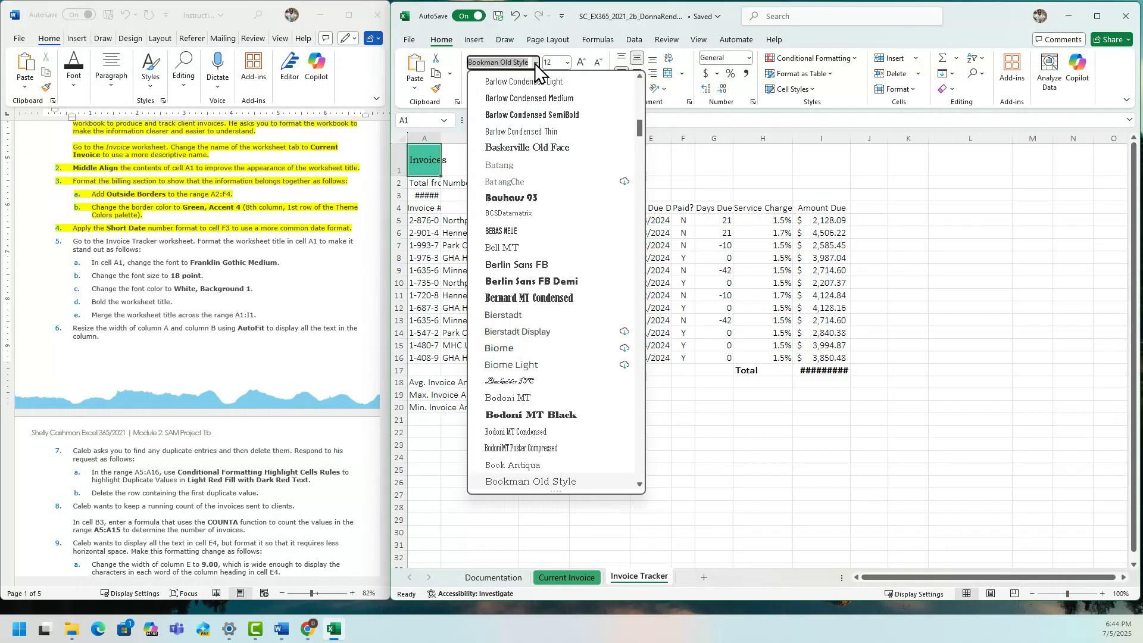
{"action": "type", "text": "Franklin Gothic Med"}
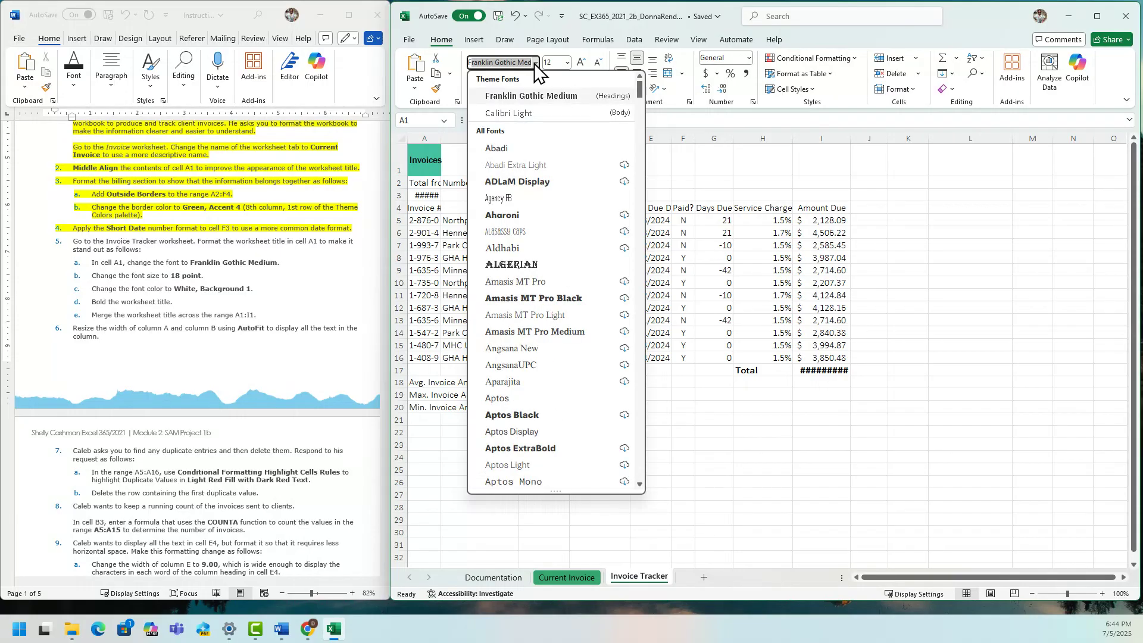
{"action": "left_click", "coordinate": [542, 98]}
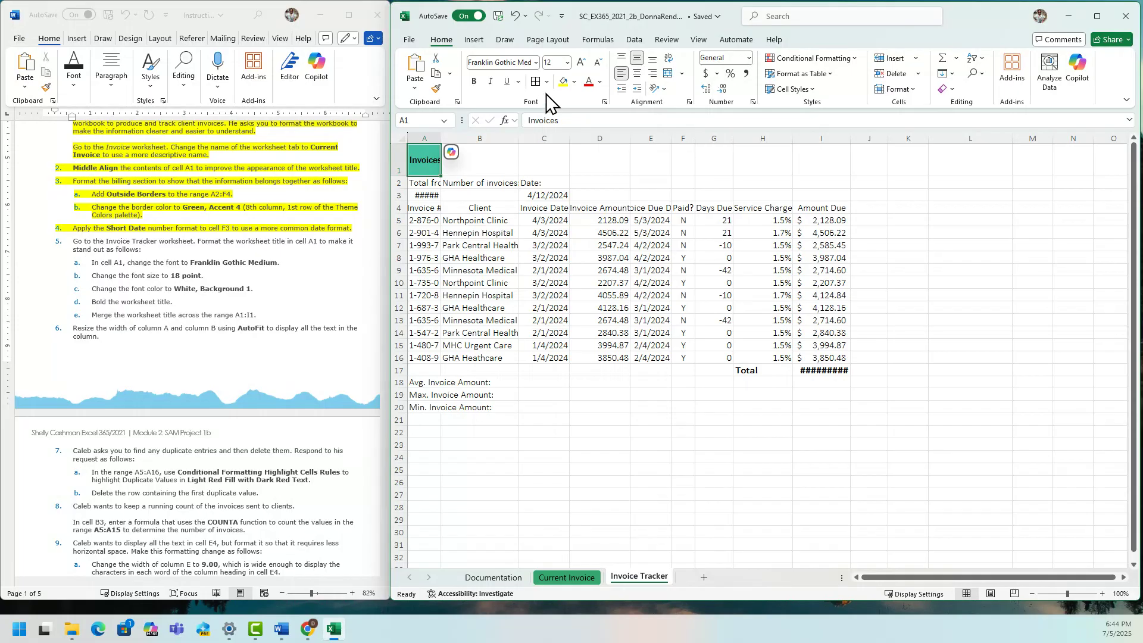
Step: Format the title in cell A1 as 18 point, bold, with the White, Background 1 font color
{"action": "left_click", "coordinate": [567, 62]}
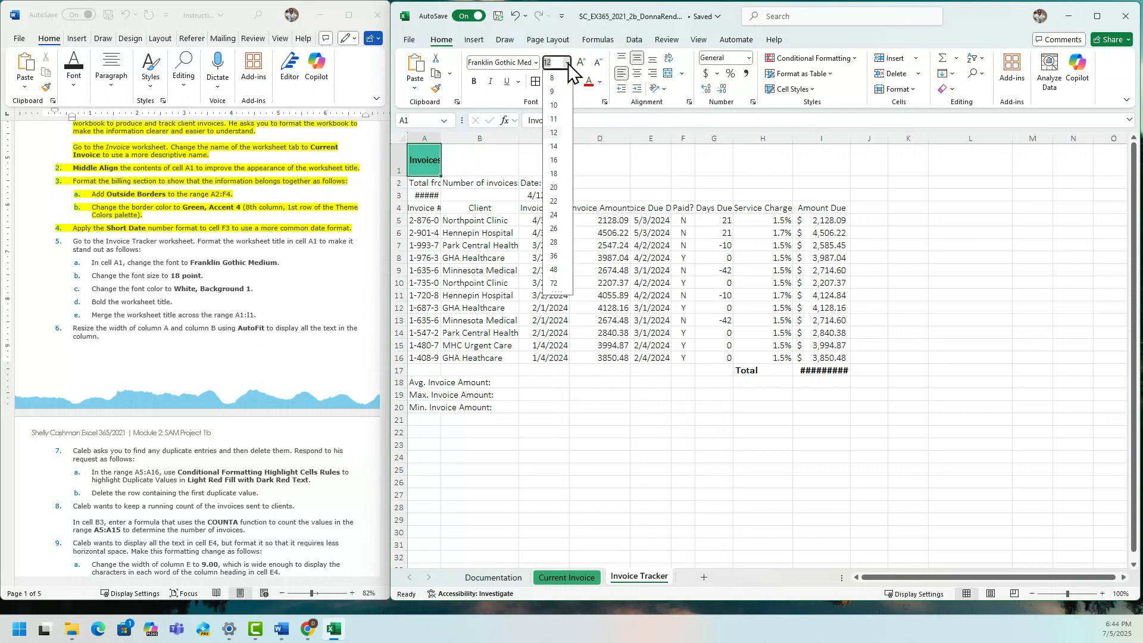
{"action": "left_click", "coordinate": [555, 173]}
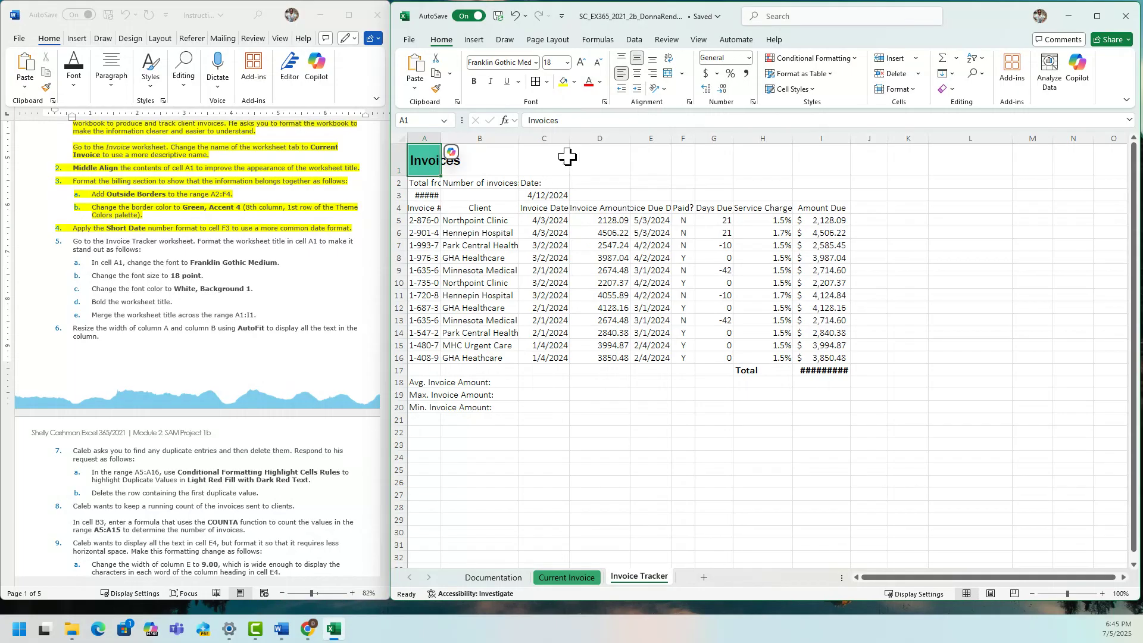
{"action": "left_click", "coordinate": [600, 83]}
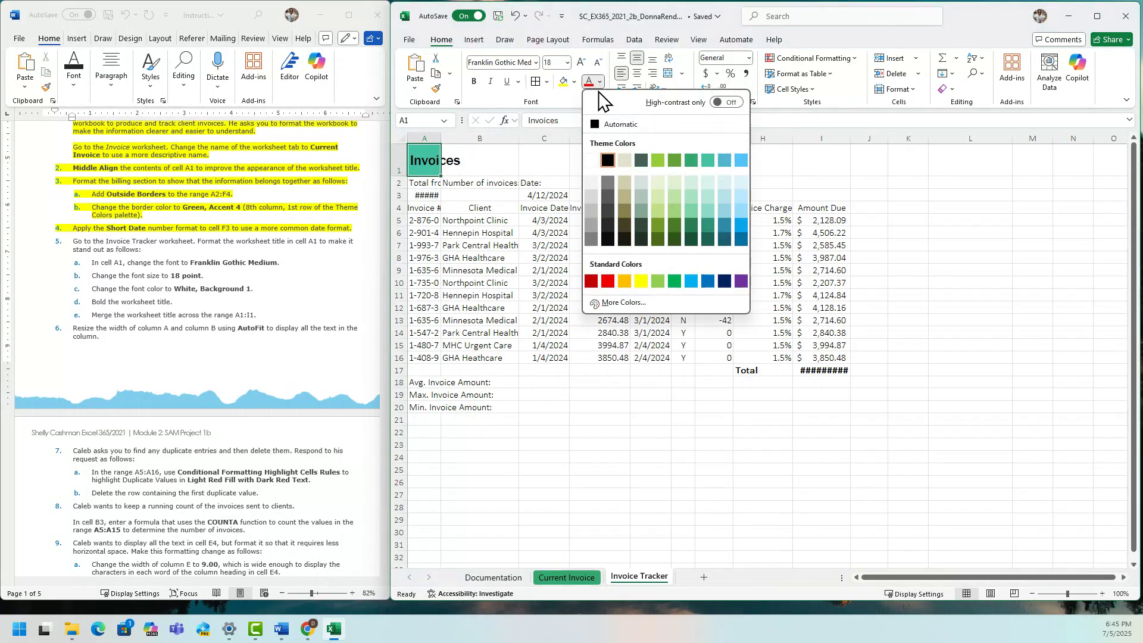
{"action": "left_click", "coordinate": [592, 160]}
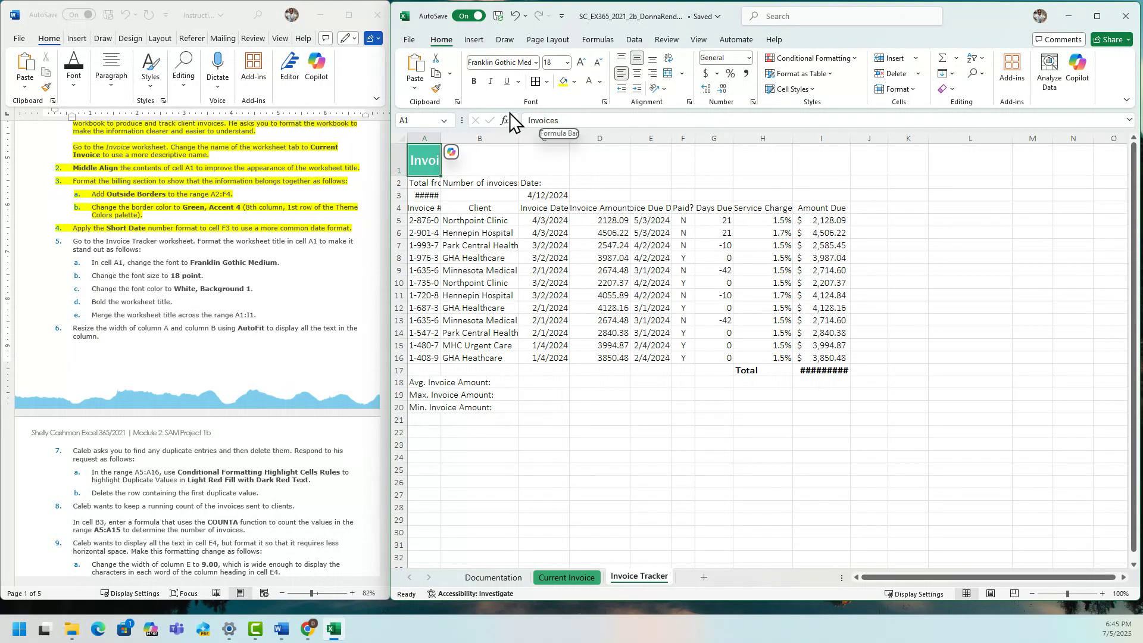
{"action": "left_click", "coordinate": [476, 86]}
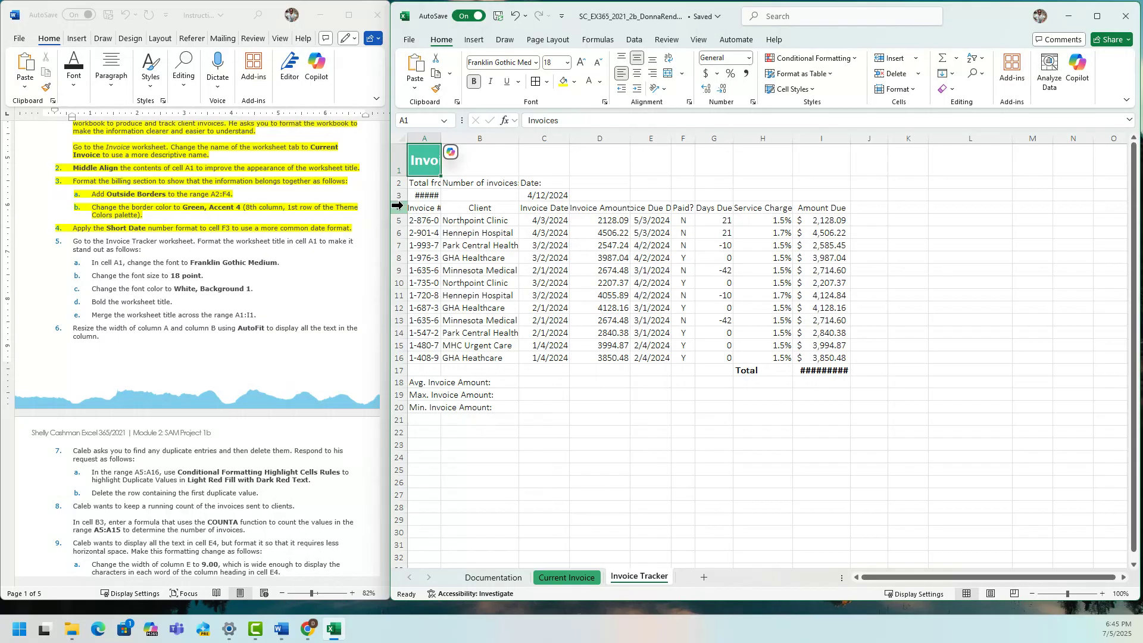
Step: Merge the worksheet title across the range A1:E1 without centering it
{"action": "left_click_drag", "start_coordinate": [417, 170], "coordinate": [646, 168]}
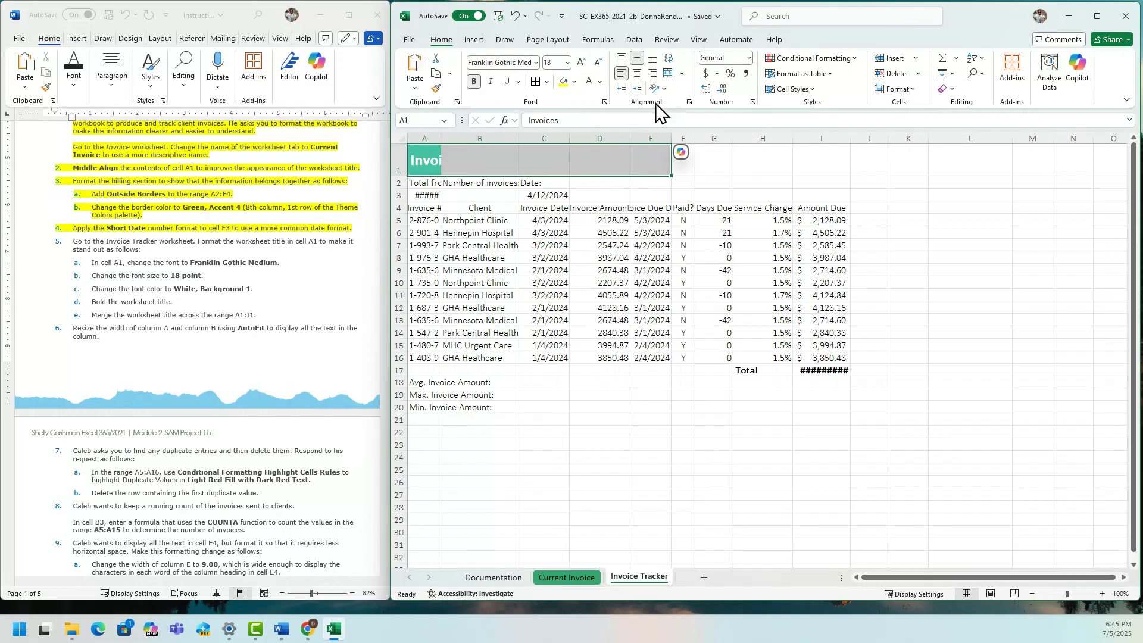
{"action": "left_click", "coordinate": [682, 73]}
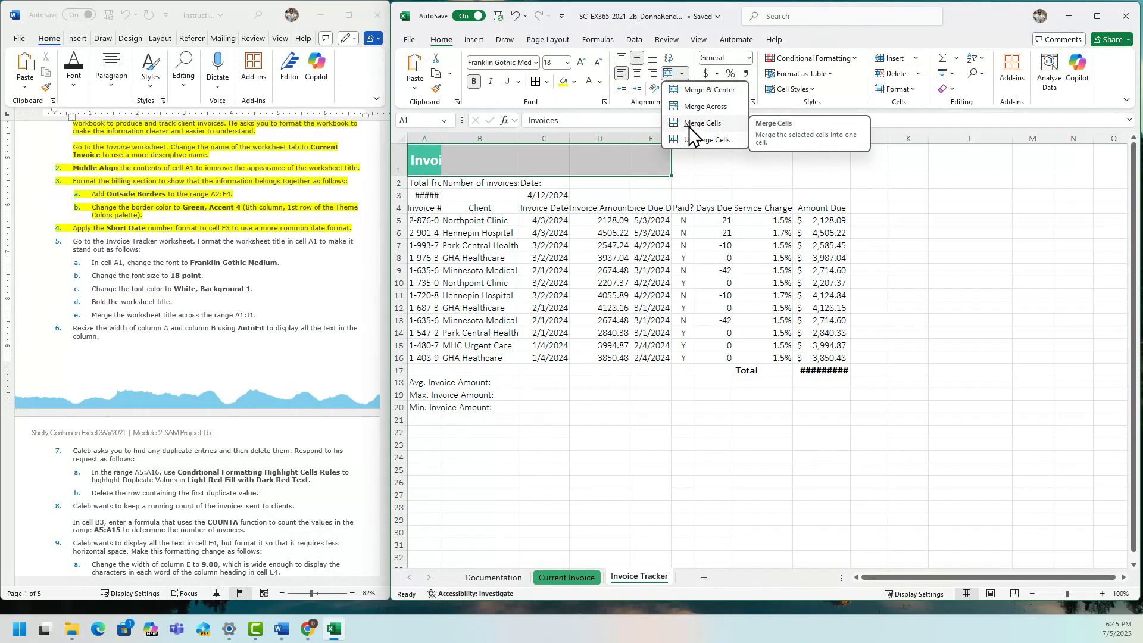
{"action": "left_click", "coordinate": [689, 126]}
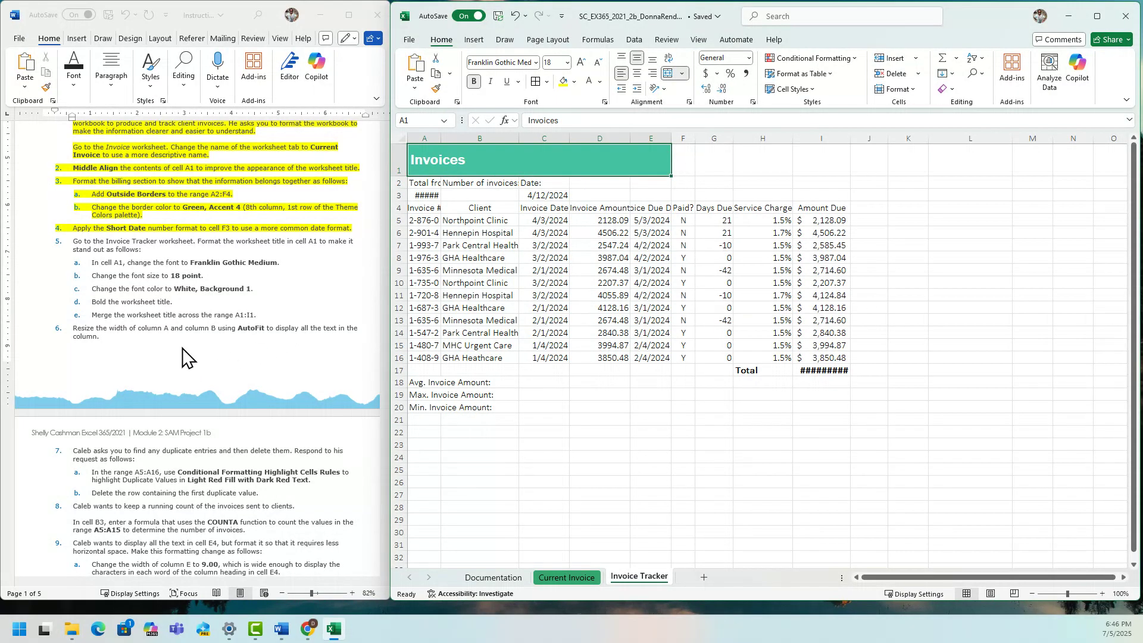
Step: Switch to the Word instructions and highlight project step 5 with its sub-steps and step 6 in yellow
{"action": "left_click", "coordinate": [109, 269]}
{"action": "left_click_drag", "start_coordinate": [263, 313], "coordinate": [71, 247]}
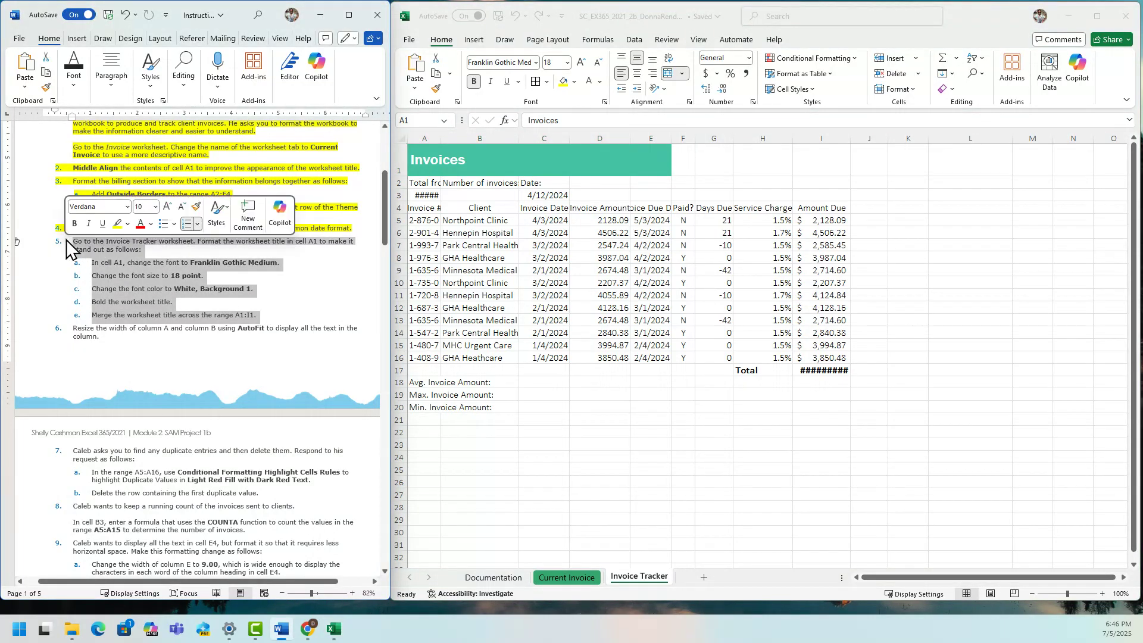
{"action": "left_click", "coordinate": [118, 225]}
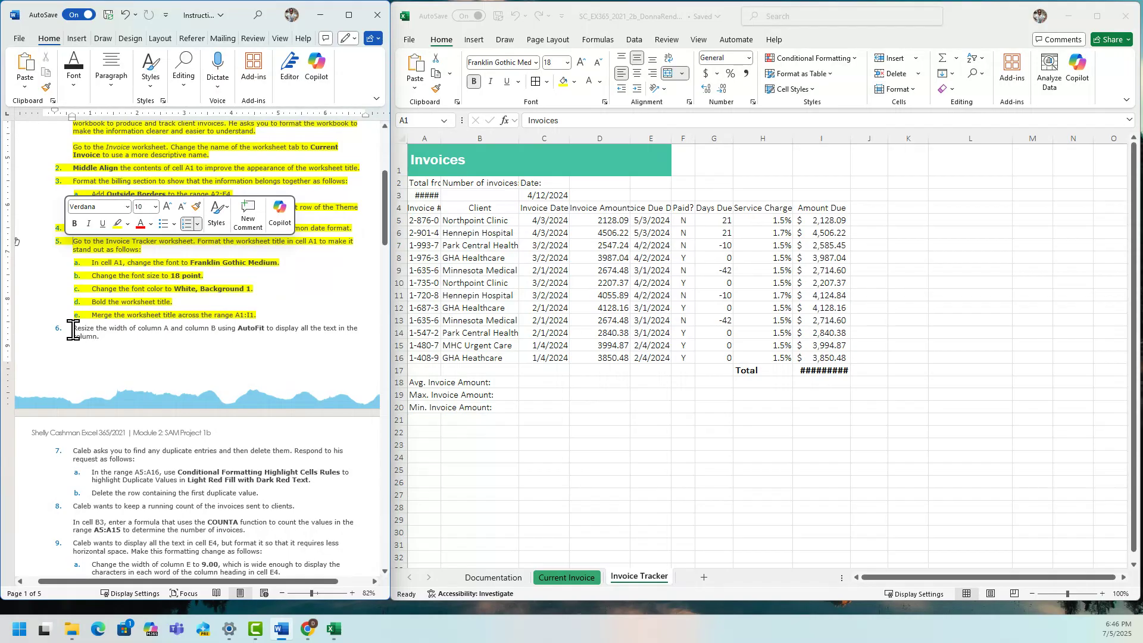
{"action": "left_click_drag", "start_coordinate": [73, 329], "coordinate": [106, 342]}
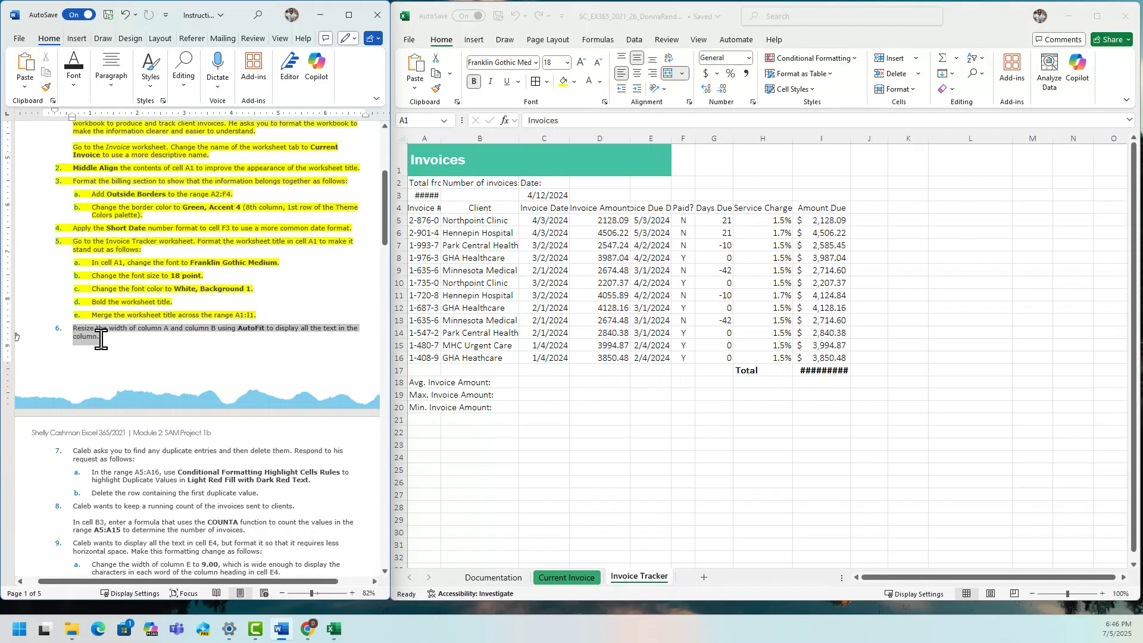
{"action": "left_click", "coordinate": [158, 320]}
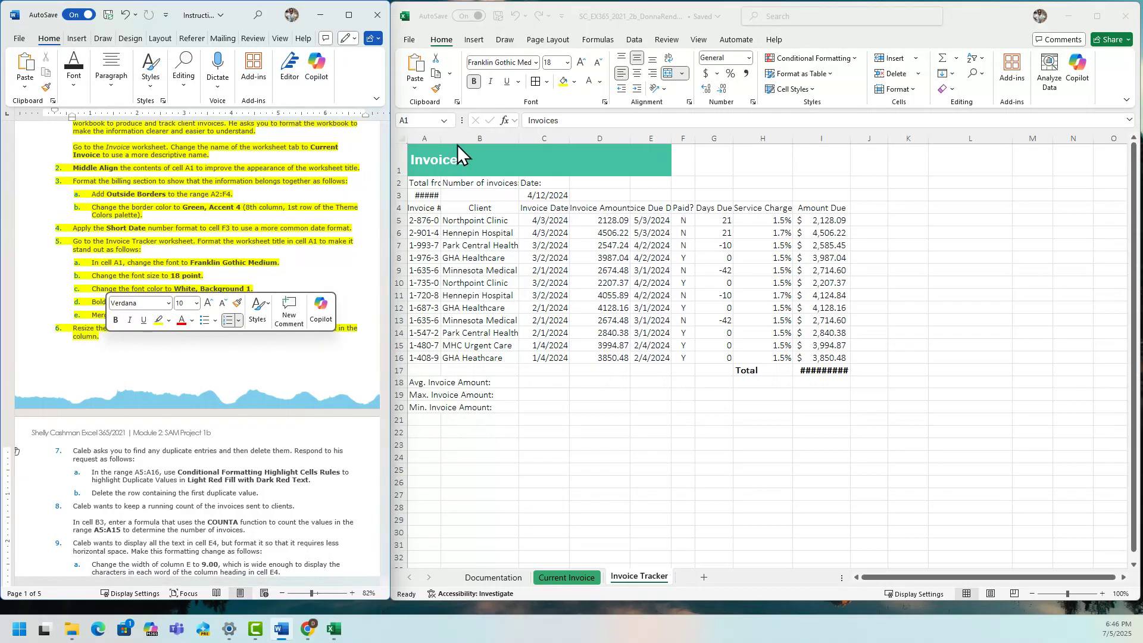
Step: Switch to Excel and AutoFit the width of columns A and B on the Invoice Tracker worksheet
{"action": "left_click", "coordinate": [430, 141]}
{"action": "left_click_drag", "start_coordinate": [425, 138], "coordinate": [464, 137]}
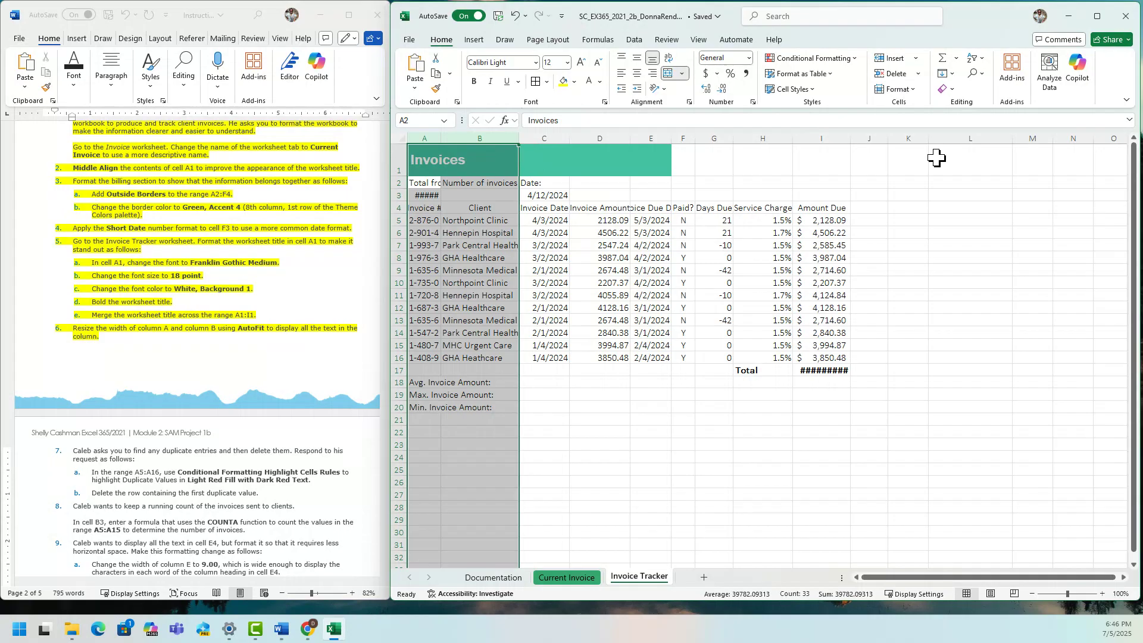
{"action": "left_click", "coordinate": [915, 94]}
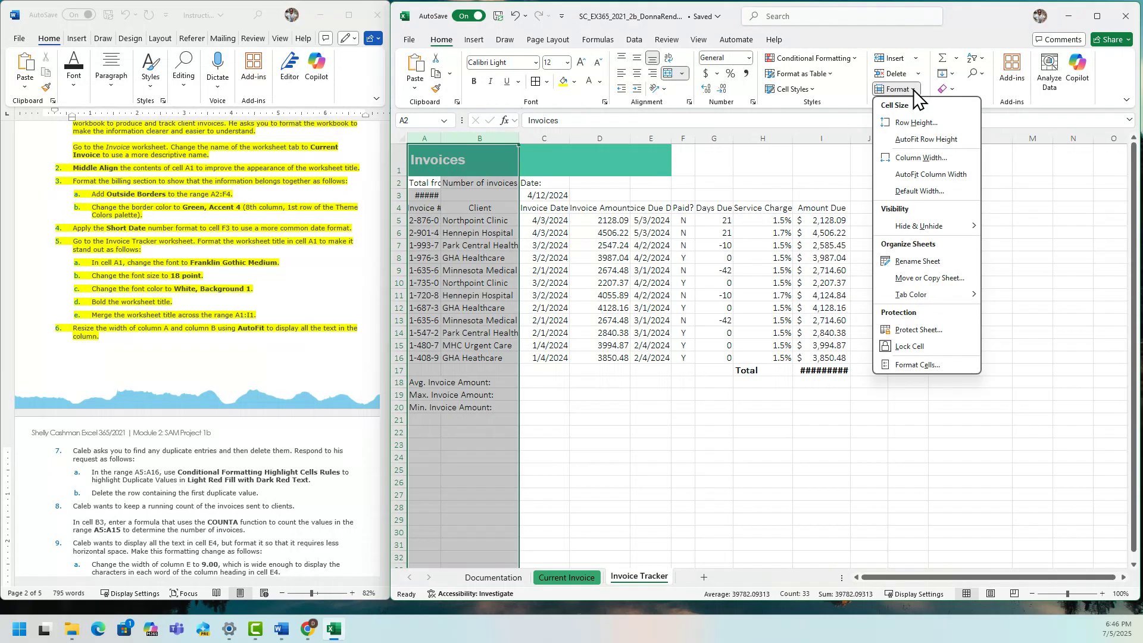
{"action": "left_click", "coordinate": [932, 175]}
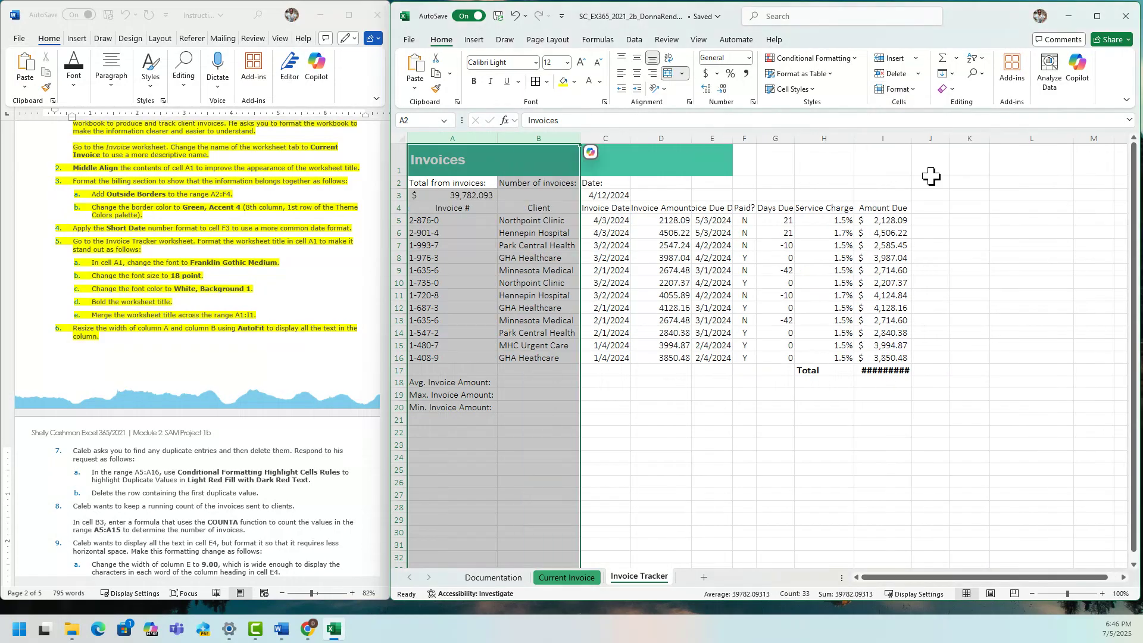
Step: Add a Duplicate Values conditional formatting rule with Light Red Fill with Dark Red Text to the range A5:A16
{"action": "left_click", "coordinate": [240, 316]}
{"action": "scroll", "coordinate": [241, 316], "scroll_direction": "down", "scroll_amount": 5}
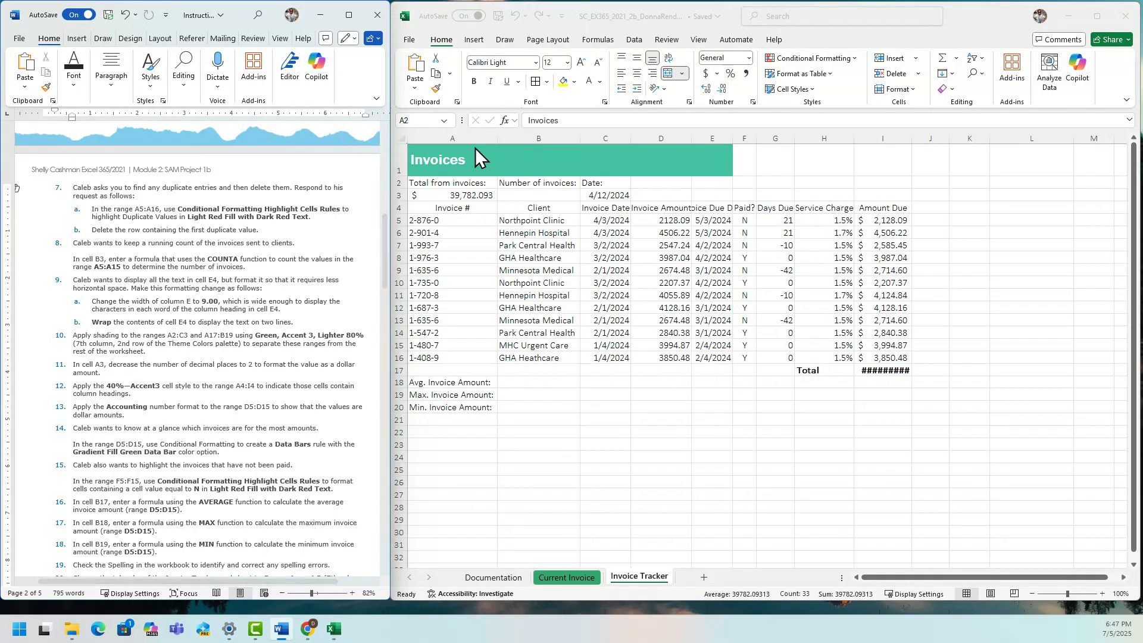
{"action": "left_click", "coordinate": [426, 119]}
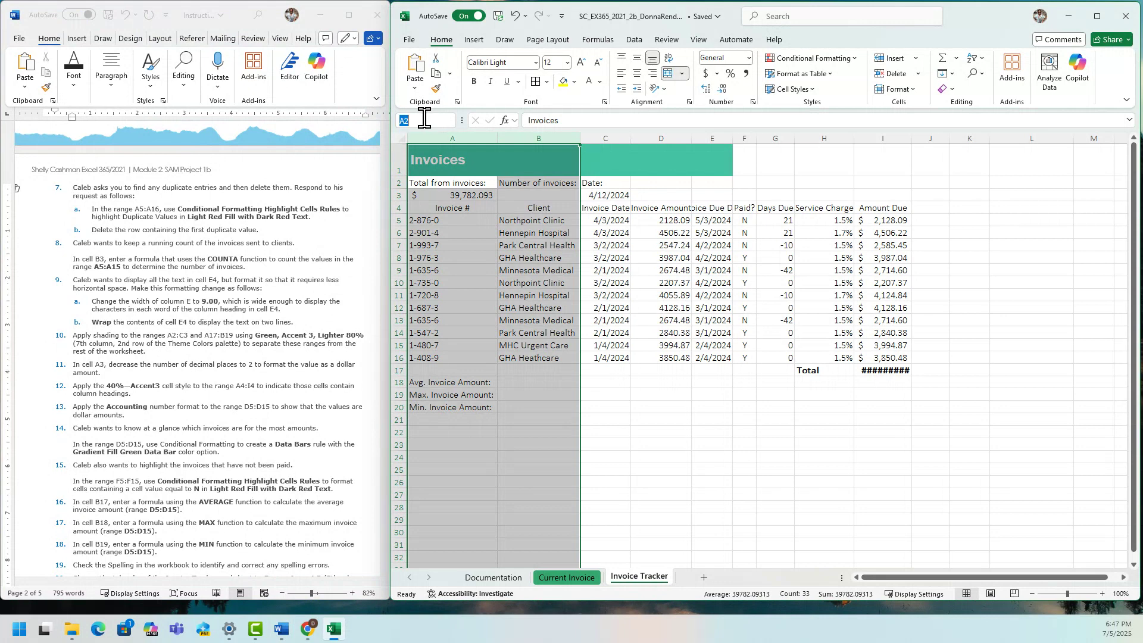
{"action": "type", "text": "a5:a16"}
{"action": "key", "text": "Return"}
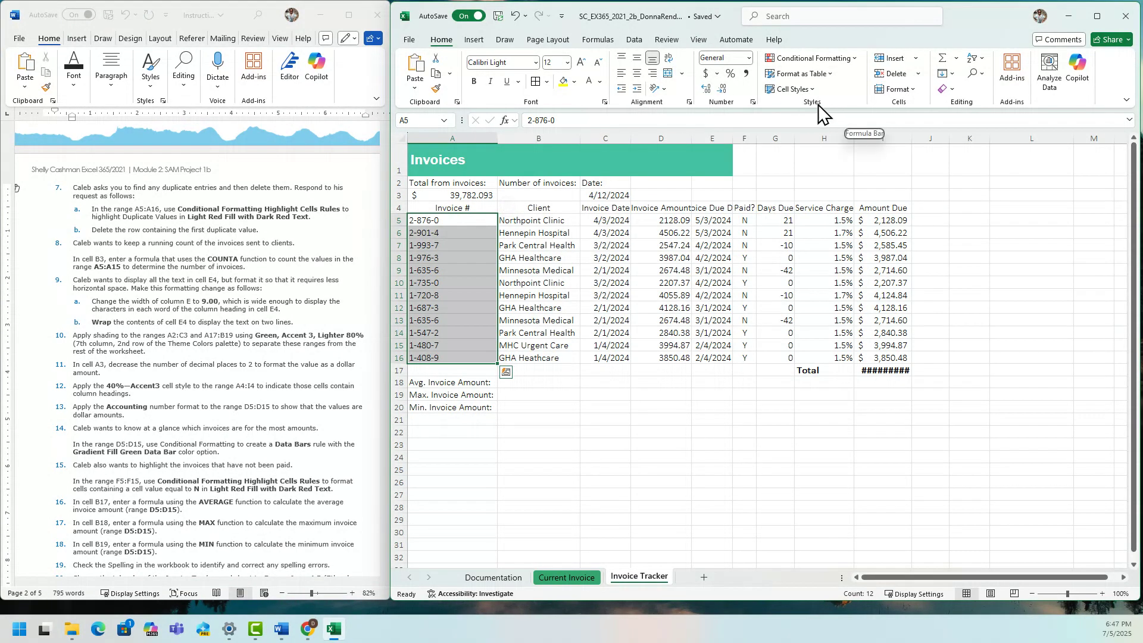
{"action": "left_click", "coordinate": [855, 60]}
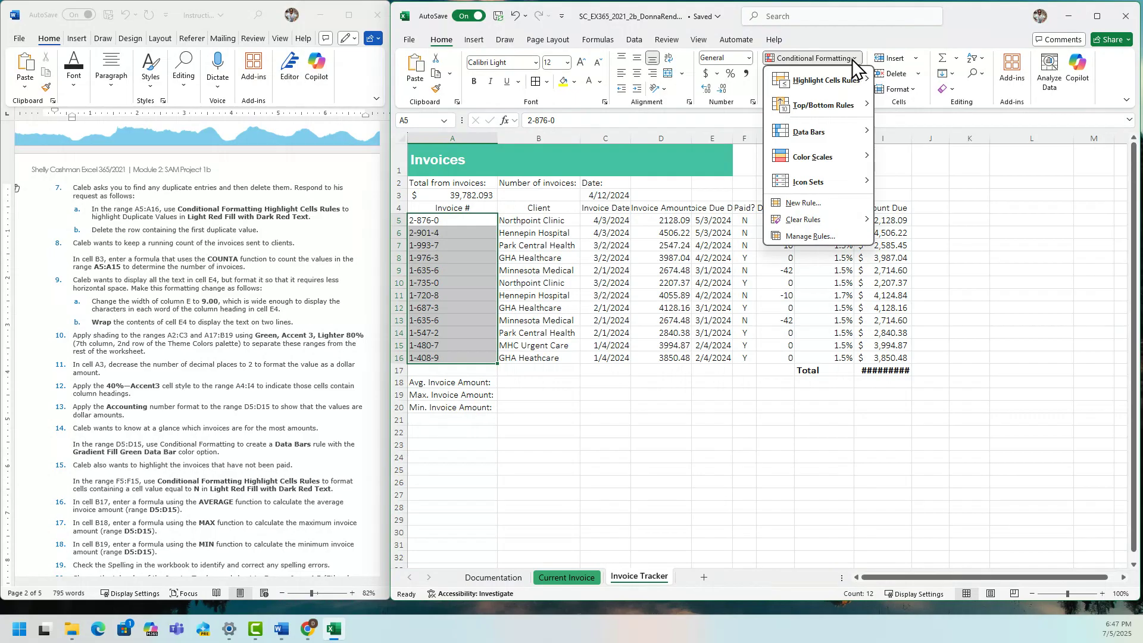
{"action": "mouse_move", "coordinate": [853, 86]}
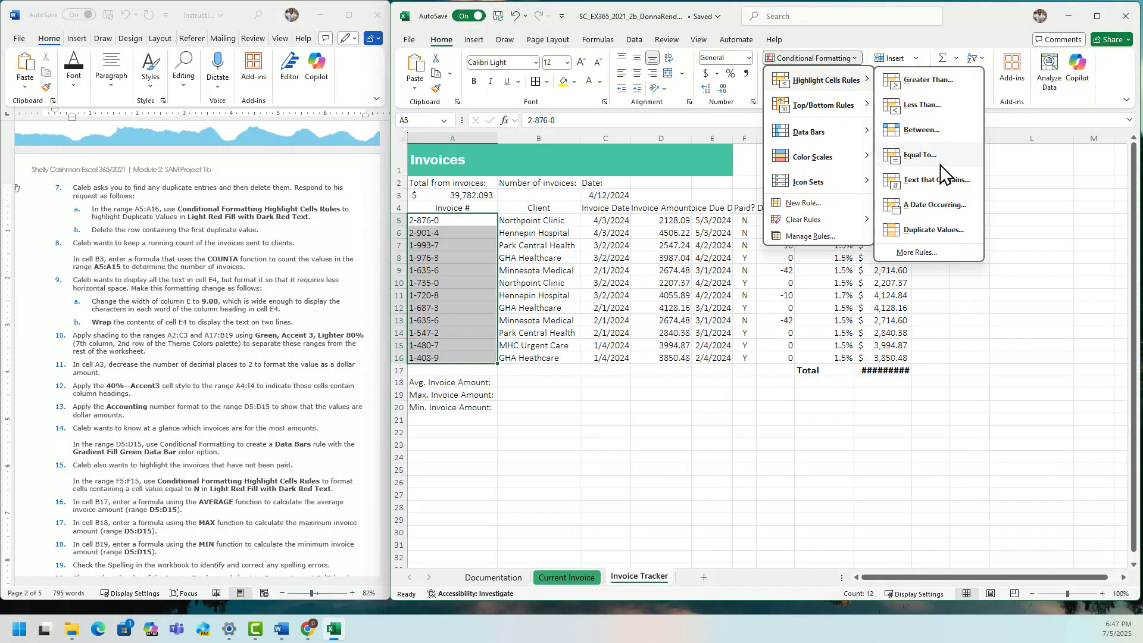
{"action": "left_click", "coordinate": [935, 230]}
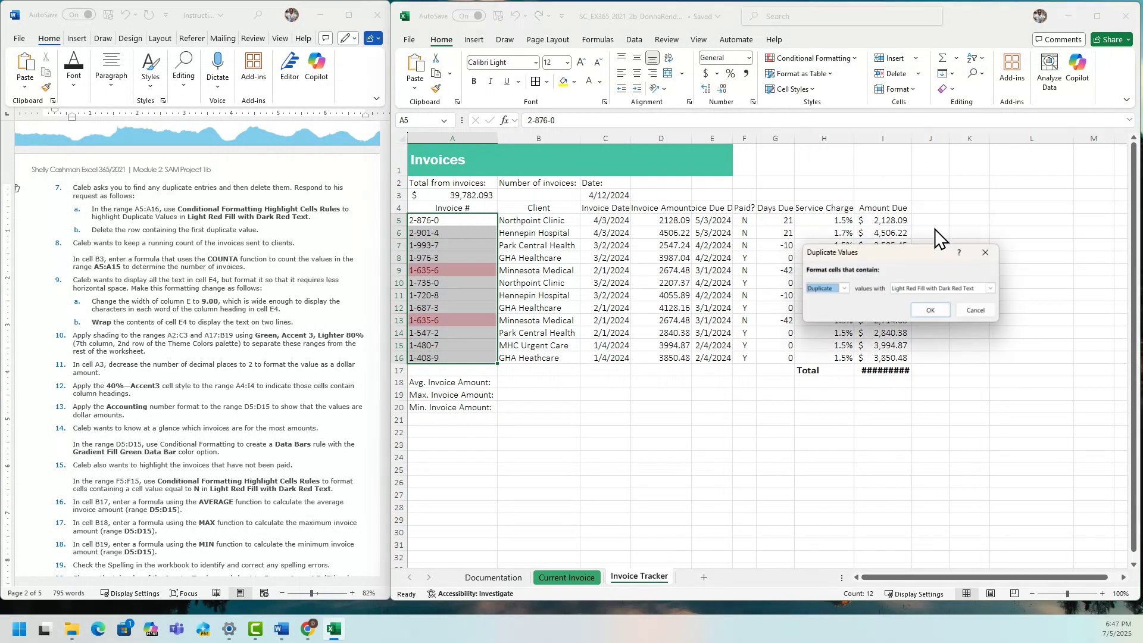
{"action": "left_click", "coordinate": [937, 308]}
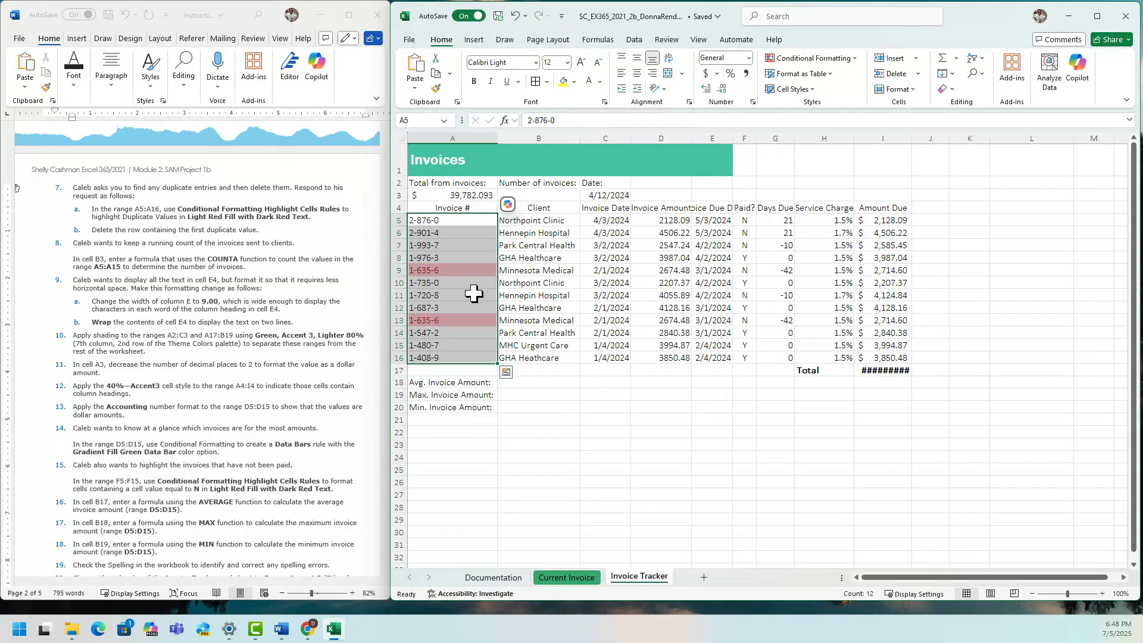
Step: Delete row 9, which holds the first of the duplicate invoice entries
{"action": "left_click", "coordinate": [396, 272]}
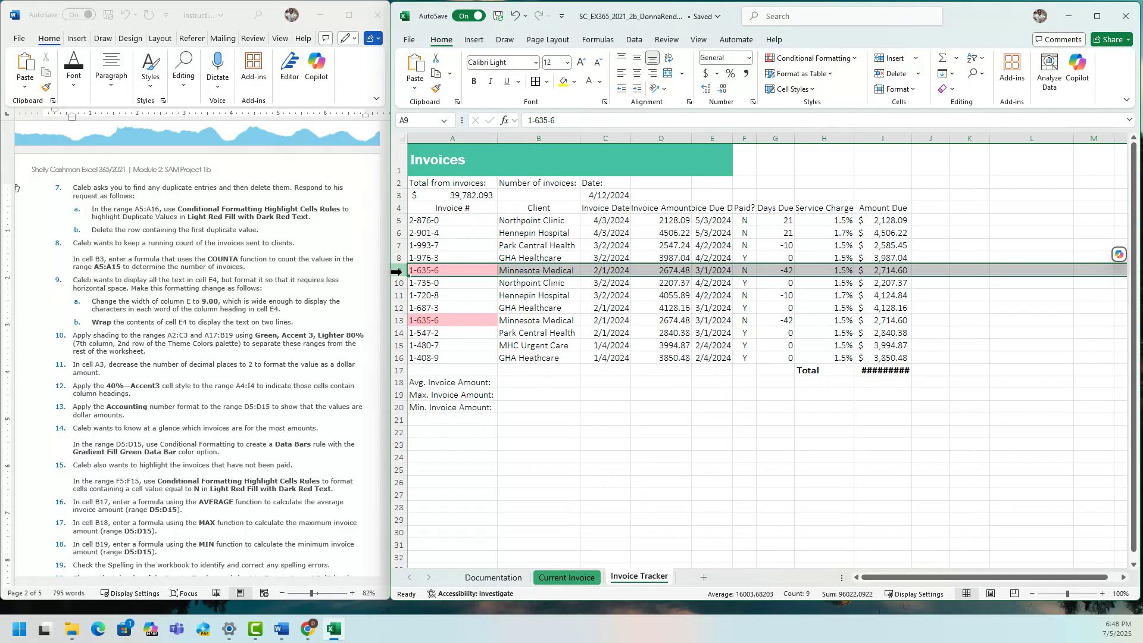
{"action": "right_click", "coordinate": [434, 270]}
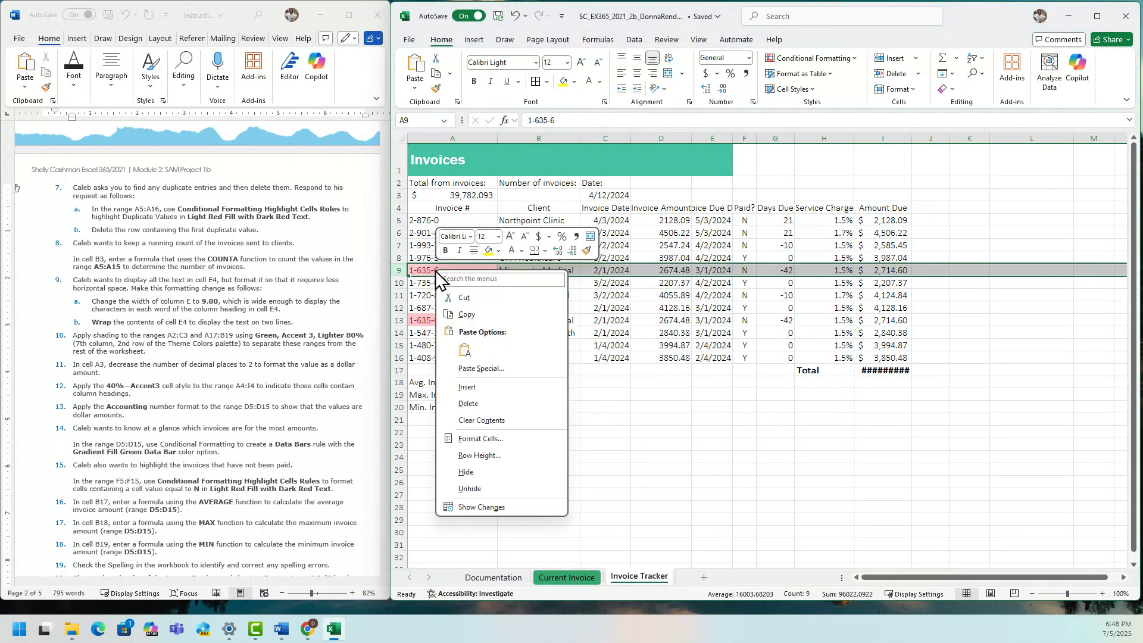
{"action": "left_click", "coordinate": [479, 419]}
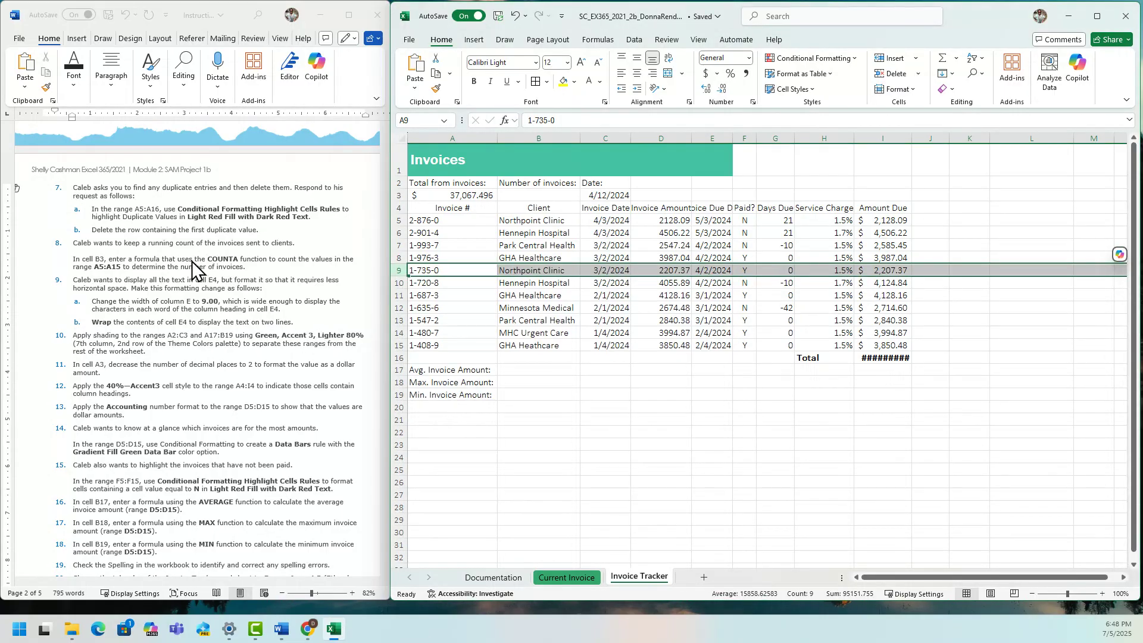
Step: Switch to the Word instructions and highlight step 7 with its sub-steps and the first sentence of step 8 in yellow
{"action": "left_click_drag", "start_coordinate": [263, 231], "coordinate": [10, 178]}
{"action": "right_click", "coordinate": [194, 224]}
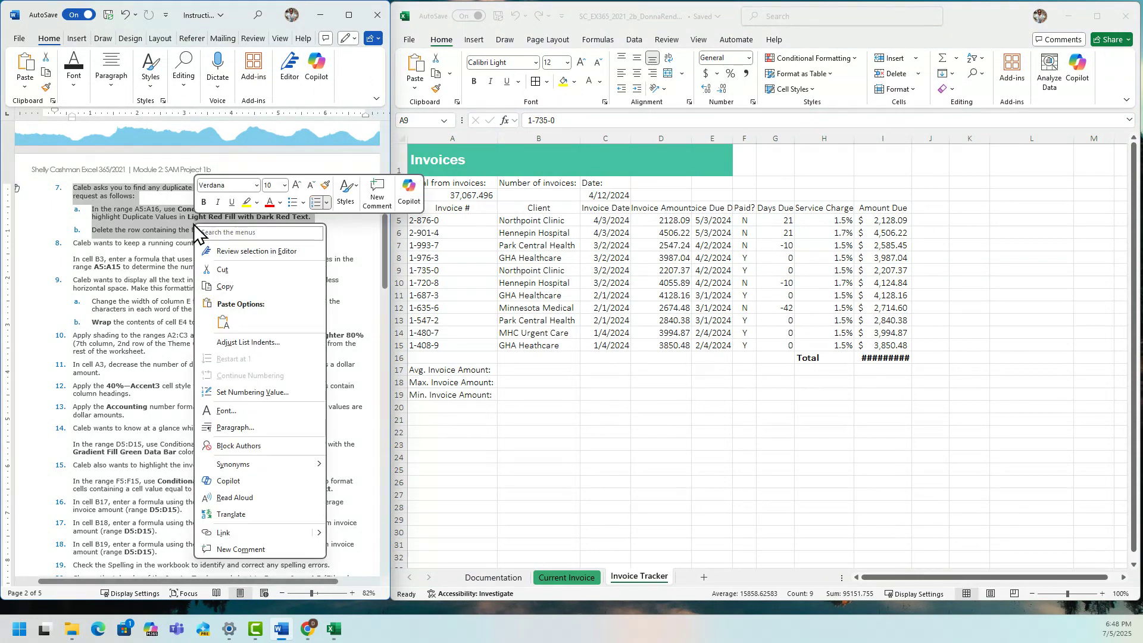
{"action": "left_click", "coordinate": [247, 204]}
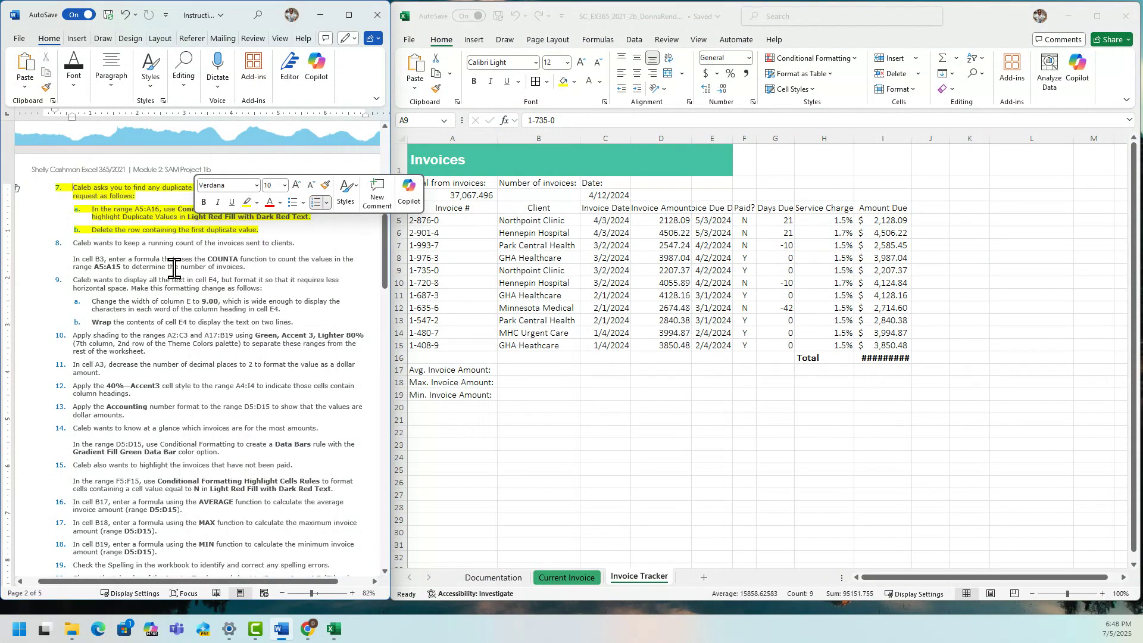
{"action": "left_click_drag", "start_coordinate": [384, 264], "coordinate": [382, 279]}
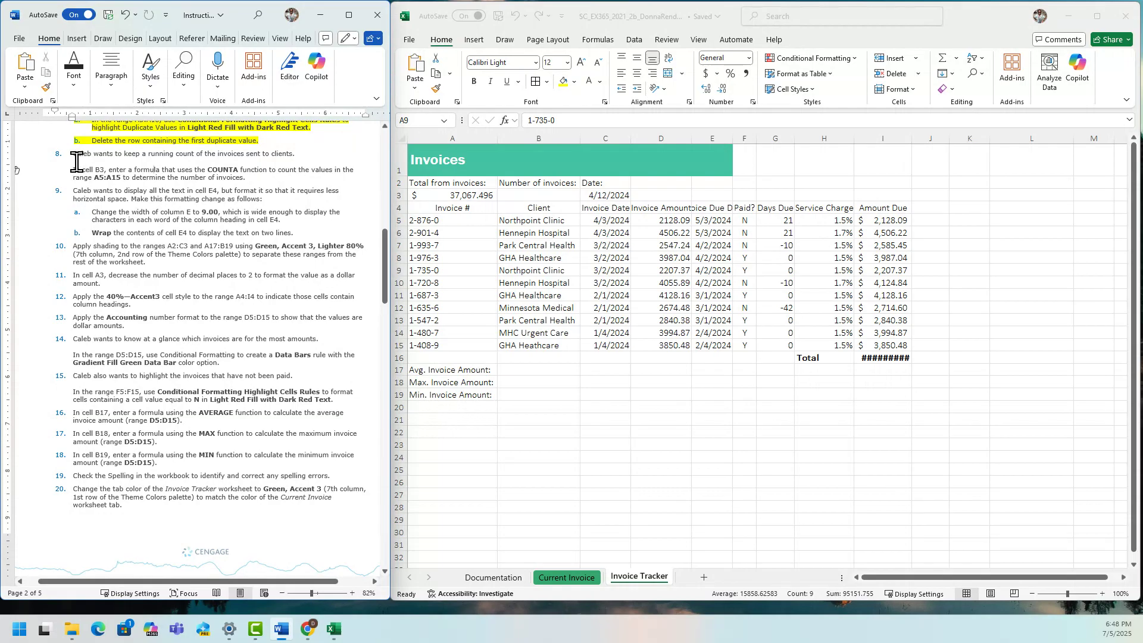
{"action": "left_click_drag", "start_coordinate": [75, 160], "coordinate": [211, 154]}
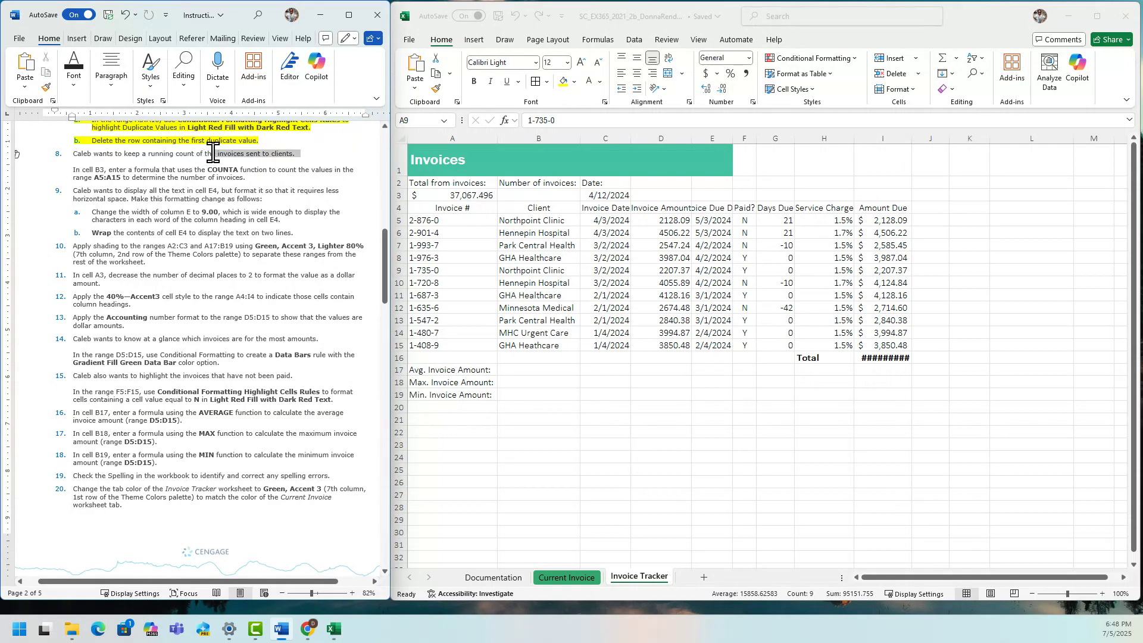
{"action": "left_click_drag", "start_coordinate": [73, 154], "coordinate": [262, 153]}
{"action": "left_click", "coordinate": [262, 153]}
{"action": "triple_click", "coordinate": [262, 153]}
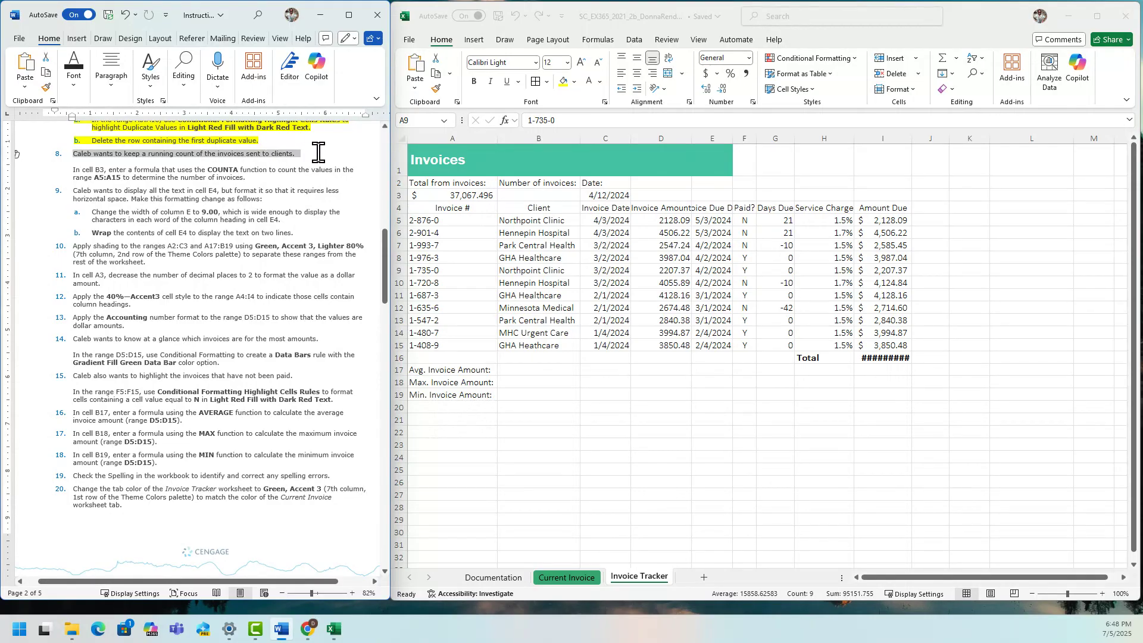
{"action": "left_click", "coordinate": [372, 132]}
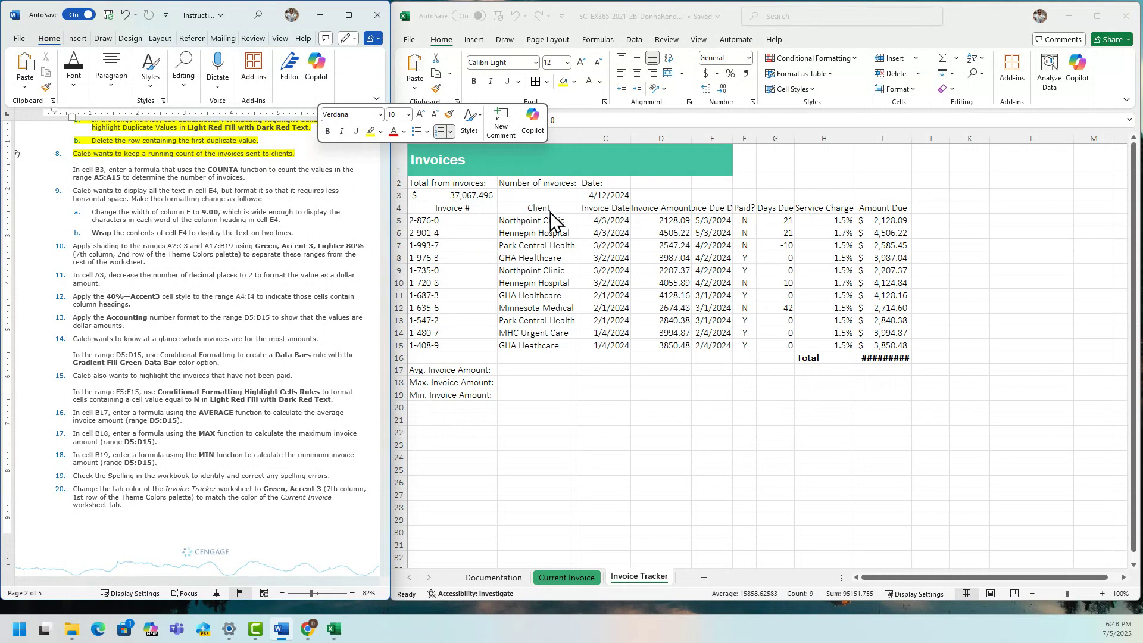
Step: Switch to Excel and enter a COUNTA formula in cell B3 that counts the values in the range A5:A15
{"action": "left_click", "coordinate": [603, 190]}
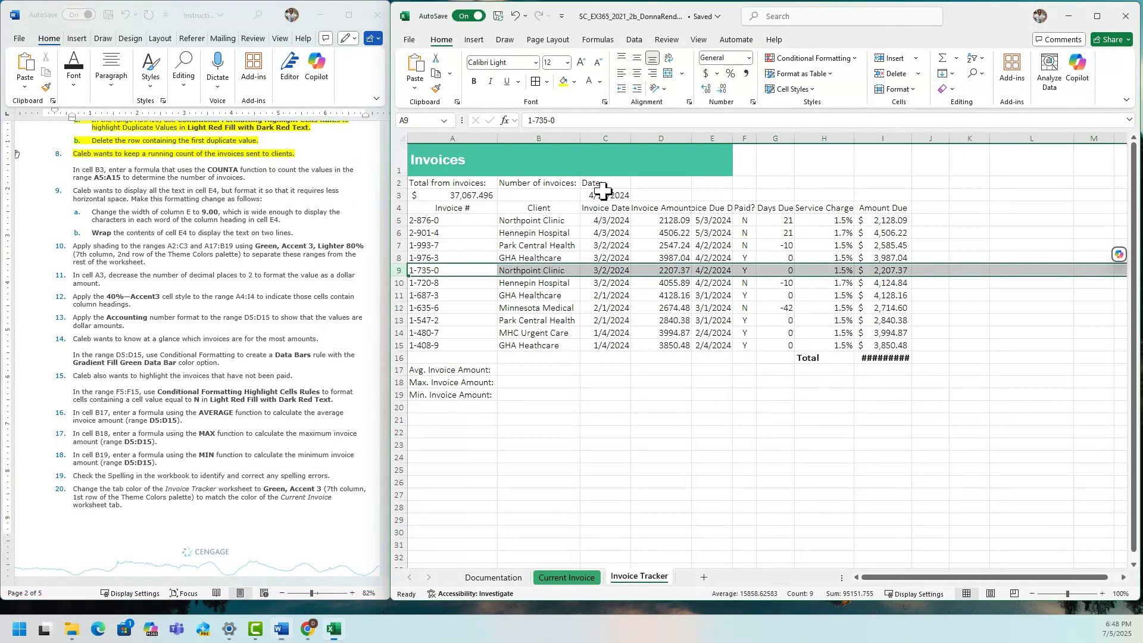
{"action": "left_click", "coordinate": [556, 168]}
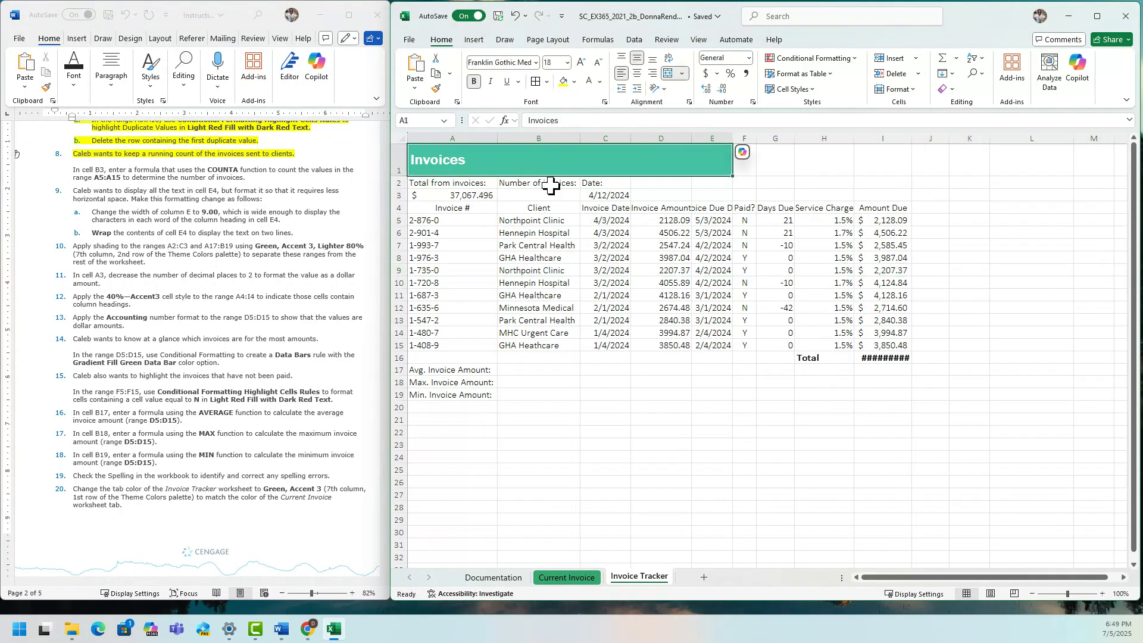
{"action": "left_click", "coordinate": [564, 183]}
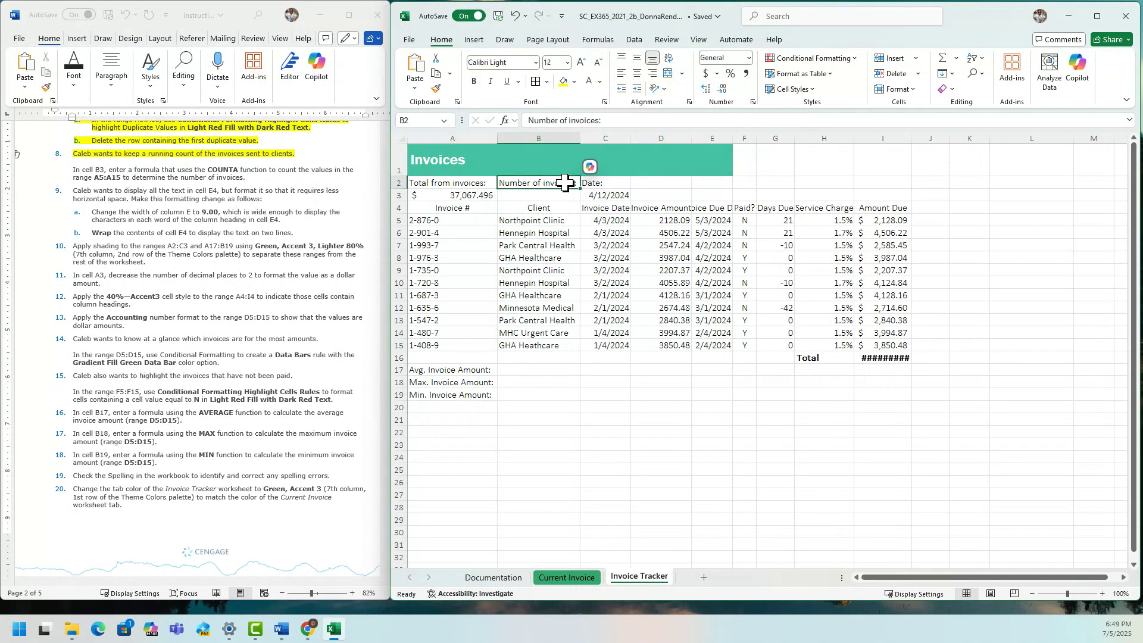
{"action": "left_click", "coordinate": [557, 191]}
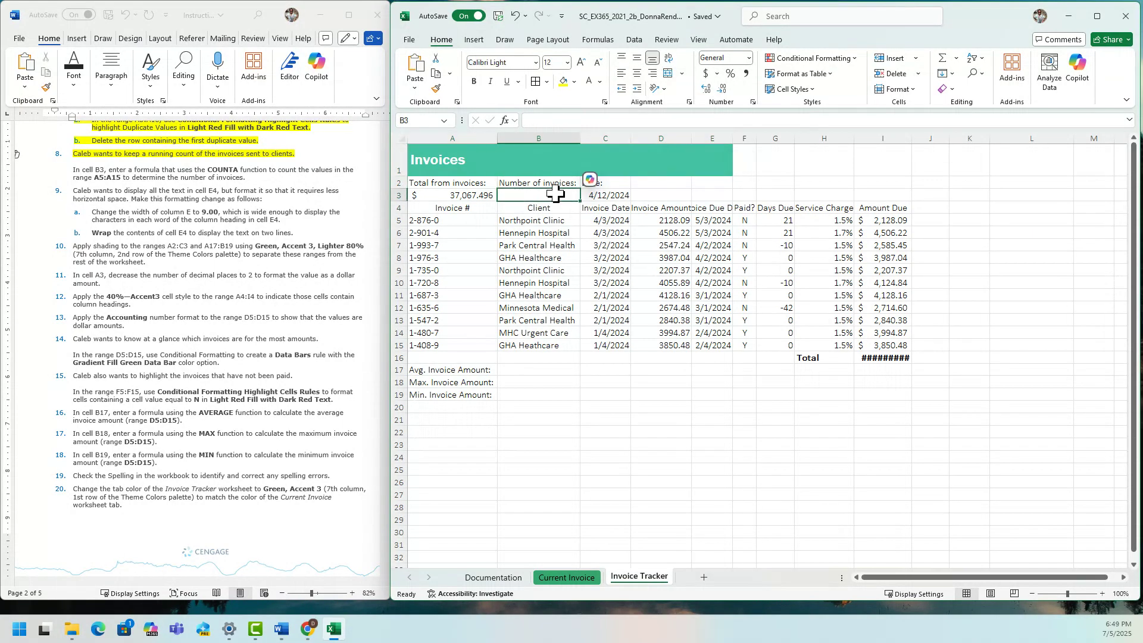
{"action": "left_click", "coordinate": [417, 121]}
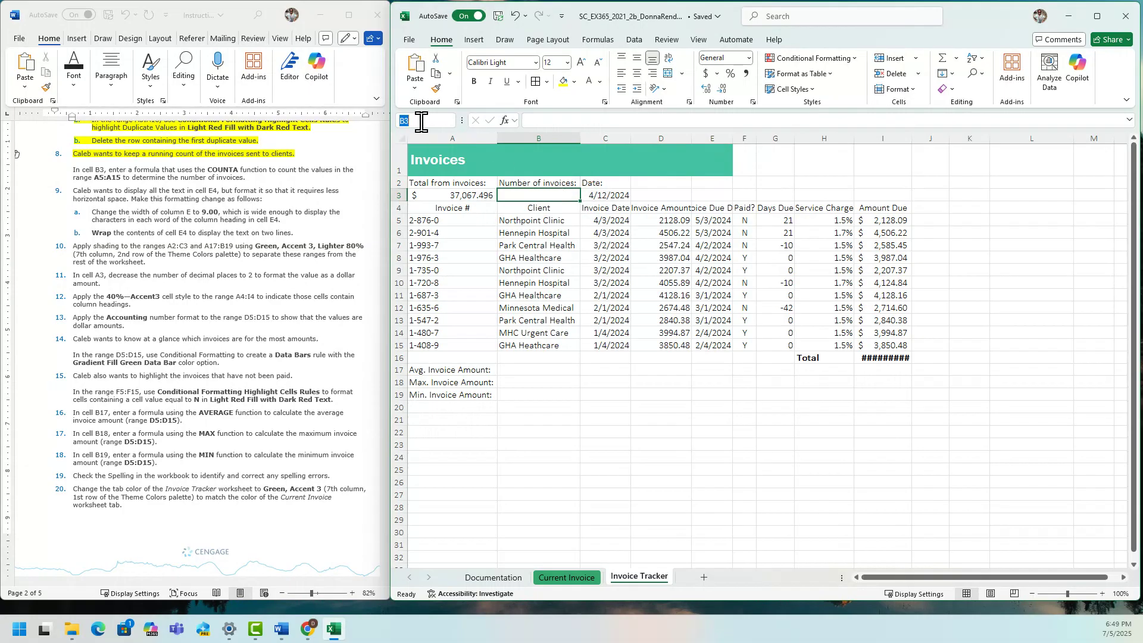
{"action": "left_click", "coordinate": [538, 196]}
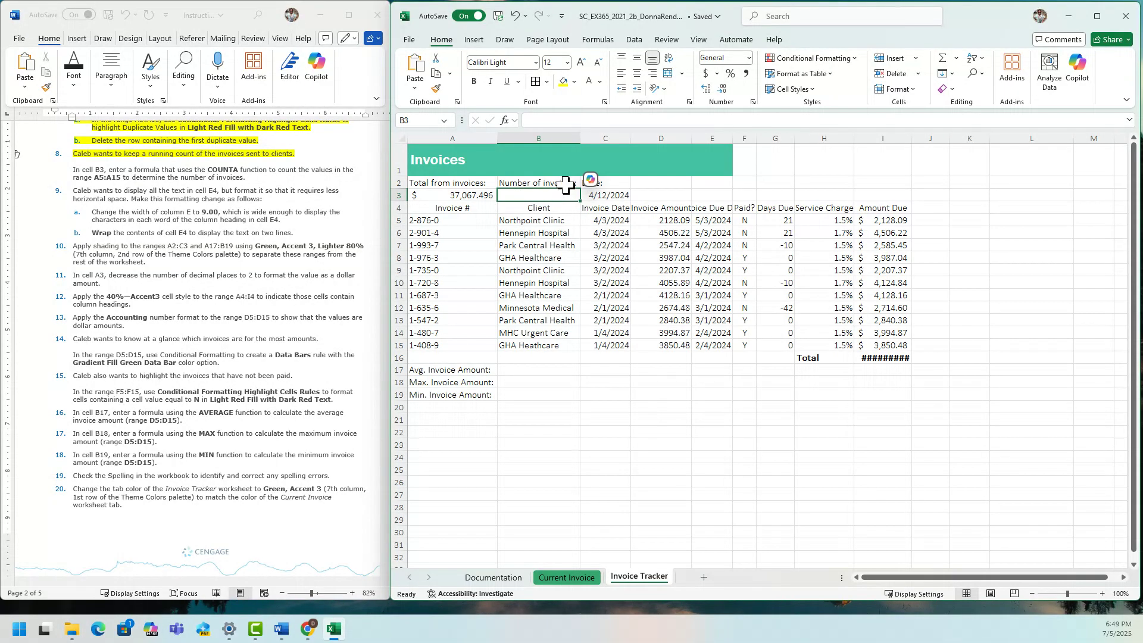
{"action": "left_click", "coordinate": [505, 121]}
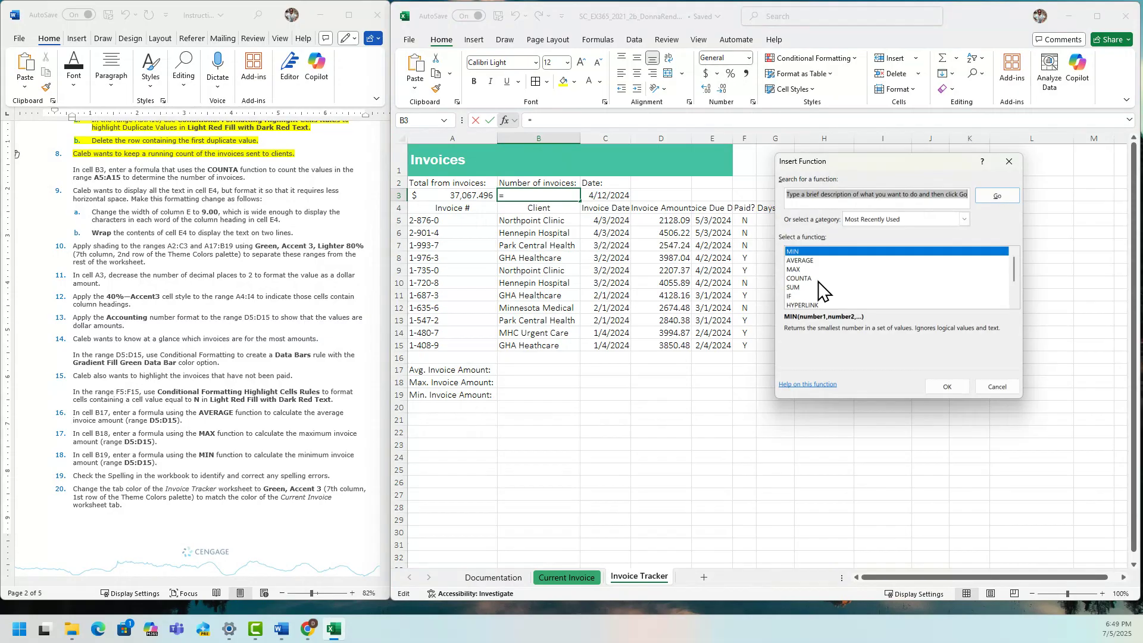
{"action": "left_click", "coordinate": [793, 195]}
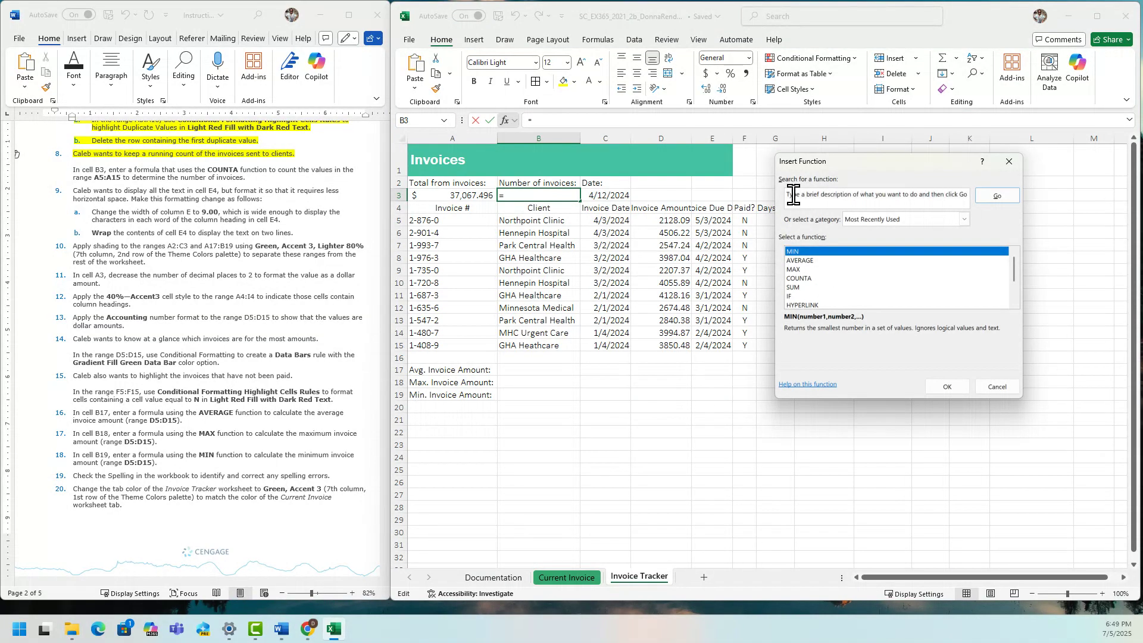
{"action": "left_click_drag", "start_coordinate": [786, 196], "coordinate": [835, 200]}
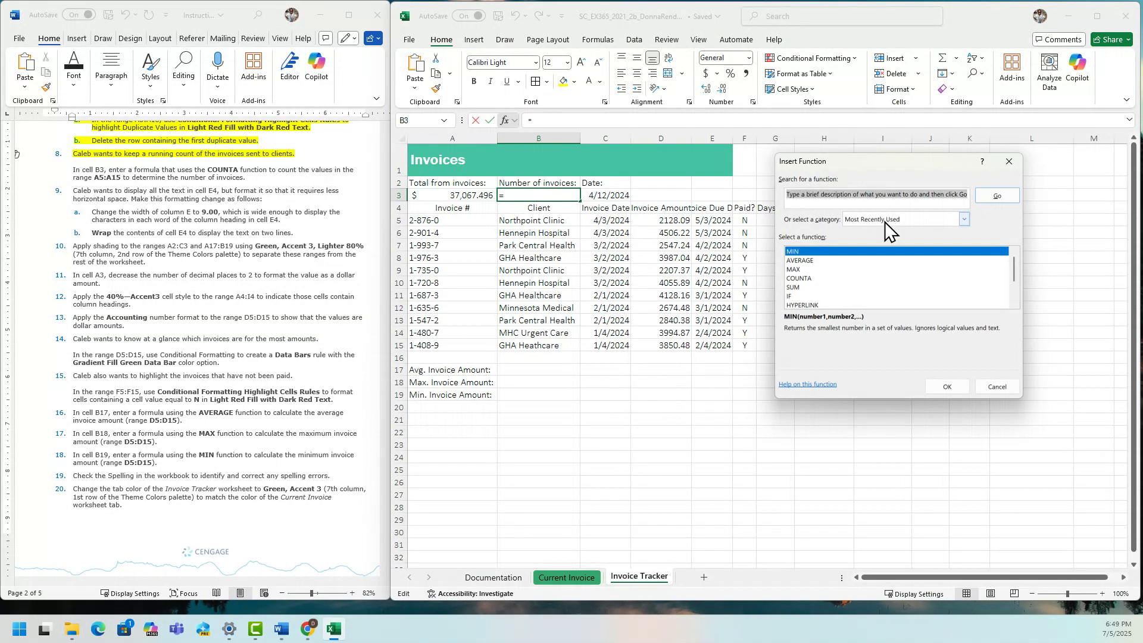
{"action": "type", "text": "cop"}
{"action": "key", "text": "BackSpace"}
{"action": "key", "text": "BackSpace"}
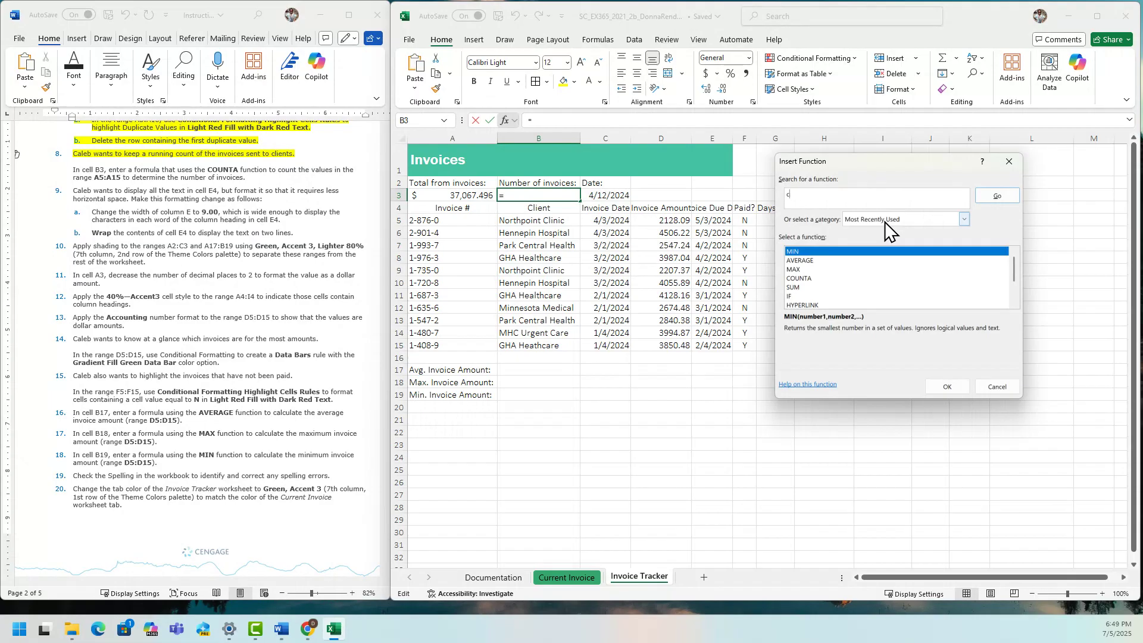
{"action": "type", "text": "ounta"}
{"action": "key", "text": "Return"}
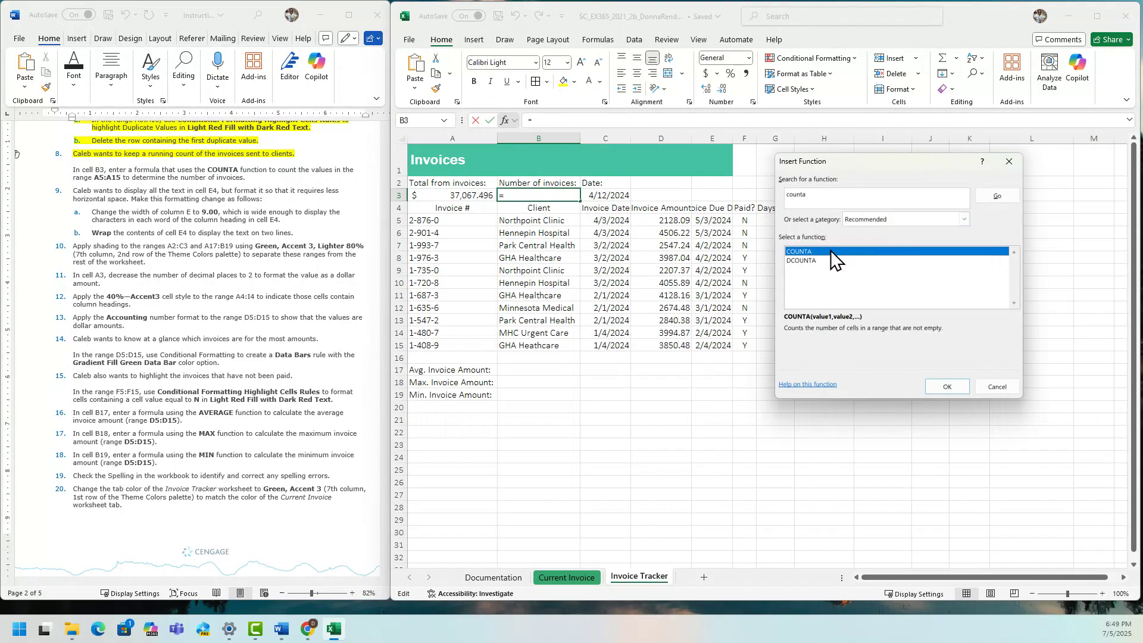
{"action": "left_click", "coordinate": [948, 385]}
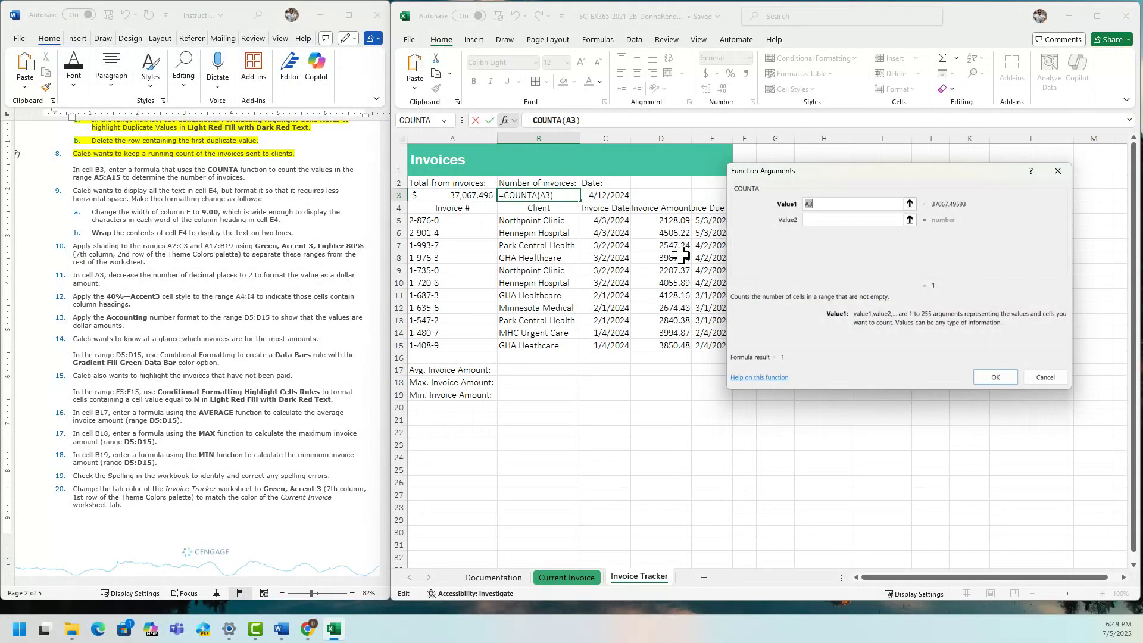
{"action": "left_click_drag", "start_coordinate": [458, 222], "coordinate": [455, 345]}
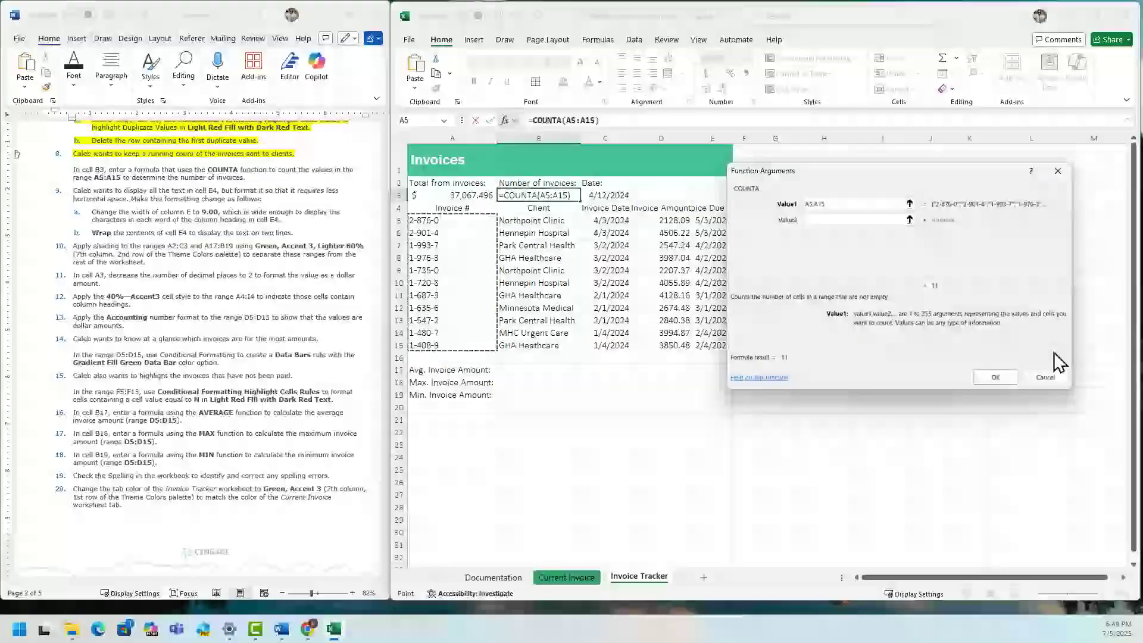
{"action": "left_click", "coordinate": [1006, 379]}
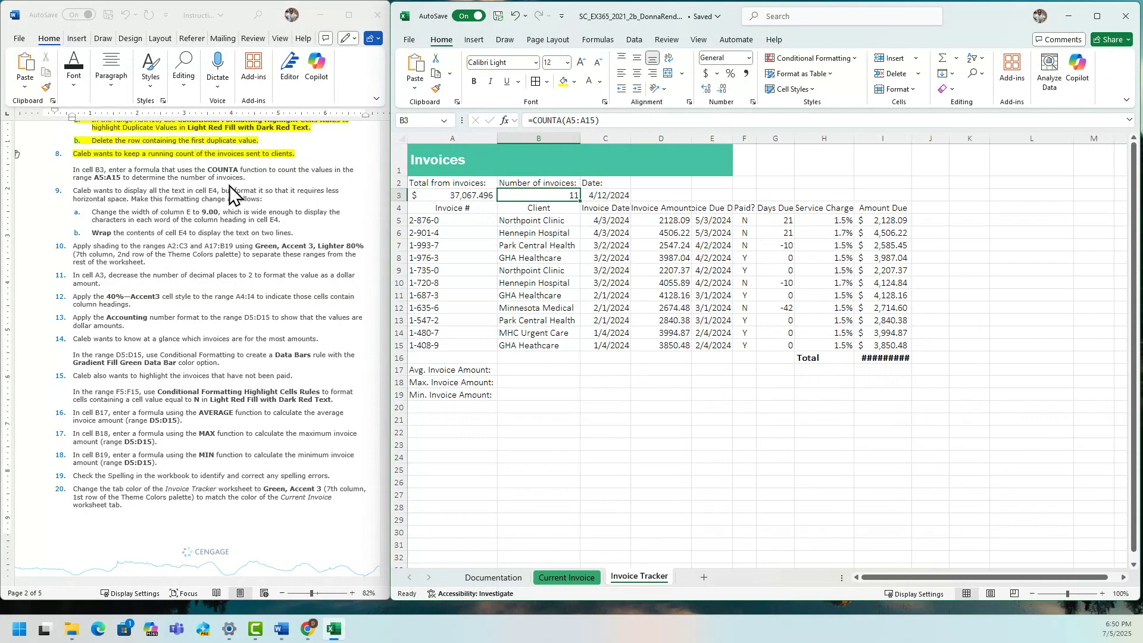
Step: Switch to the Word instructions and highlight the second paragraph of step 8, about the COUNTA function, in yellow
{"action": "left_click", "coordinate": [245, 177]}
{"action": "left_click_drag", "start_coordinate": [245, 178], "coordinate": [67, 163]}
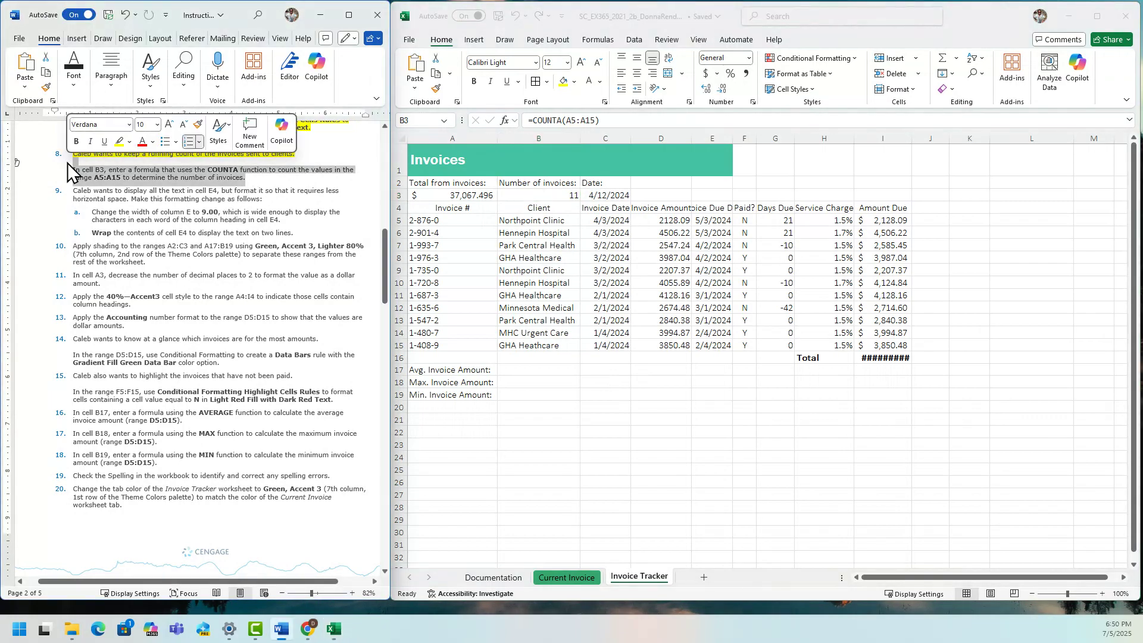
{"action": "left_click", "coordinate": [121, 141]}
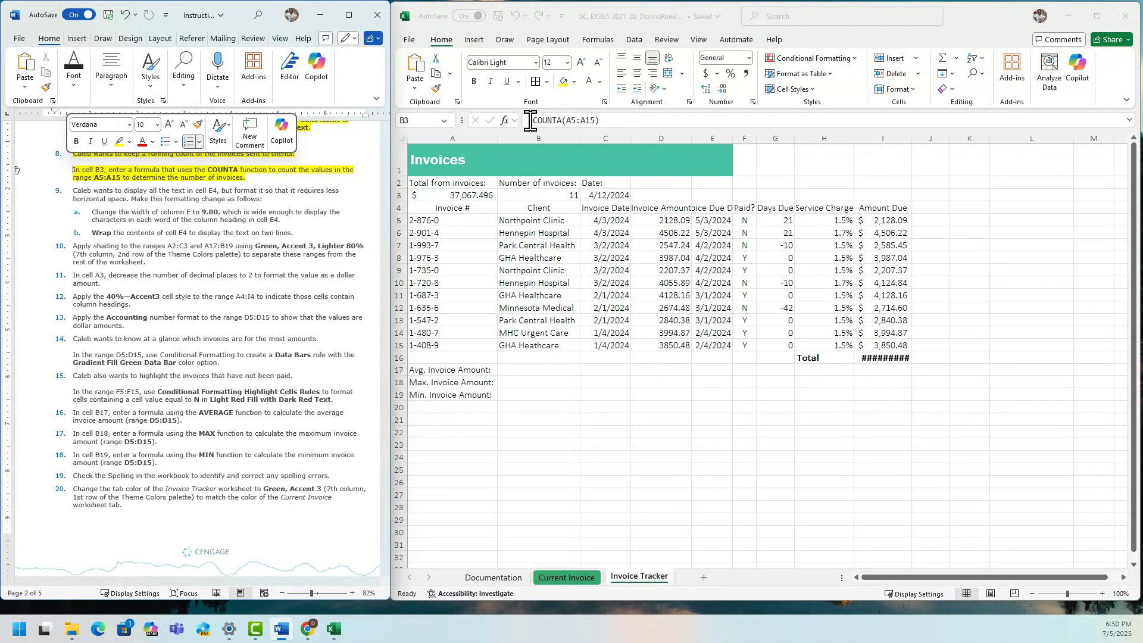
Step: Switch to Excel, set the width of column E to 9, and wrap the text in cell E4
{"action": "left_click", "coordinate": [430, 122]}
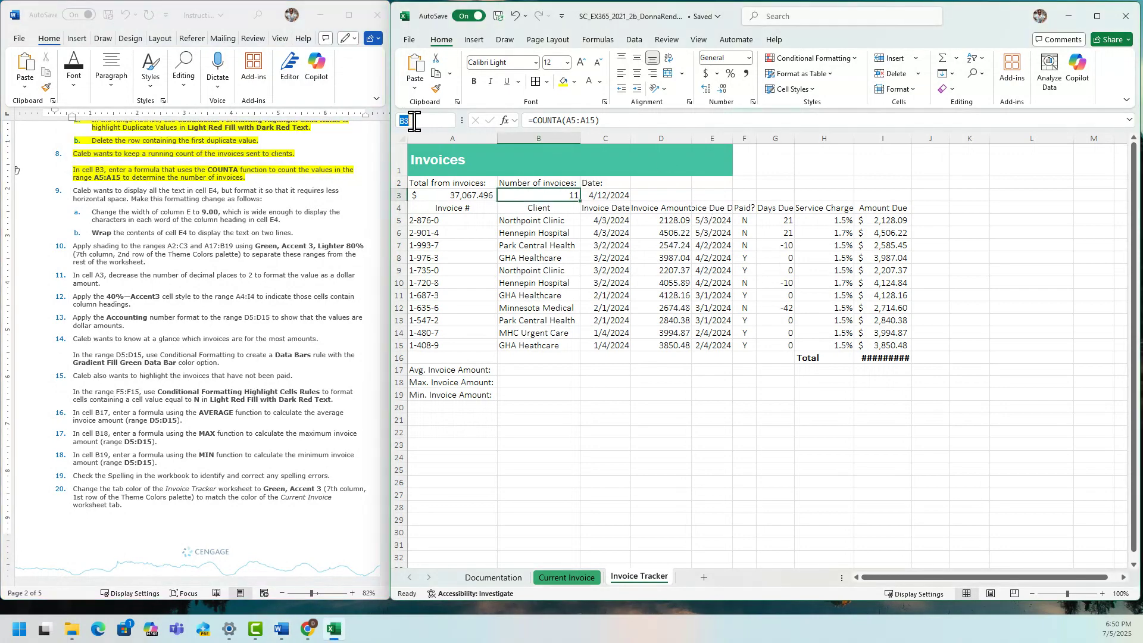
{"action": "type", "text": "E4"}
{"action": "key", "text": "Return"}
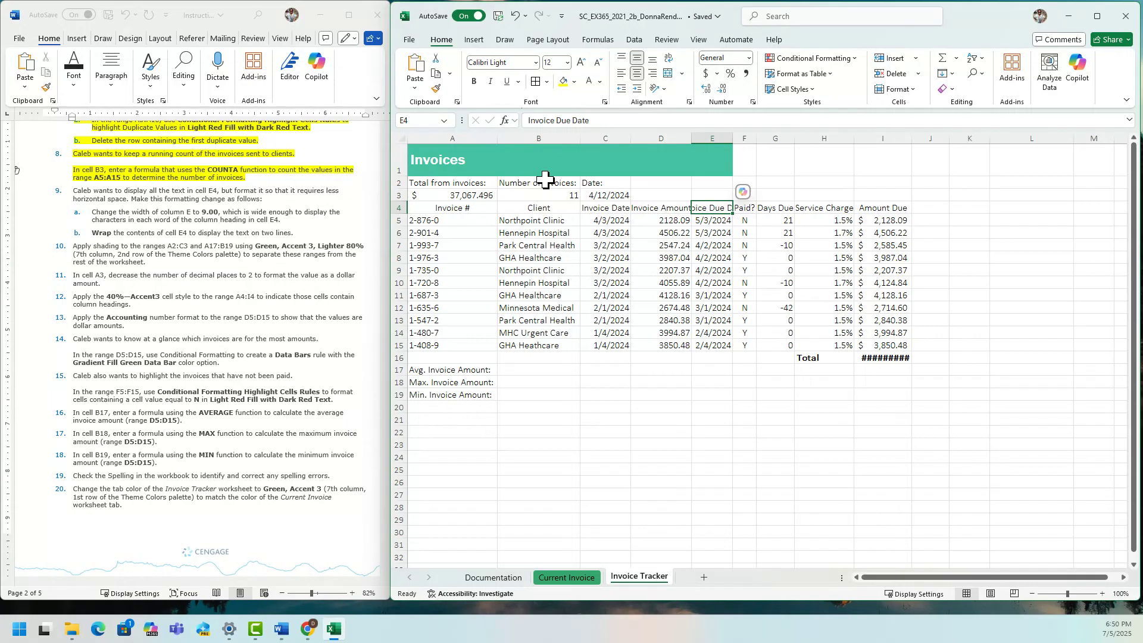
{"action": "left_click", "coordinate": [713, 136]}
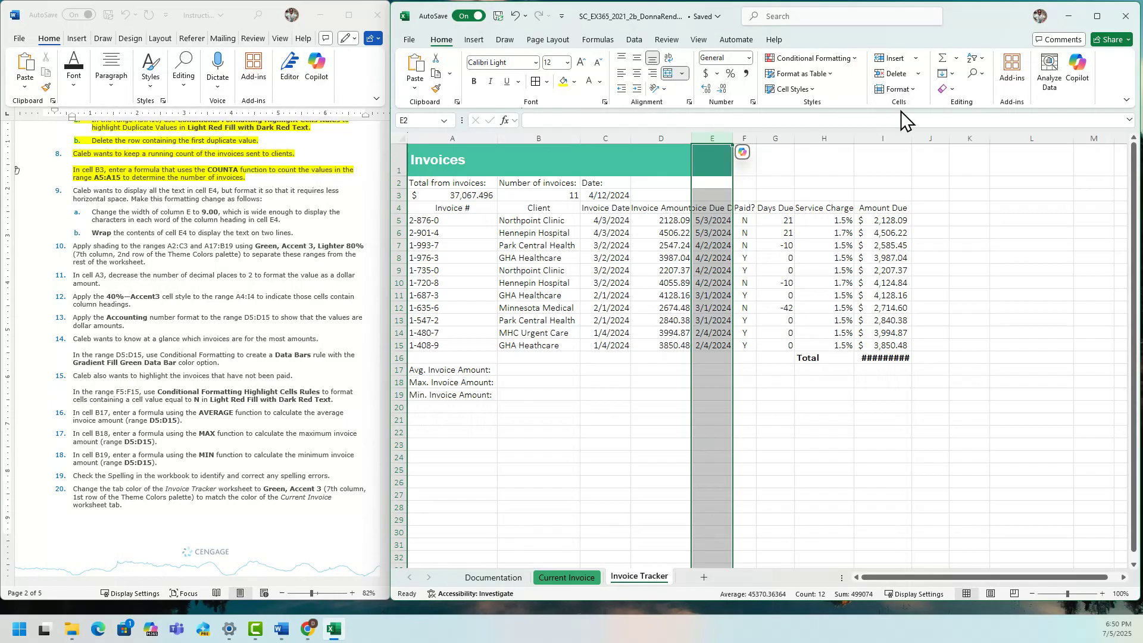
{"action": "left_click", "coordinate": [911, 96]}
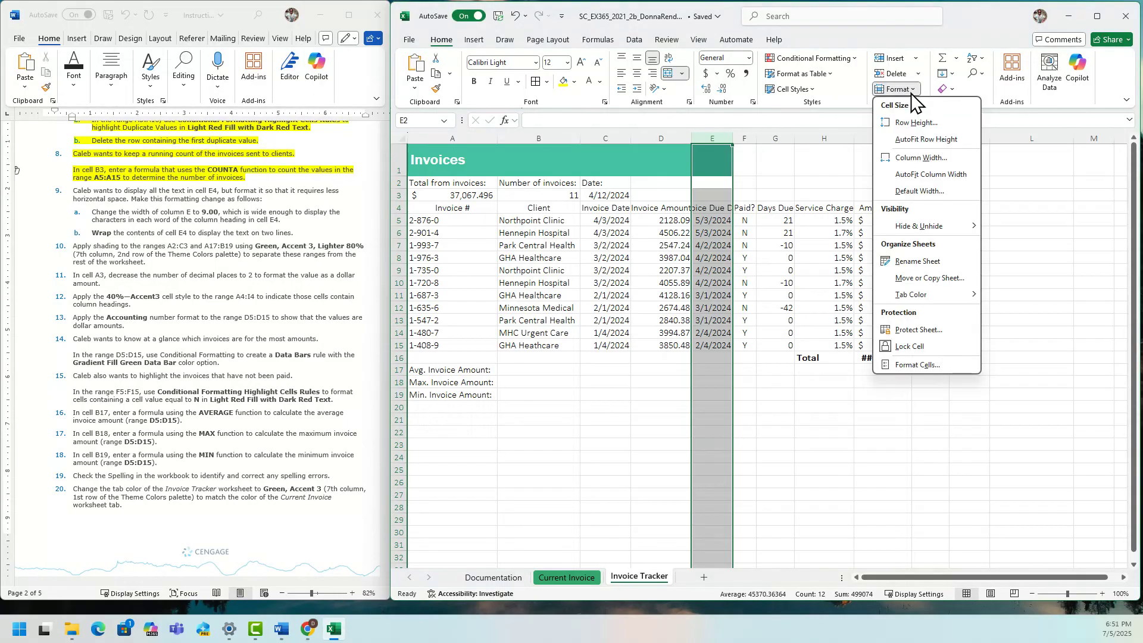
{"action": "left_click", "coordinate": [909, 158]}
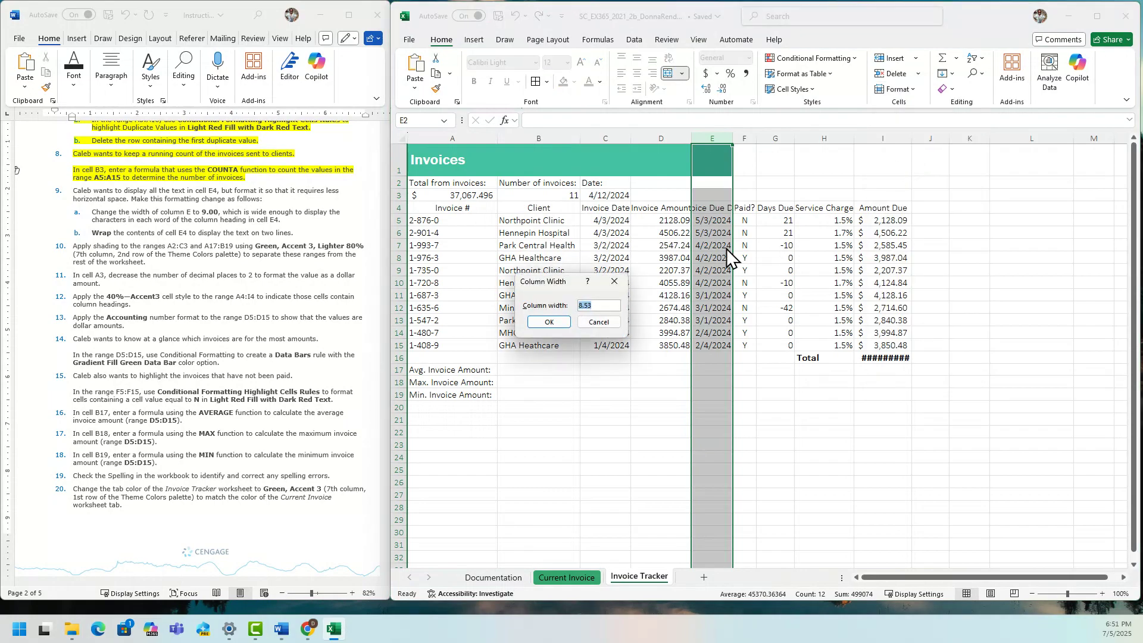
{"action": "type", "text": "9"}
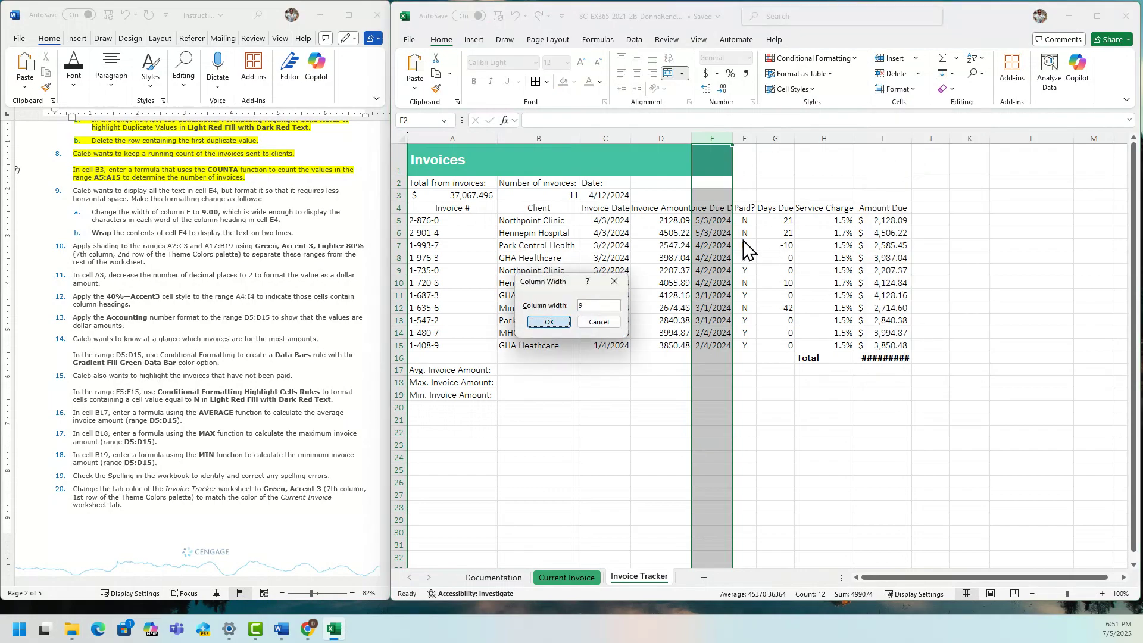
{"action": "left_click", "coordinate": [549, 321]}
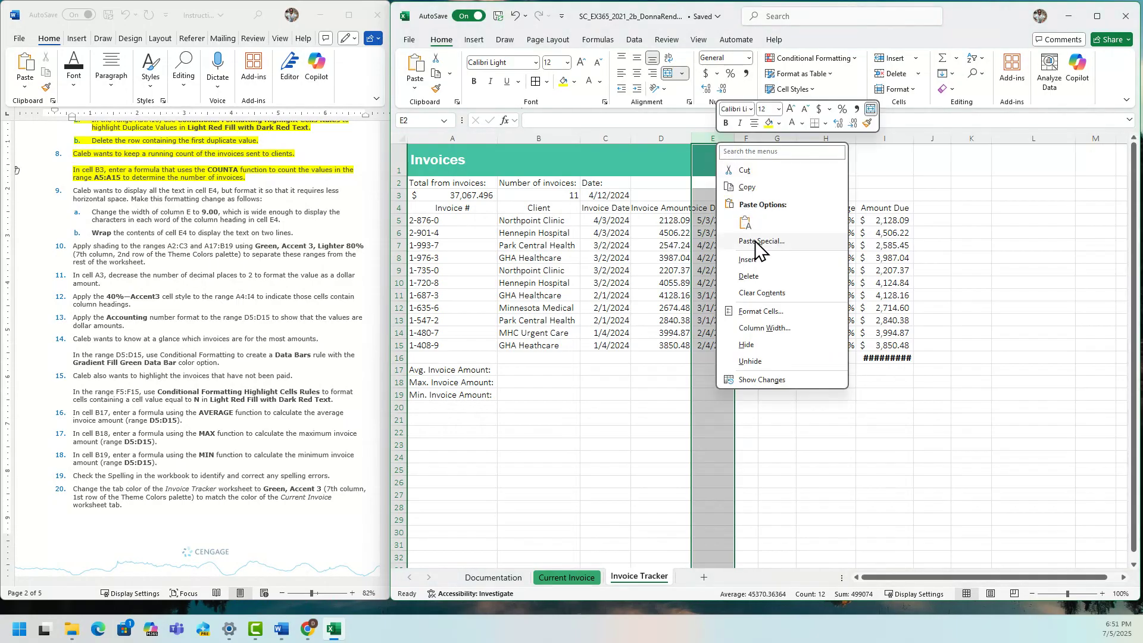
{"action": "left_click", "coordinate": [777, 329]}
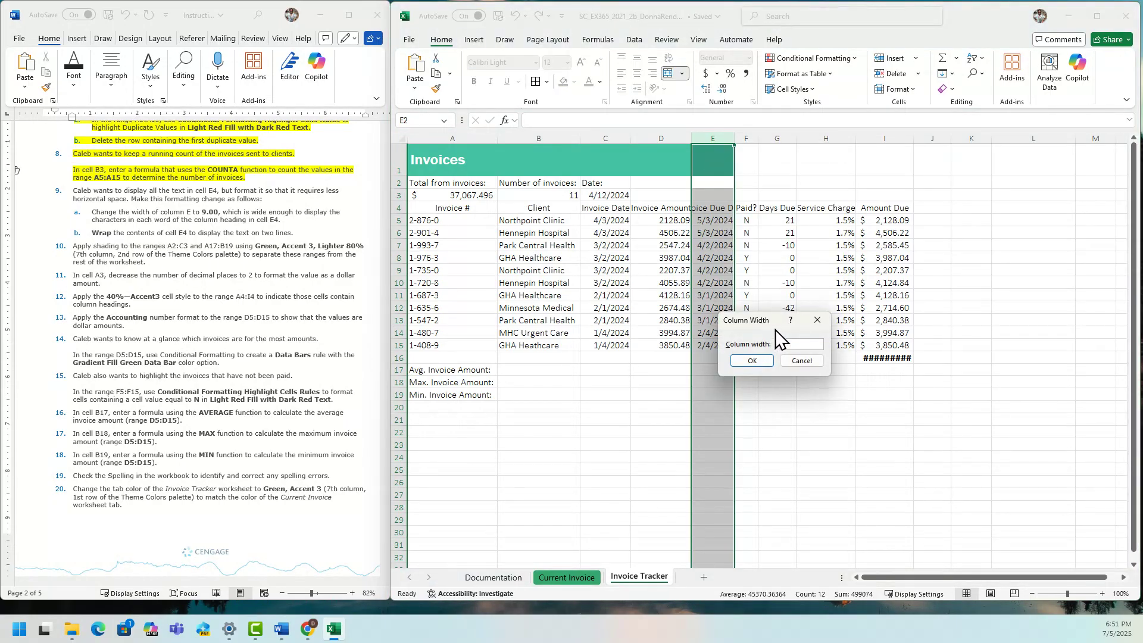
{"action": "left_click", "coordinate": [753, 362]}
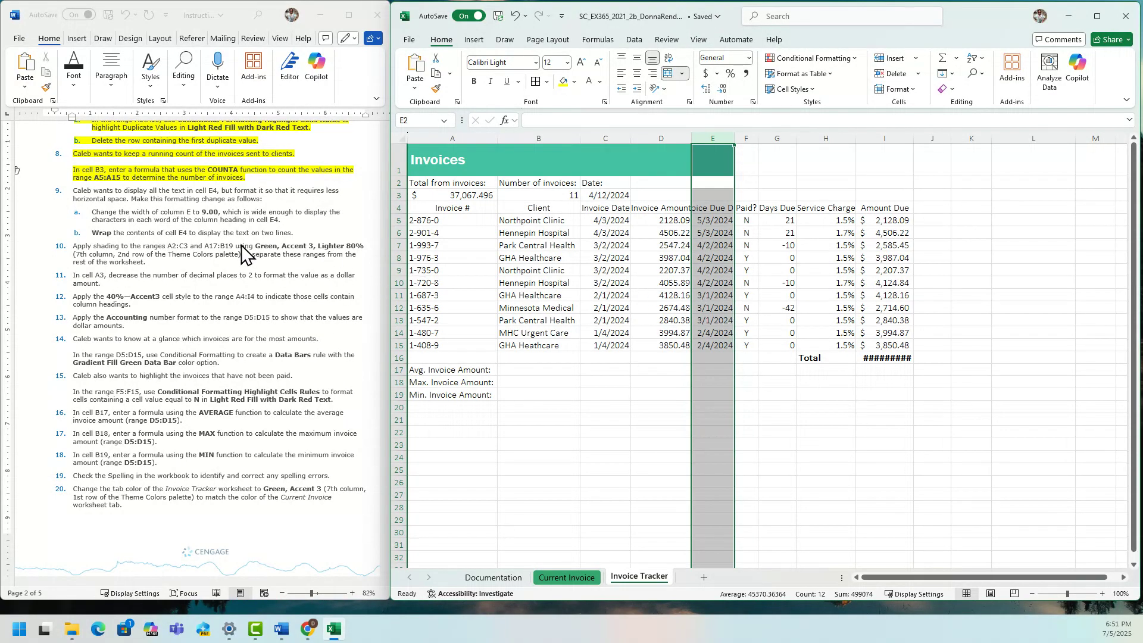
{"action": "left_click", "coordinate": [722, 207]}
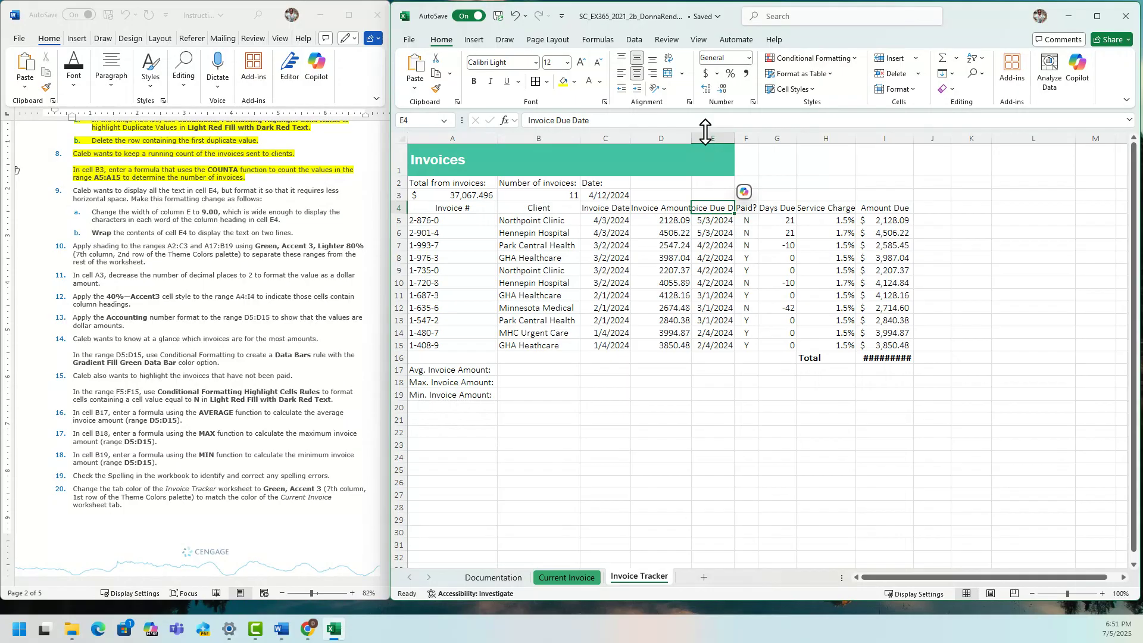
{"action": "left_click", "coordinate": [672, 60]}
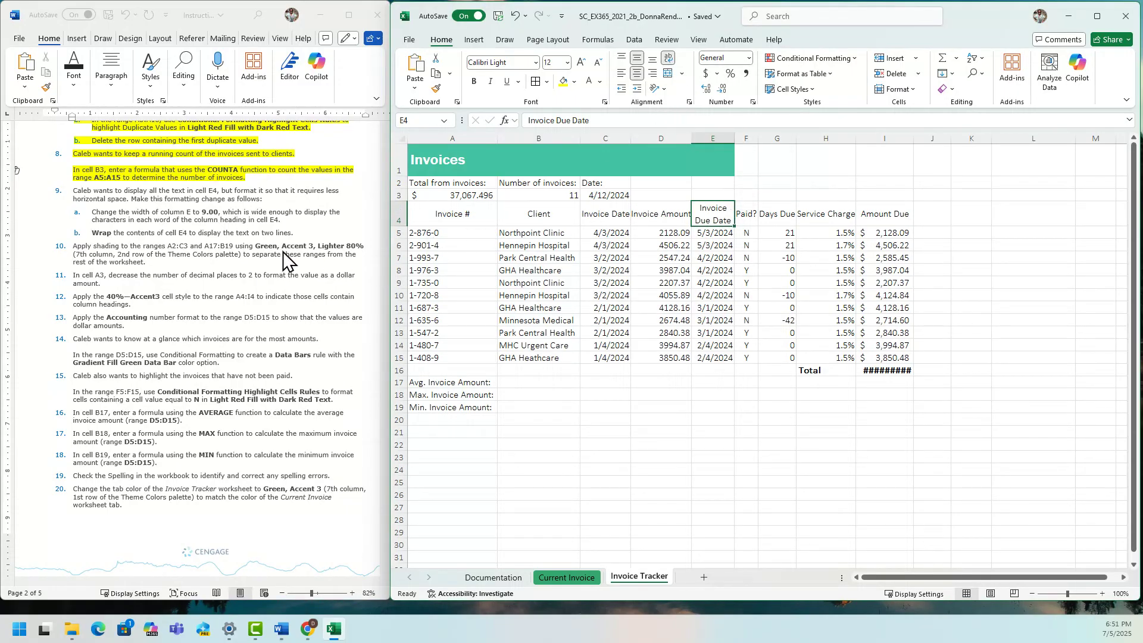
Step: Switch to the Word instructions and highlight step 9 with its sub-steps a and b in yellow
{"action": "left_click", "coordinate": [300, 240]}
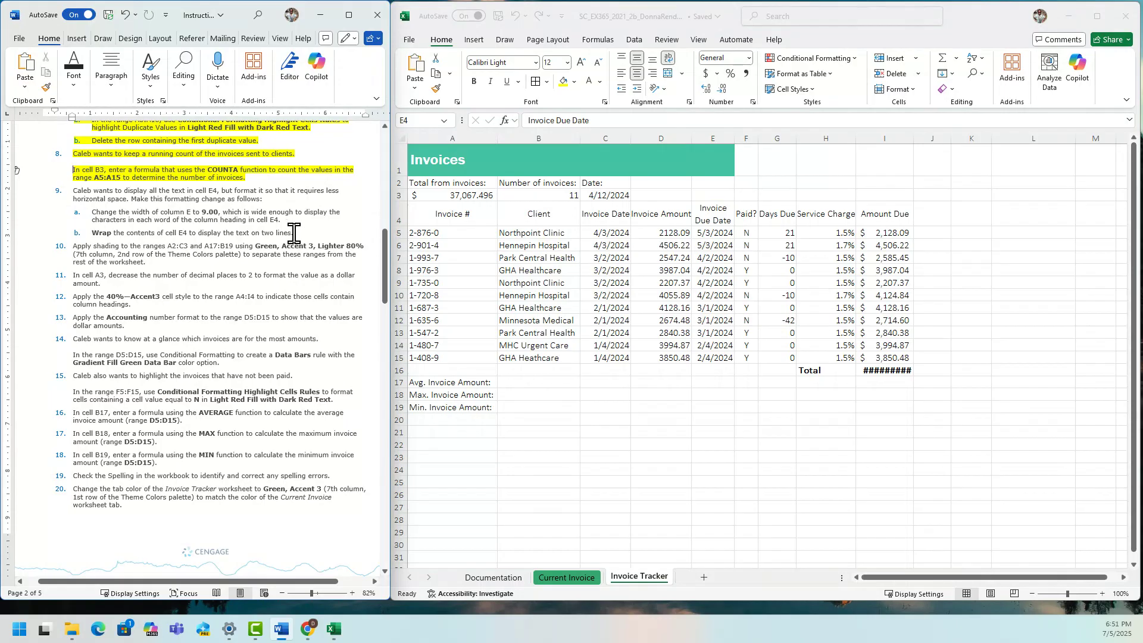
{"action": "mouse_move", "coordinate": [293, 233]}
{"action": "left_mouse_down"}
{"action": "mouse_move", "coordinate": [280, 209]}
{"action": "mouse_move", "coordinate": [65, 192]}
{"action": "left_mouse_up"}
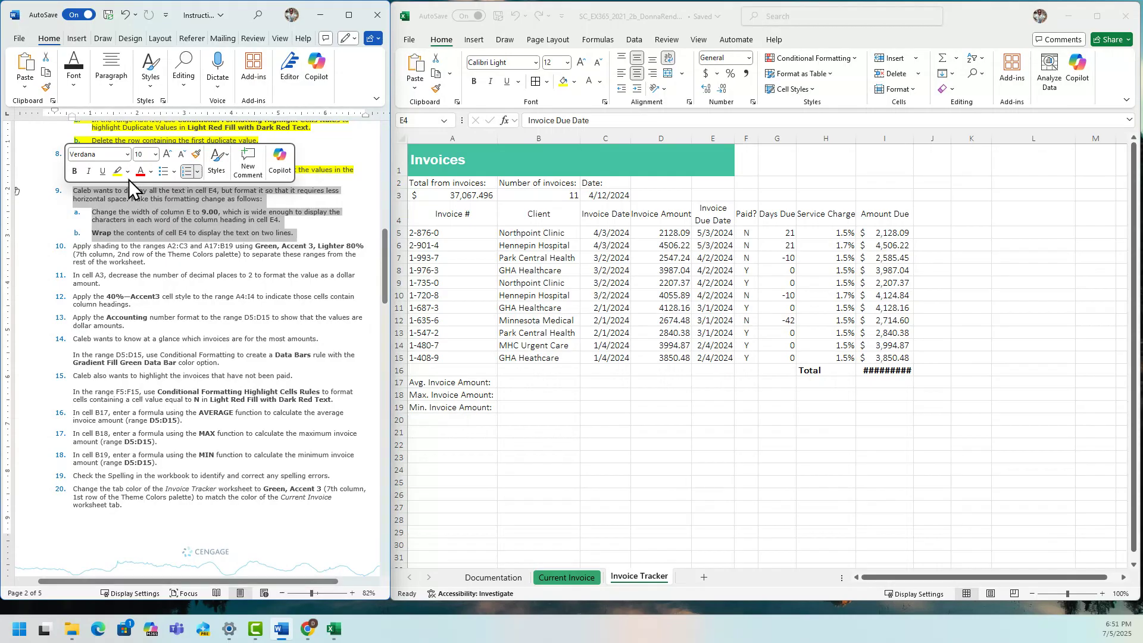
{"action": "left_click", "coordinate": [119, 175]}
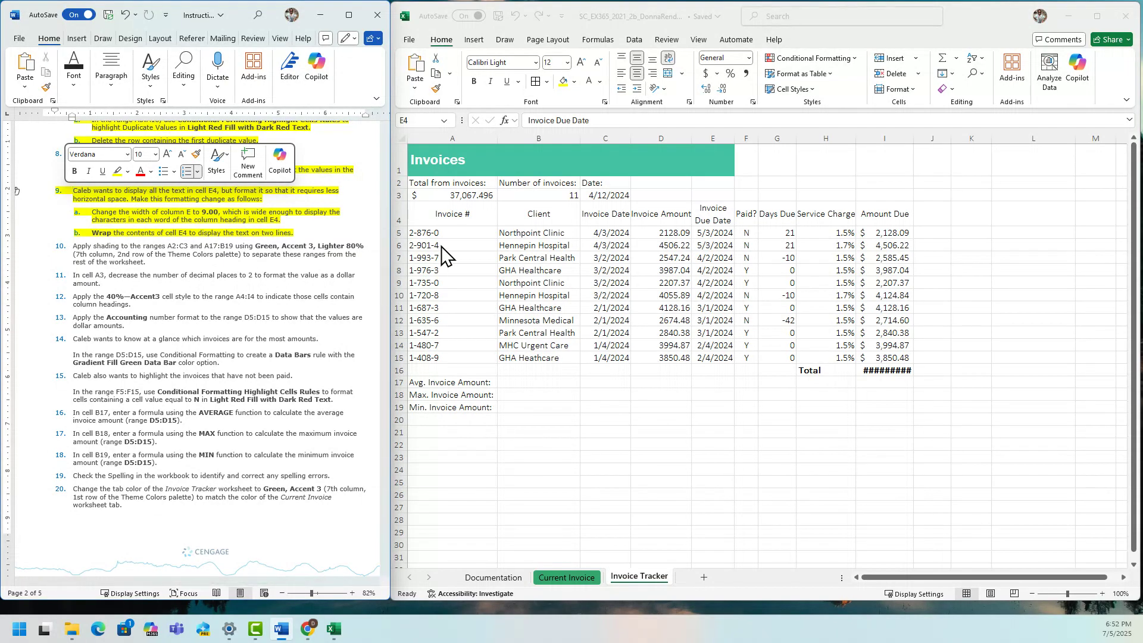
{"action": "left_click", "coordinate": [418, 121]}
{"action": "type", "text": "e"}
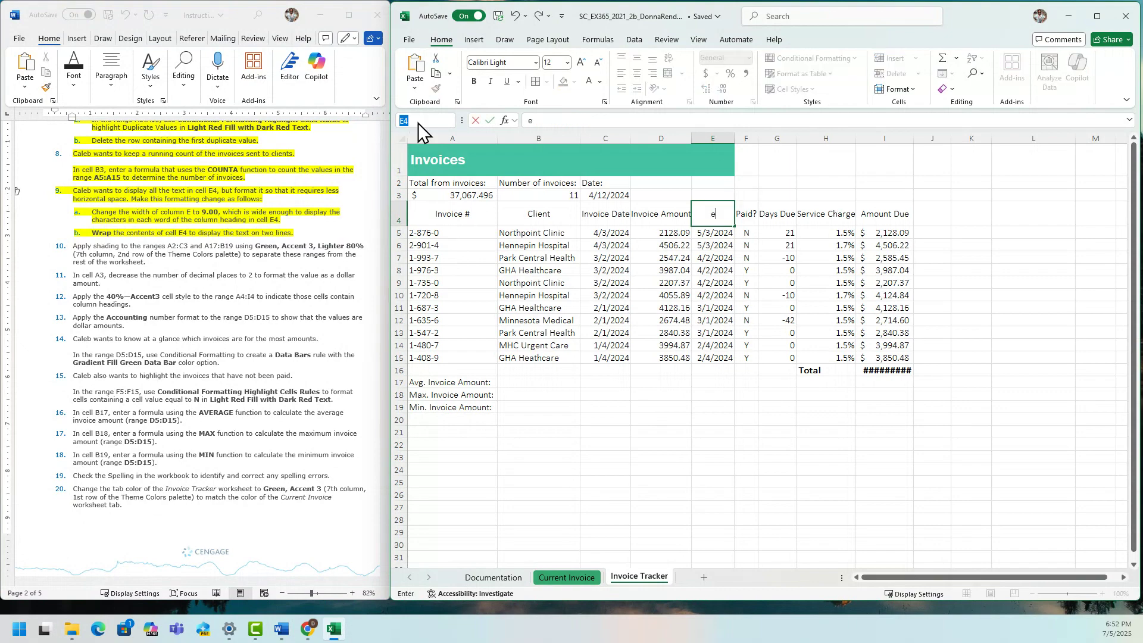
{"action": "type", "text": "a2:c3"}
{"action": "key", "text": "Return"}
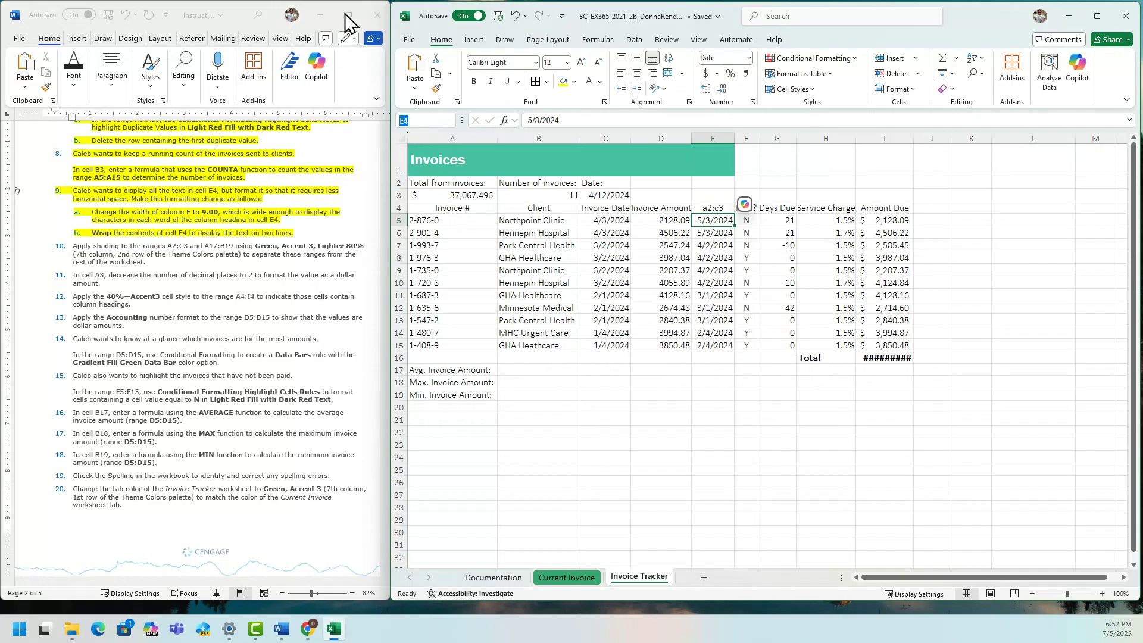
{"action": "left_click", "coordinate": [514, 16]}
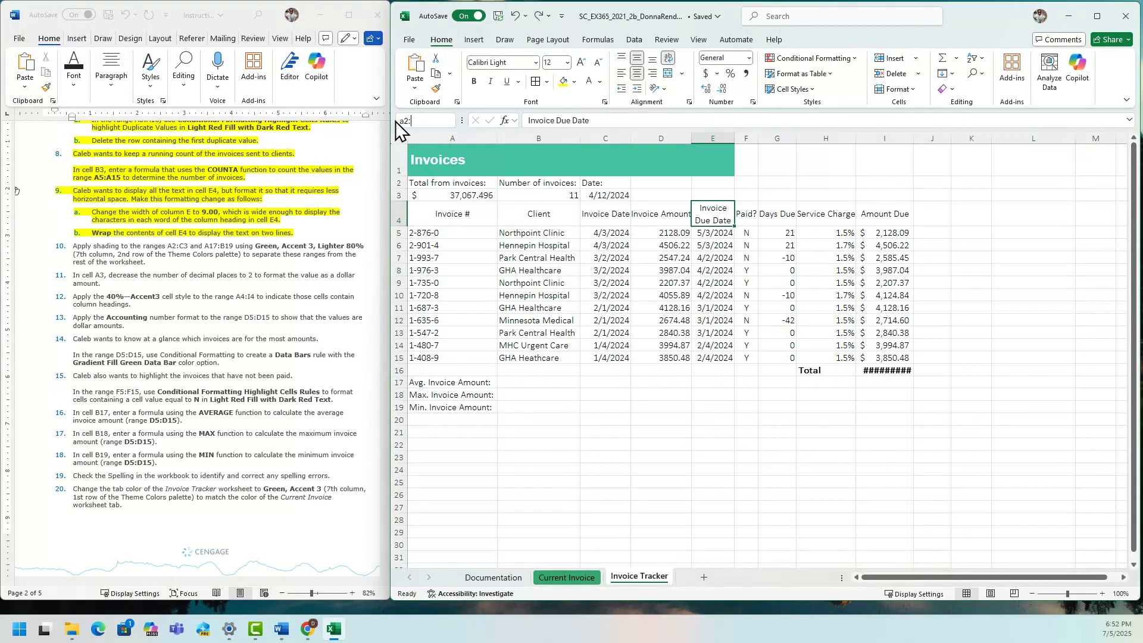
Step: Select the ranges A2:C3 and A17:B19 together on the Invoice Tracker sheet
{"action": "key", "text": "Return"}
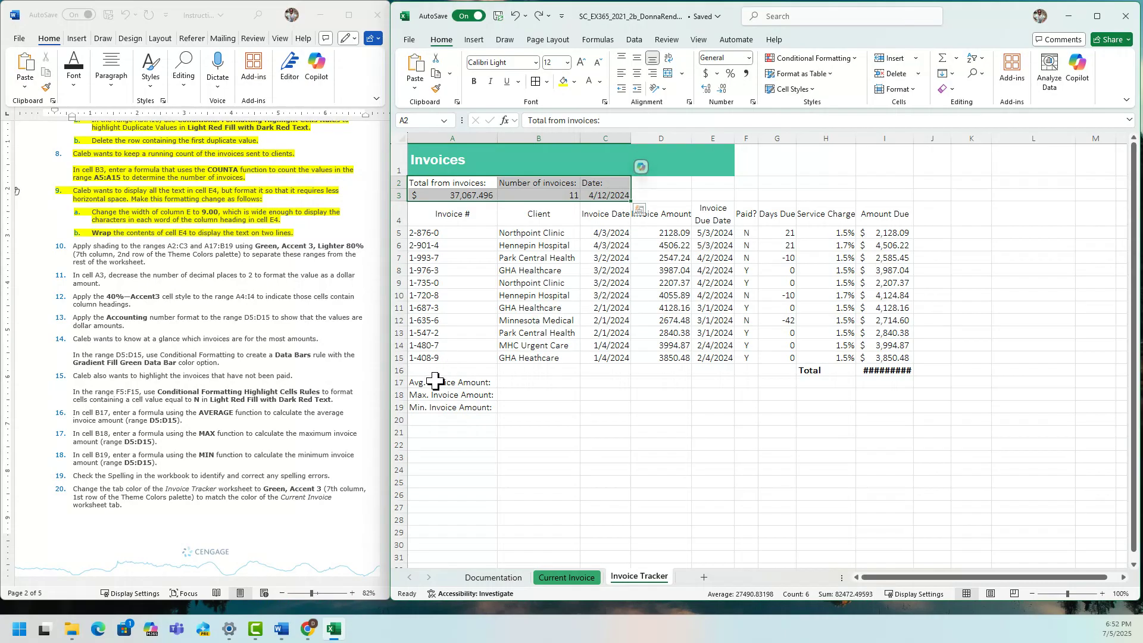
{"action": "left_click_drag", "start_coordinate": [431, 383], "coordinate": [533, 408]}
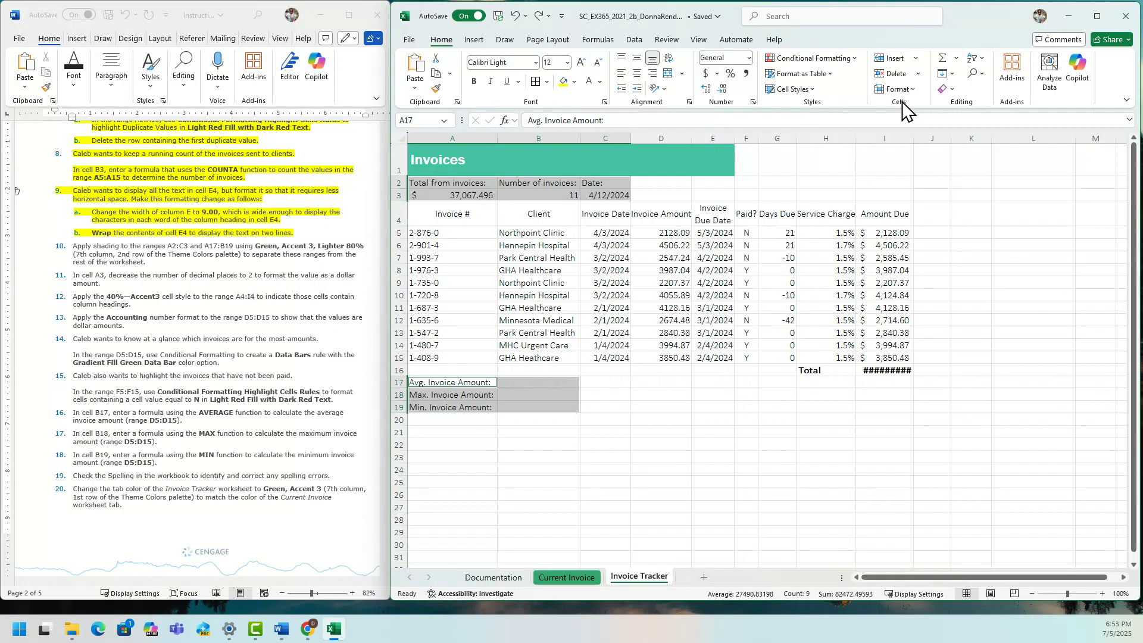
{"action": "left_click", "coordinate": [913, 90]}
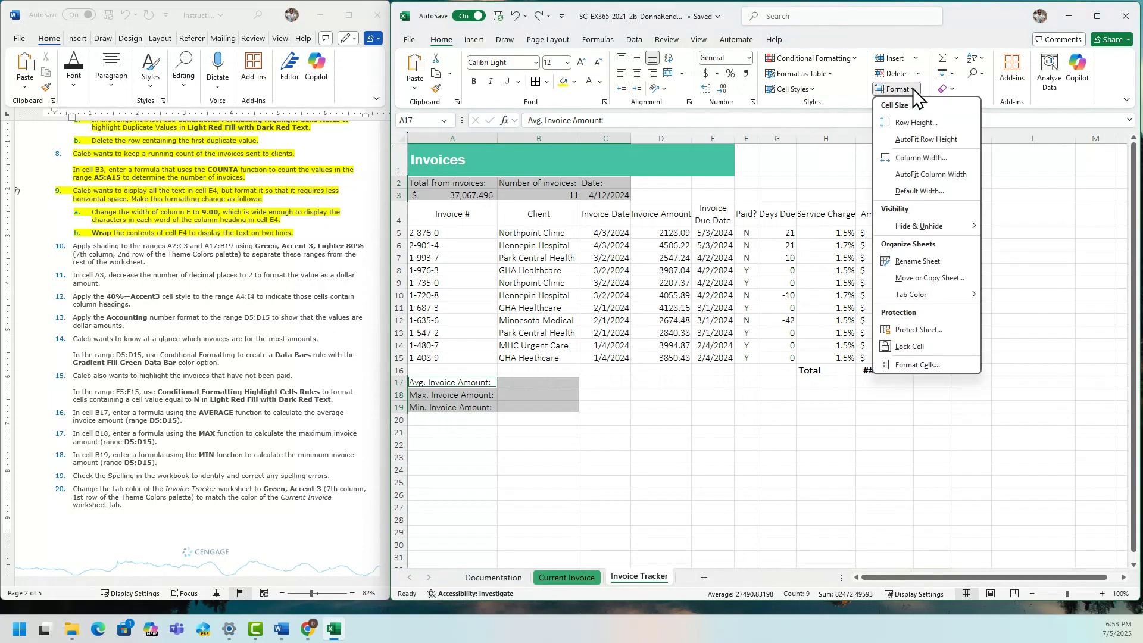
{"action": "left_click", "coordinate": [906, 365]}
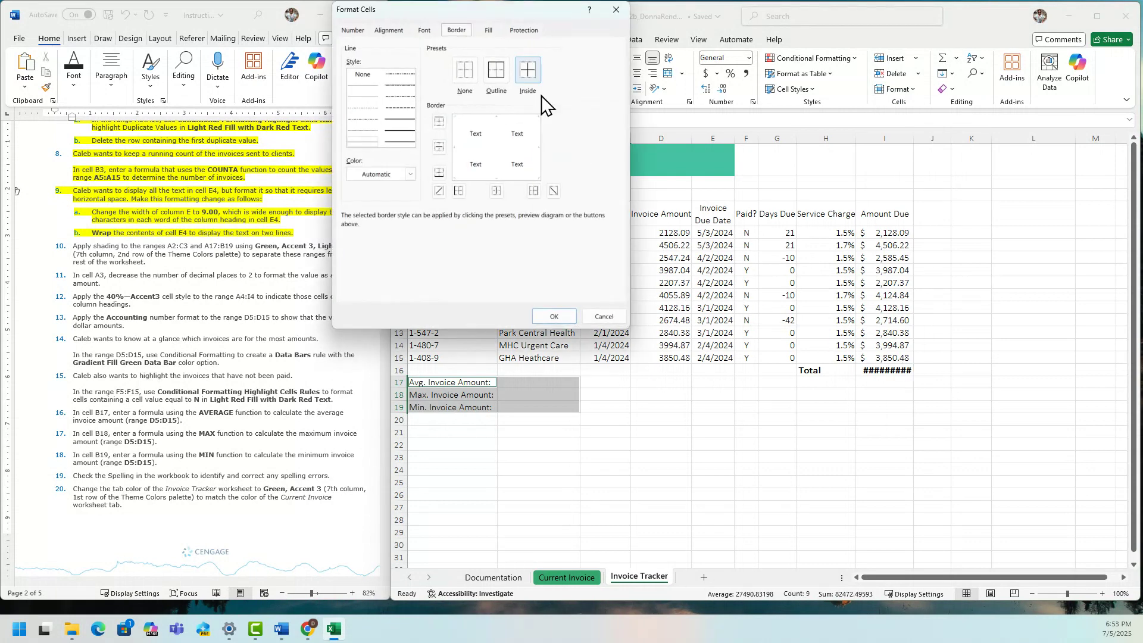
{"action": "left_click_drag", "start_coordinate": [489, 13], "coordinate": [554, 22]}
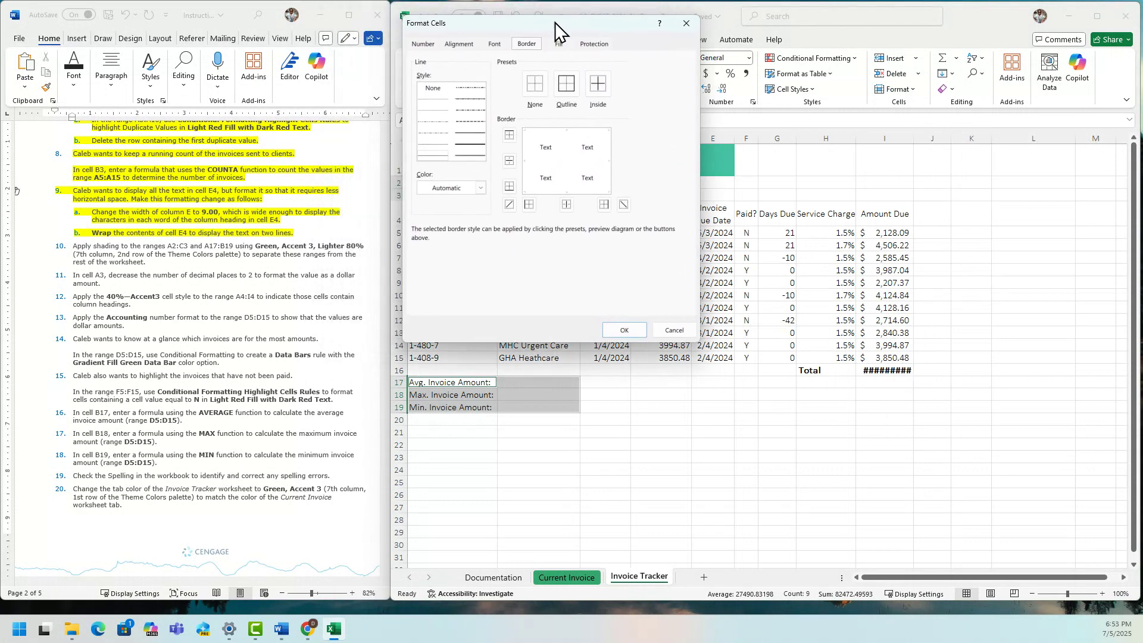
{"action": "left_click", "coordinate": [562, 45]}
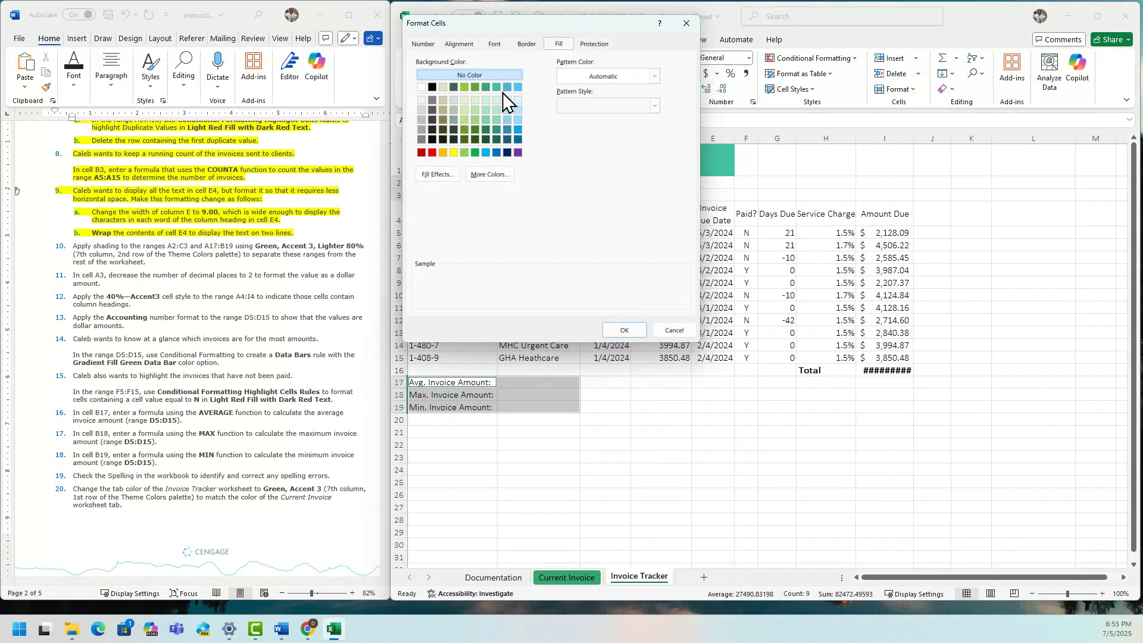
{"action": "left_click", "coordinate": [689, 26]}
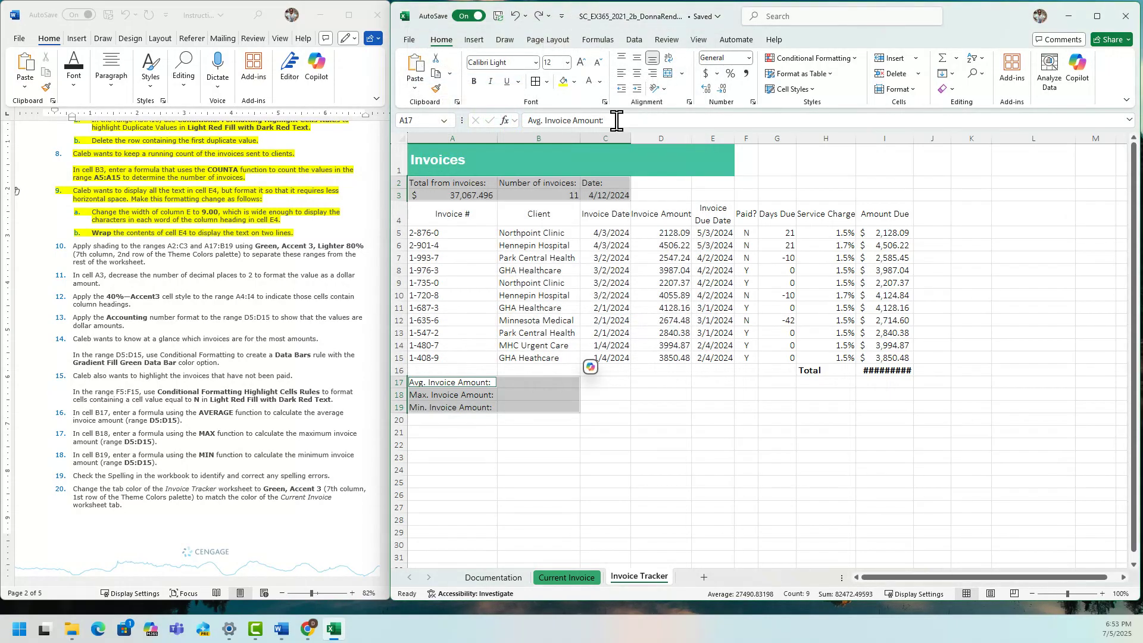
Step: Shade the selected ranges A2:C3 and A17:B19 with Green, Accent 3, Lighter 80%
{"action": "left_click", "coordinate": [574, 82]}
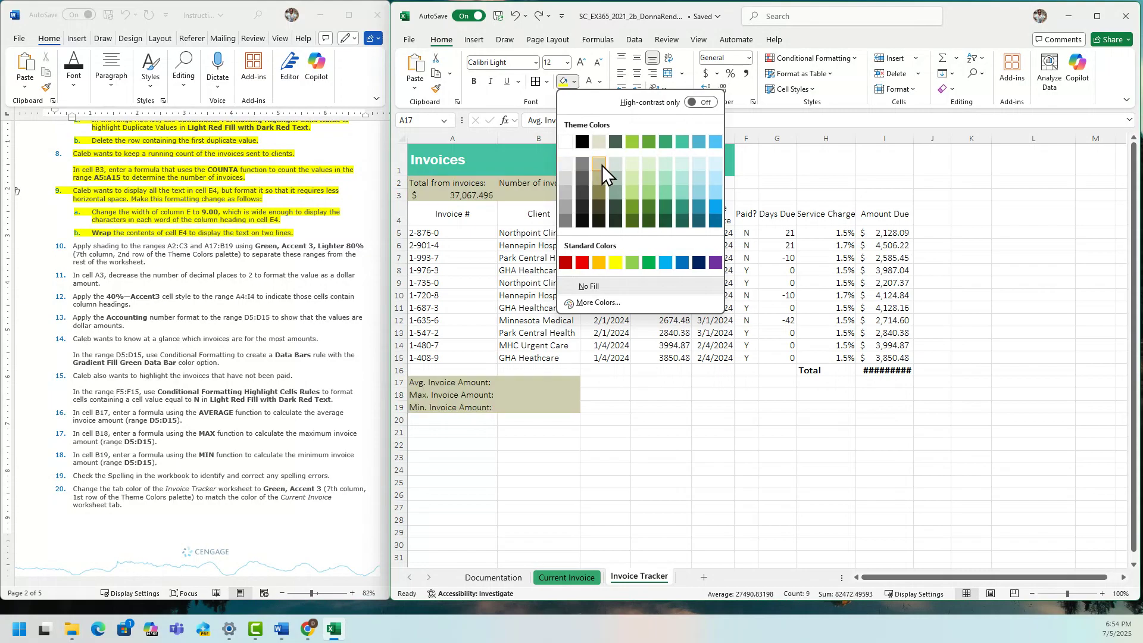
{"action": "left_click", "coordinate": [665, 160]}
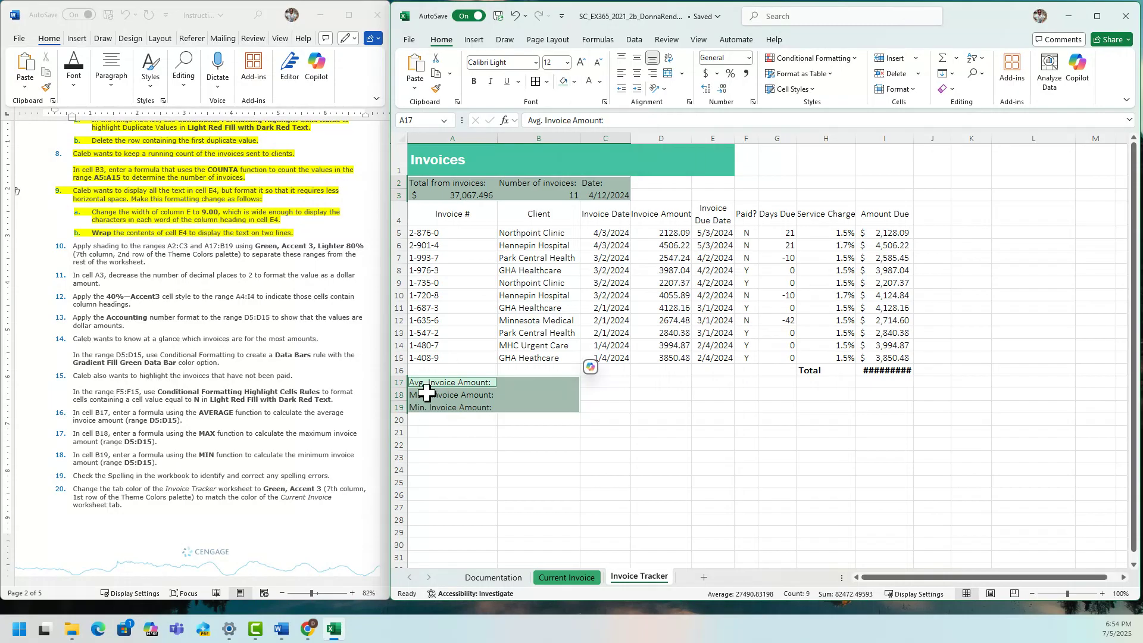
Step: Switch to the Word instructions and highlight step 10, about shading the ranges, in yellow
{"action": "left_click", "coordinate": [160, 267]}
{"action": "left_click_drag", "start_coordinate": [147, 263], "coordinate": [73, 241]}
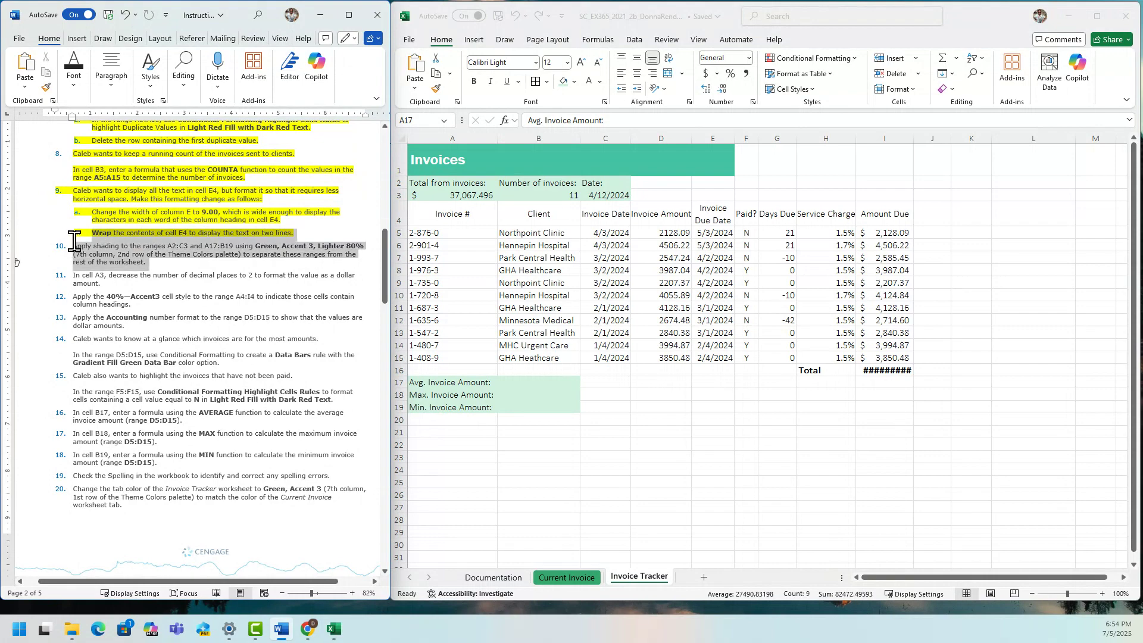
{"action": "left_click", "coordinate": [122, 219]}
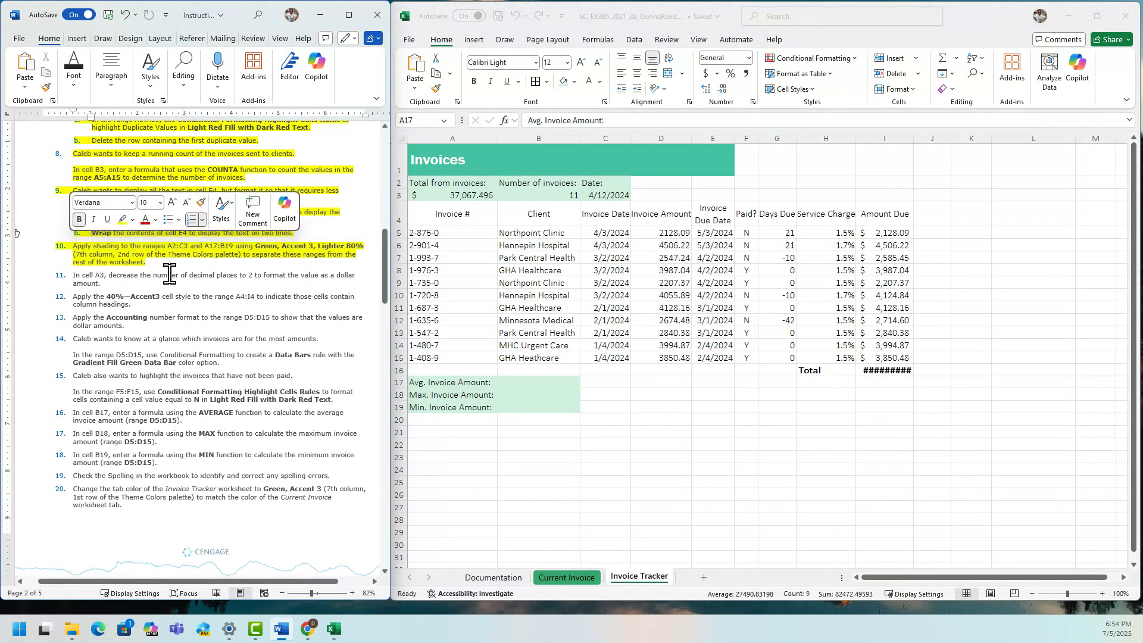
Step: Switch to Excel and decrease cell A3 to 2 decimal places, and highlight step 11 in the Word instructions in yellow
{"action": "left_click", "coordinate": [452, 194]}
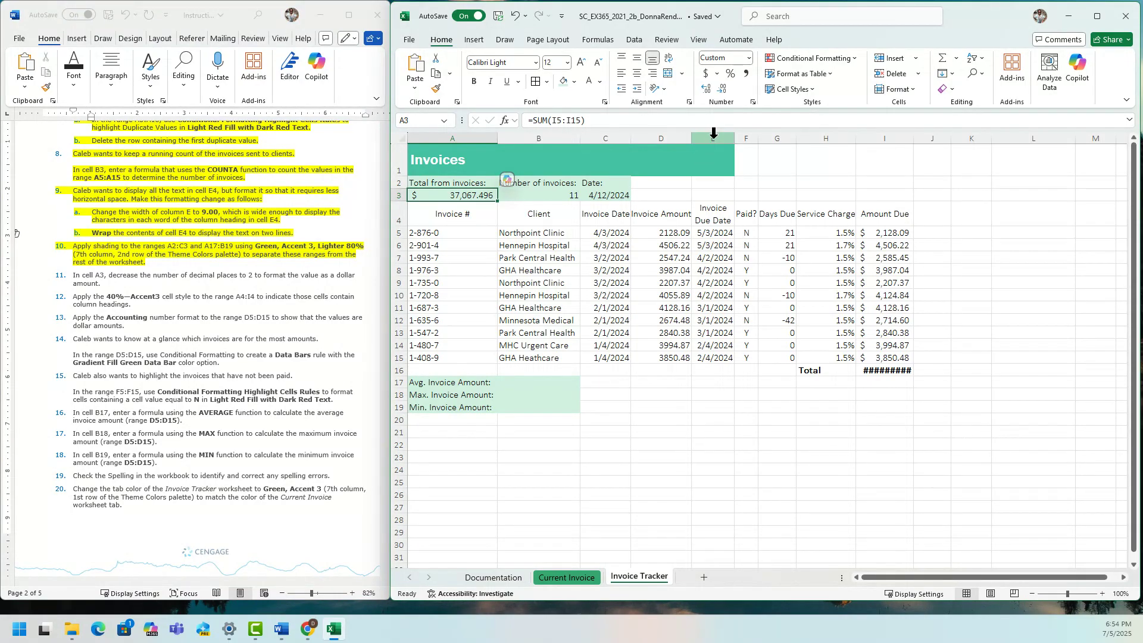
{"action": "left_click", "coordinate": [722, 90]}
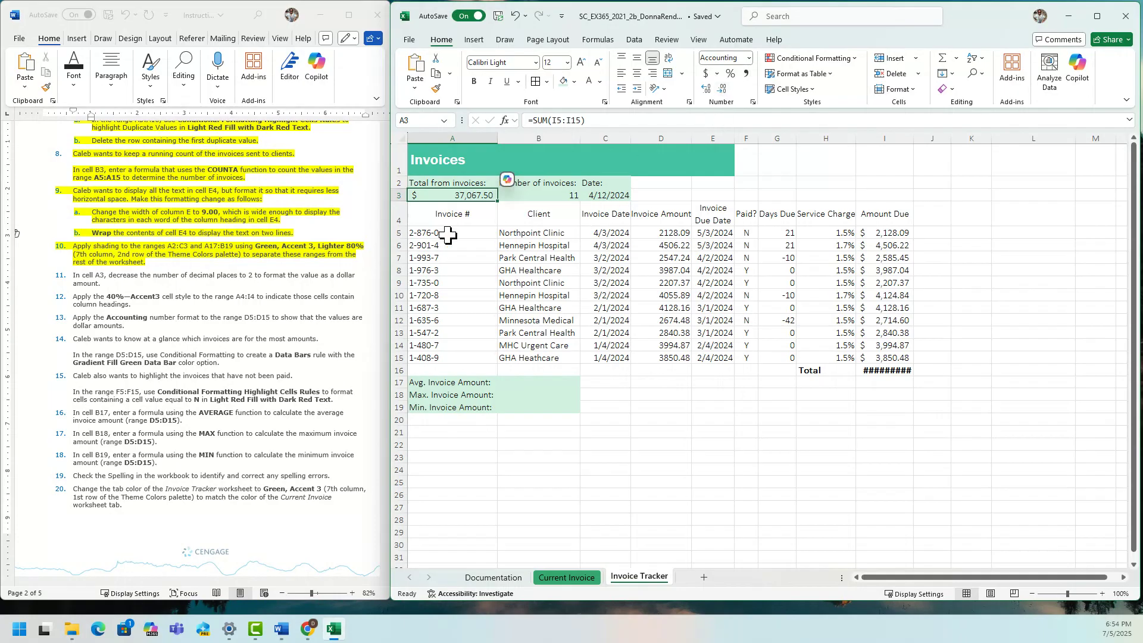
{"action": "left_click_drag", "start_coordinate": [104, 284], "coordinate": [66, 279]}
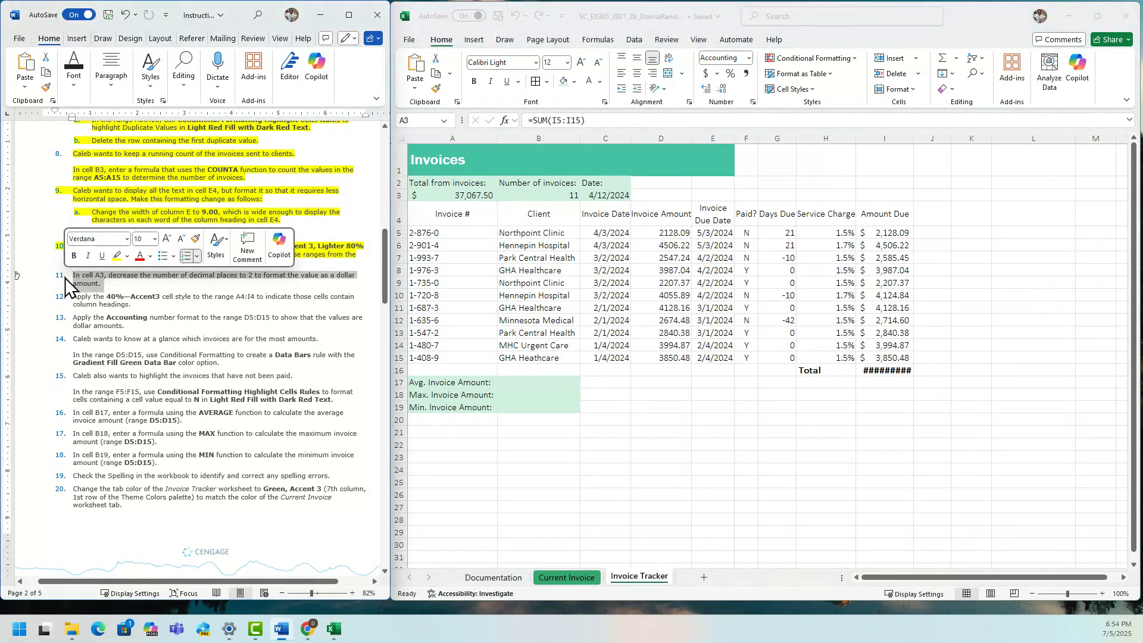
{"action": "left_click", "coordinate": [117, 256]}
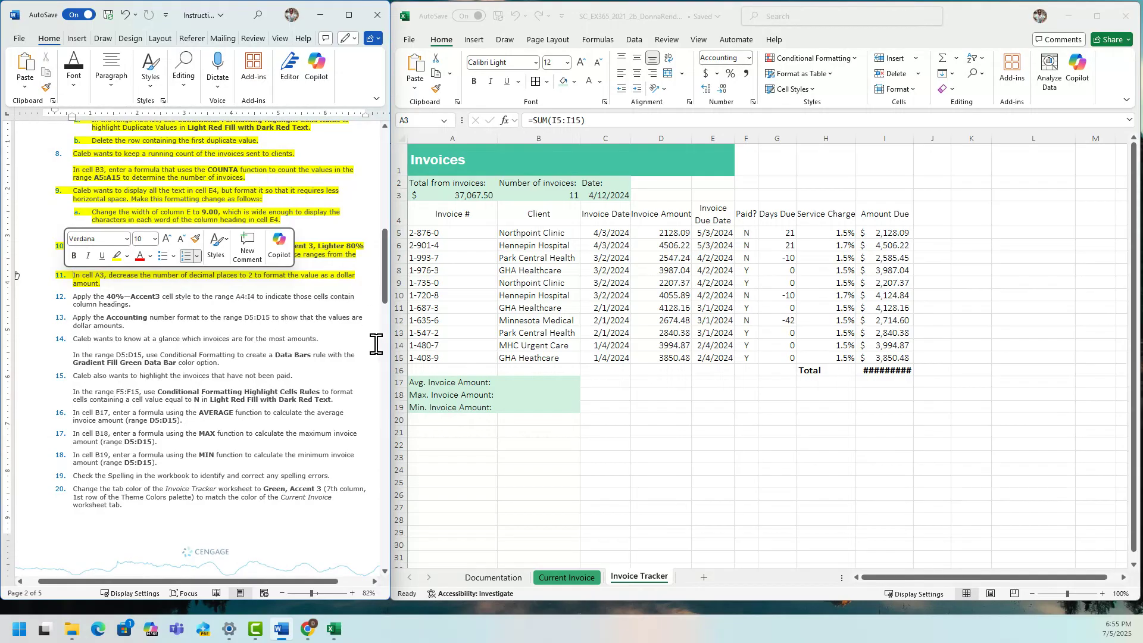
Step: Switch to Excel and apply the 40% - Accent3 cell style to the column headings in the range A4:I4
{"action": "left_click", "coordinate": [415, 122]}
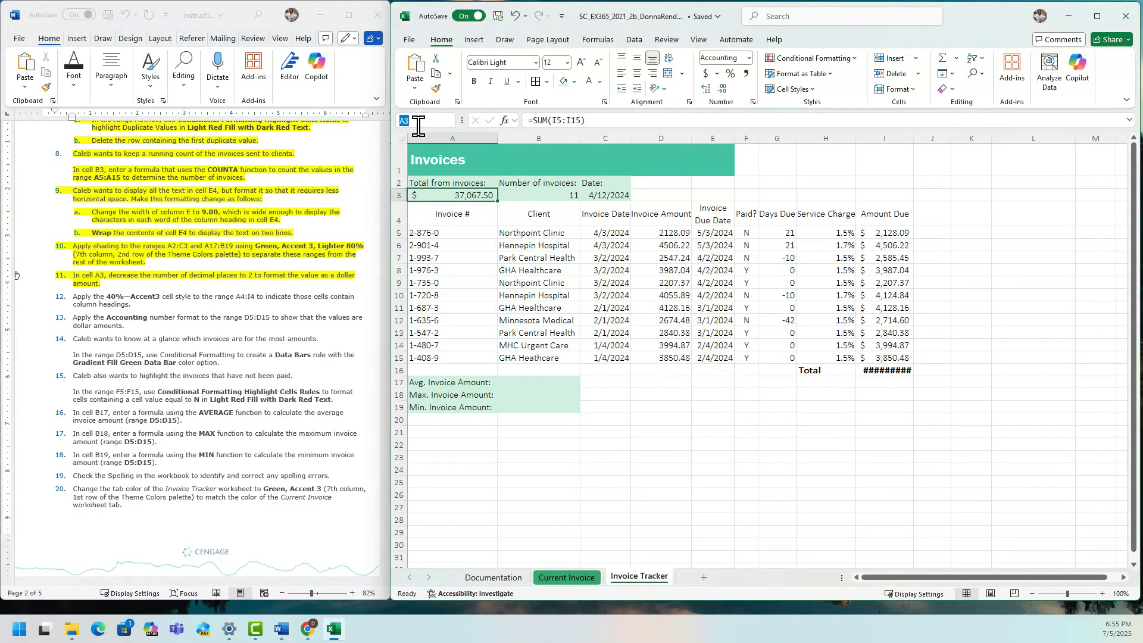
{"action": "type", "text": "a4:i4"}
{"action": "key", "text": "Return"}
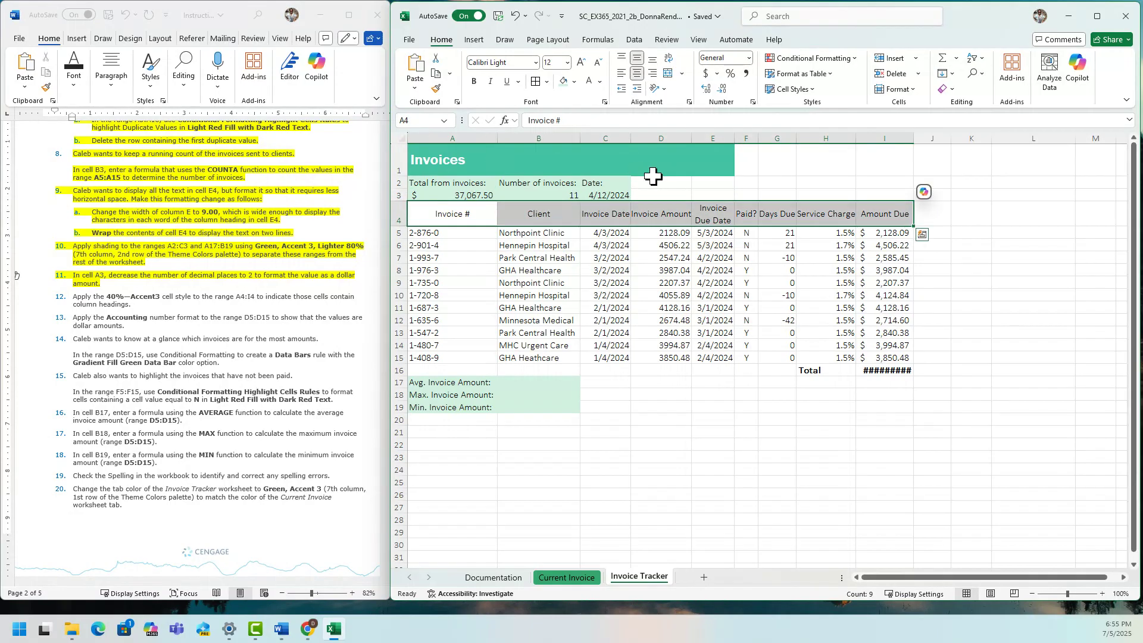
{"action": "left_click", "coordinate": [642, 518]}
{"action": "left_click_drag", "start_coordinate": [461, 222], "coordinate": [899, 220]}
{"action": "left_click", "coordinate": [811, 89]}
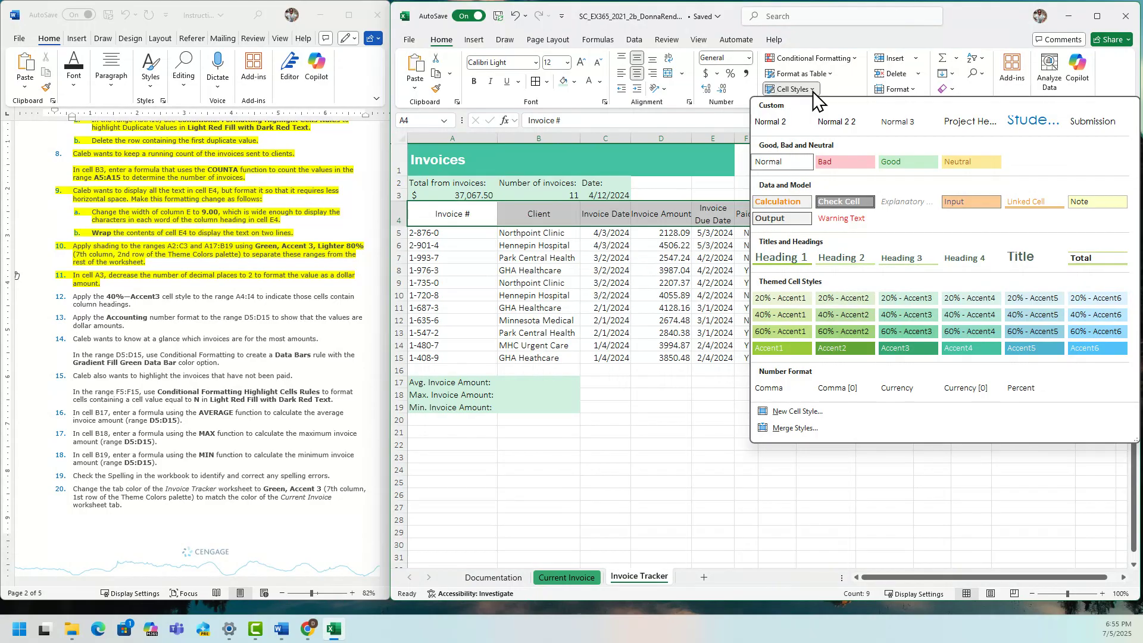
{"action": "left_click", "coordinate": [889, 314]}
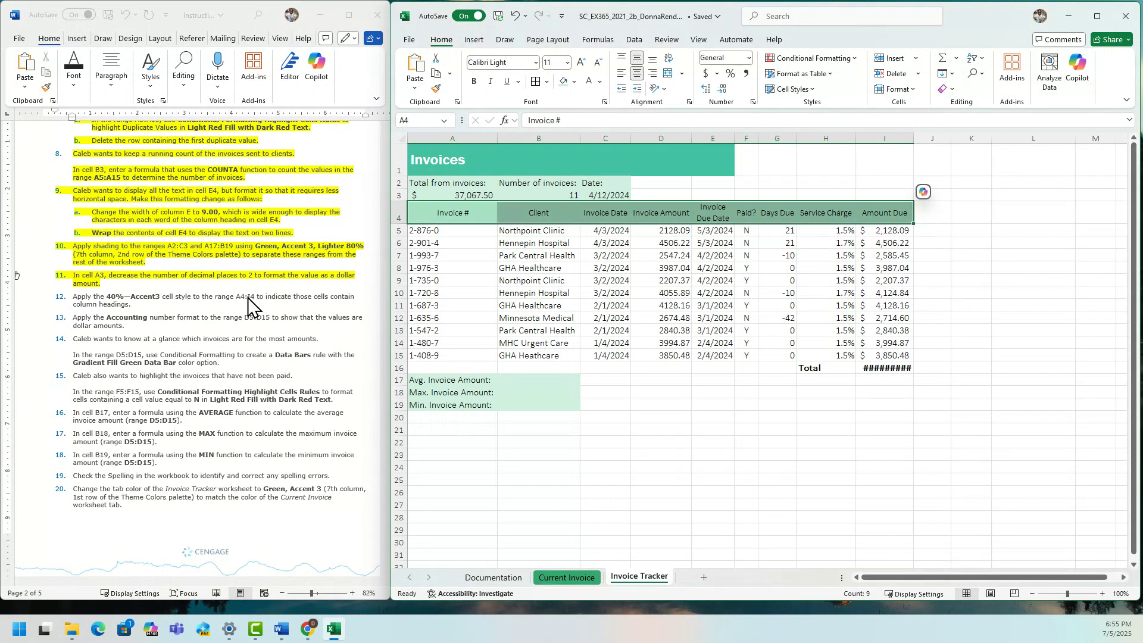
Step: Switch to the Word instructions and highlight steps 12 and 13 in yellow
{"action": "left_click", "coordinate": [142, 306]}
{"action": "left_click_drag", "start_coordinate": [134, 305], "coordinate": [71, 297]}
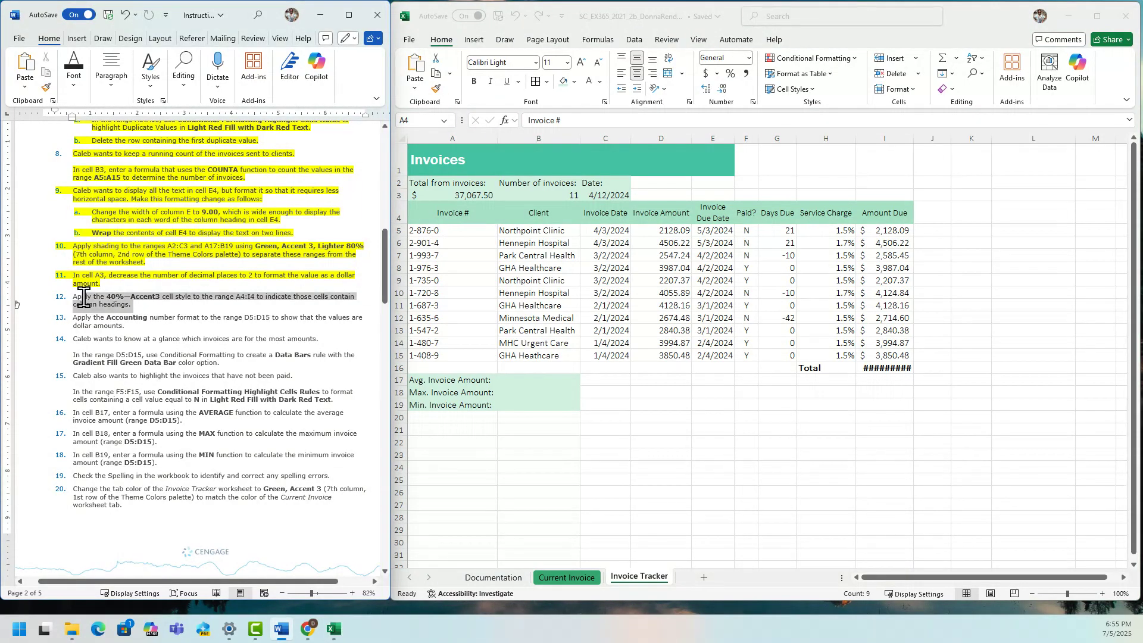
{"action": "left_click", "coordinate": [126, 274]}
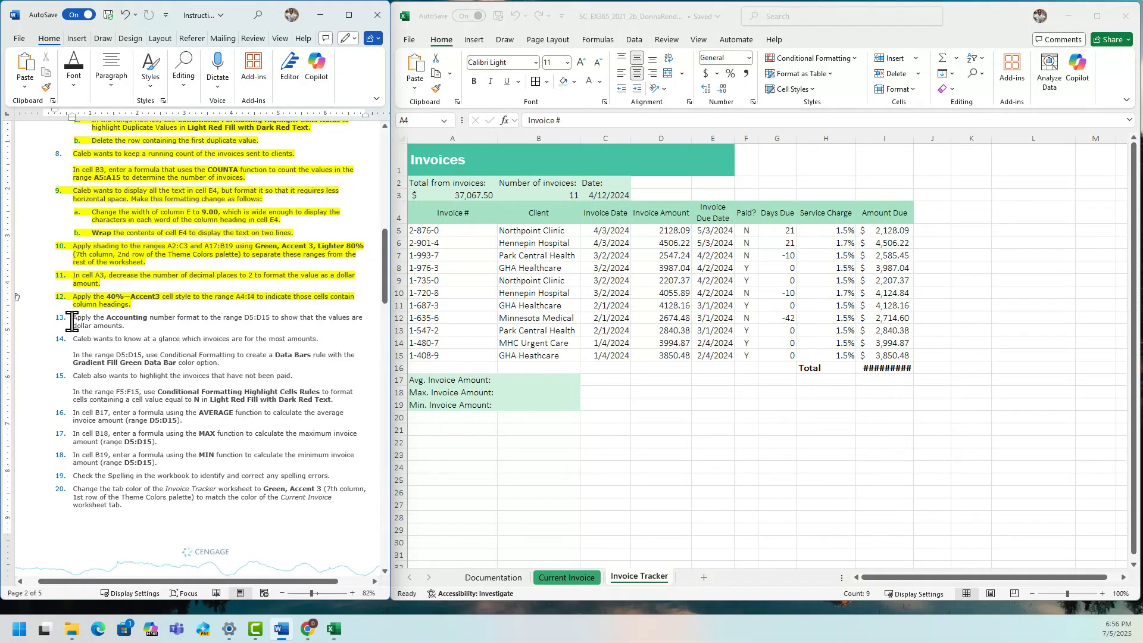
{"action": "left_click_drag", "start_coordinate": [76, 323], "coordinate": [128, 326]}
{"action": "left_click", "coordinate": [87, 317]}
{"action": "left_click", "coordinate": [191, 304]}
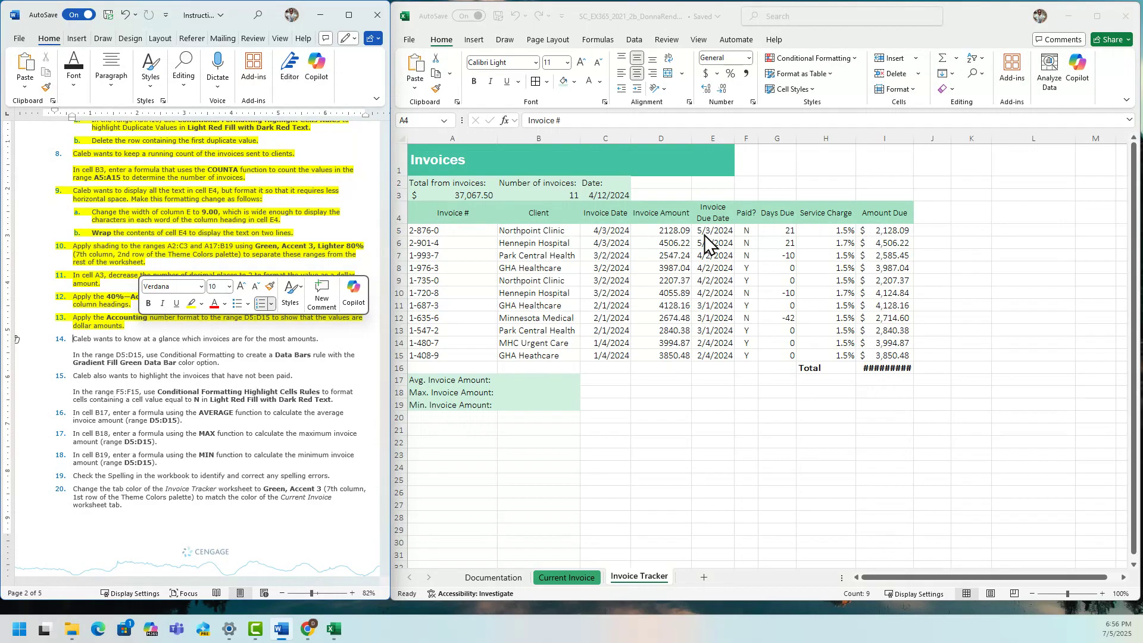
Step: Switch to Excel and apply the Accounting number format with 2 decimal places and the $ symbol to the range D5:D15
{"action": "left_click", "coordinate": [670, 230]}
{"action": "left_click_drag", "start_coordinate": [667, 230], "coordinate": [667, 356]}
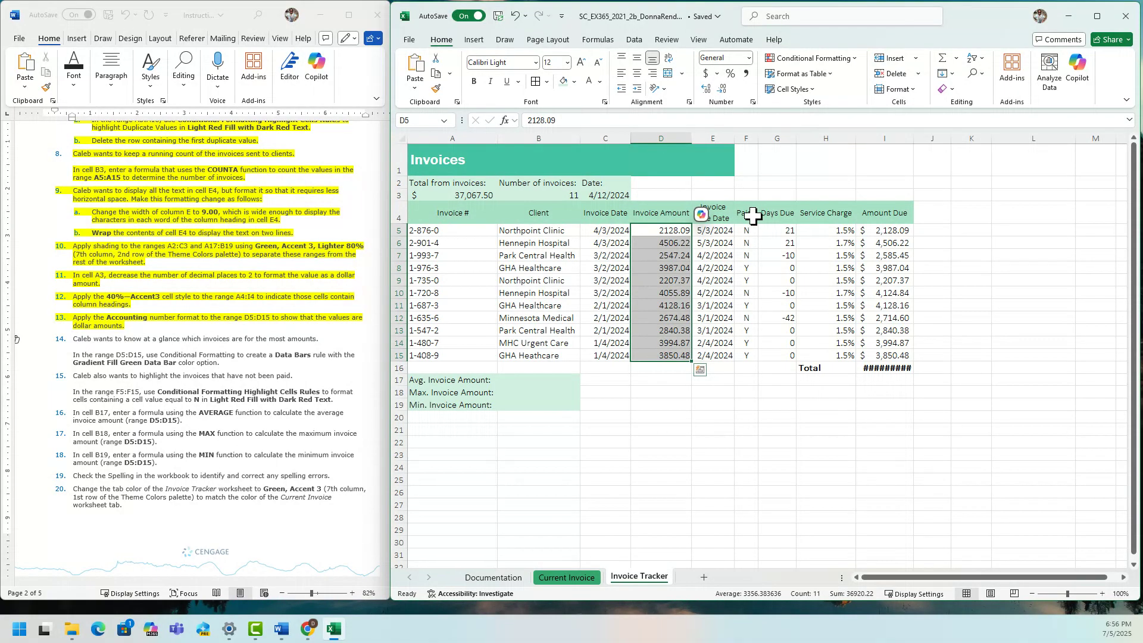
{"action": "left_click", "coordinate": [423, 121]}
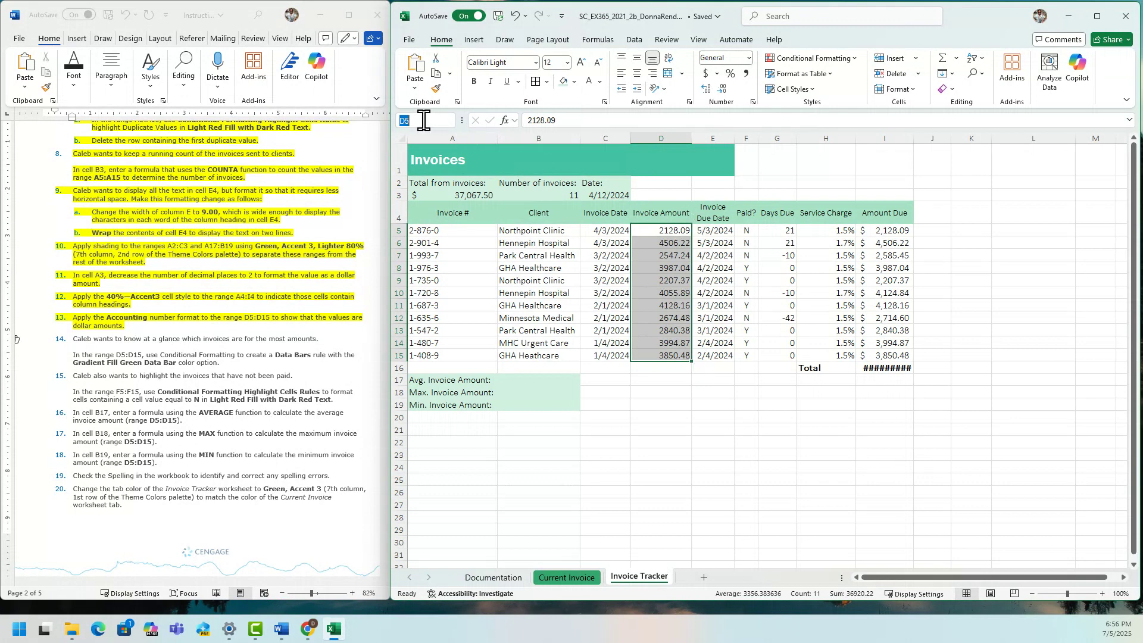
{"action": "type", "text": "d5:d15"}
{"action": "key", "text": "Return"}
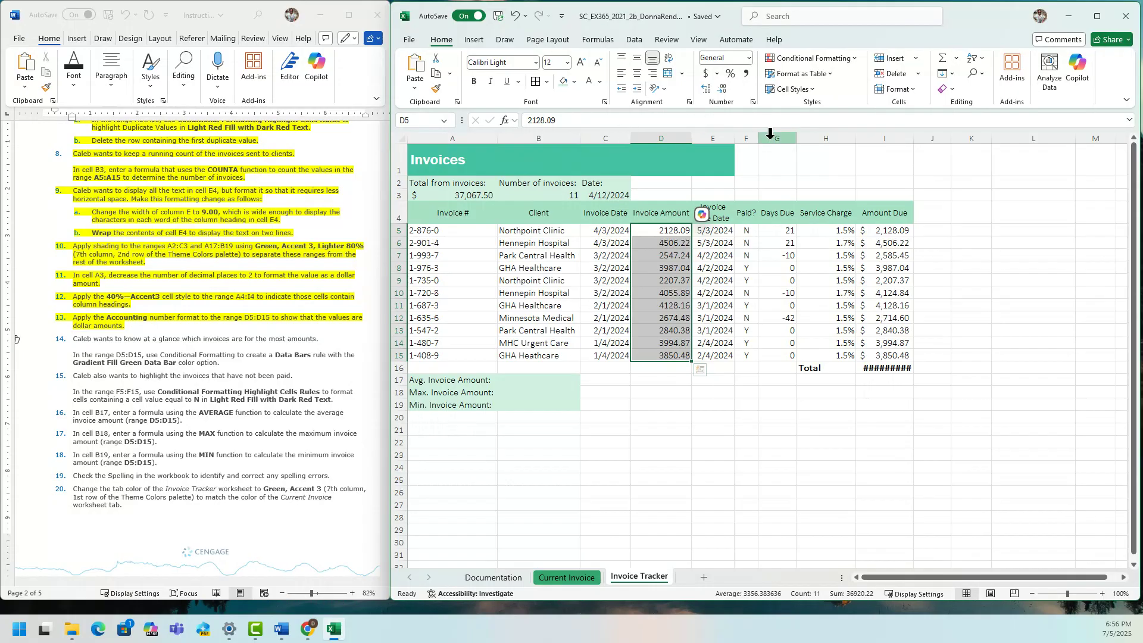
{"action": "left_click", "coordinate": [753, 102]}
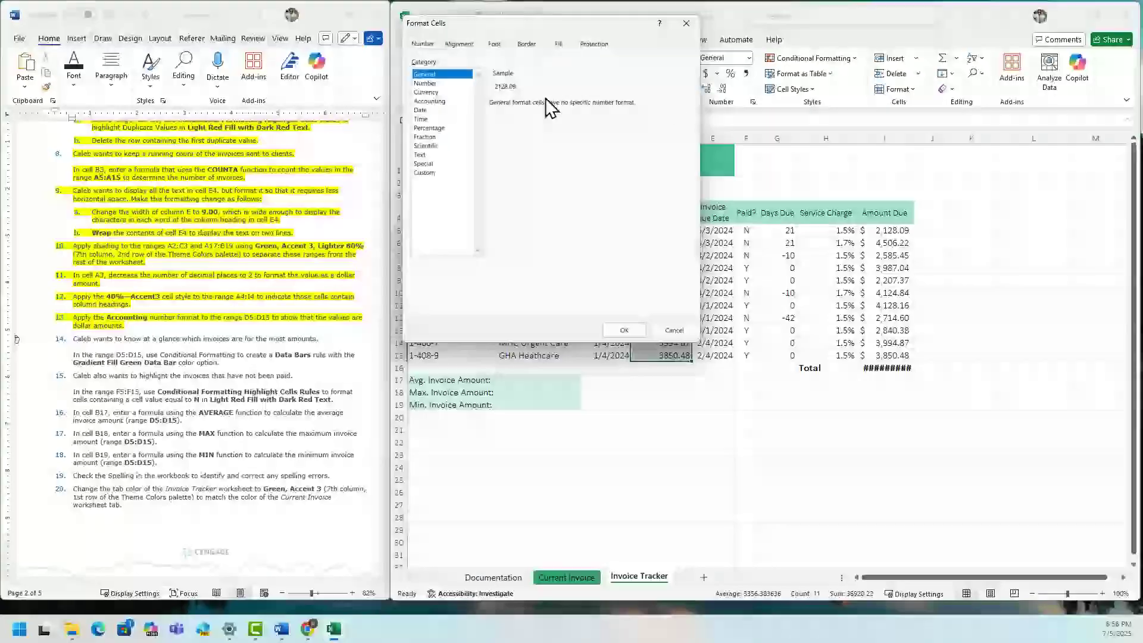
{"action": "left_click", "coordinate": [444, 101]}
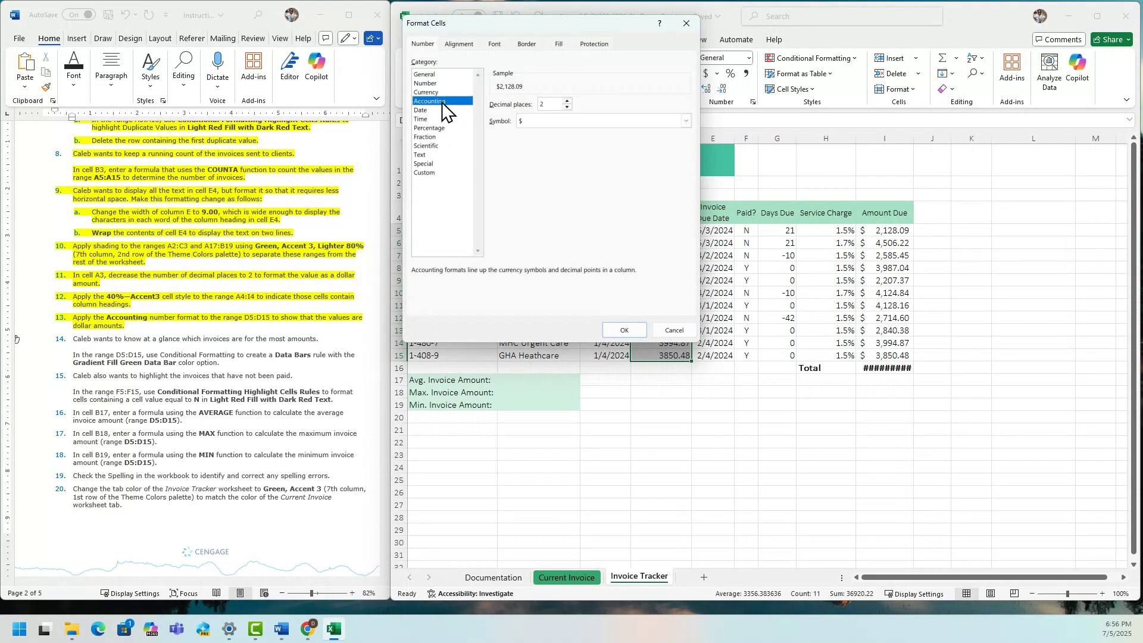
{"action": "left_click", "coordinate": [625, 330]}
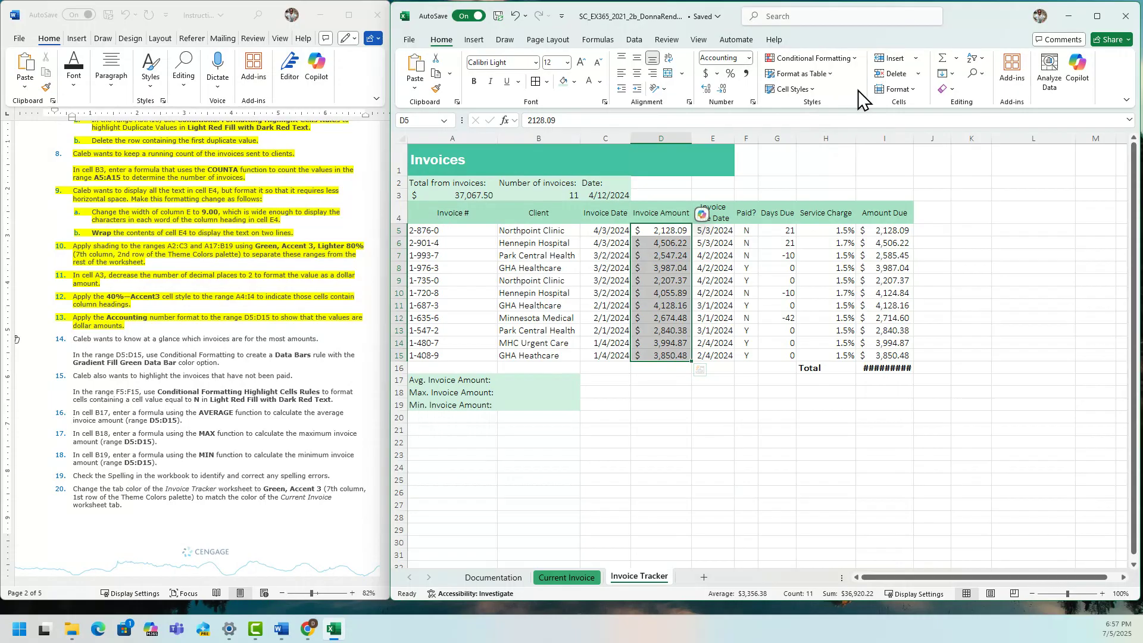
Step: Add a Data Bars conditional formatting rule with the Gradient Fill Green Data Bar option to the range D5:D15
{"action": "left_click", "coordinate": [854, 59]}
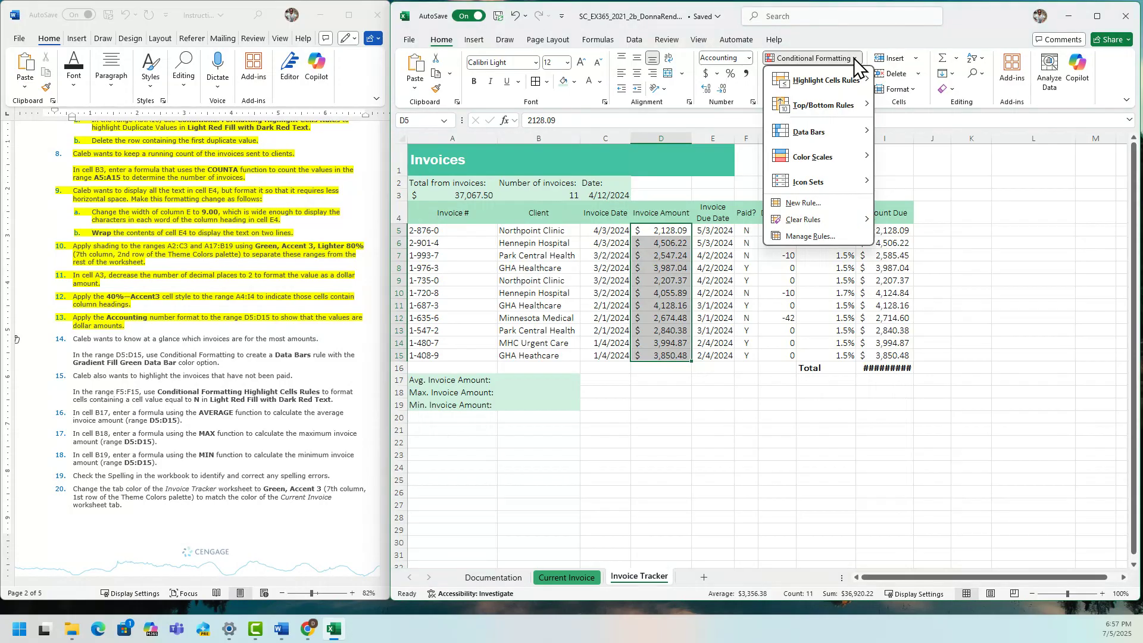
{"action": "mouse_move", "coordinate": [831, 135]}
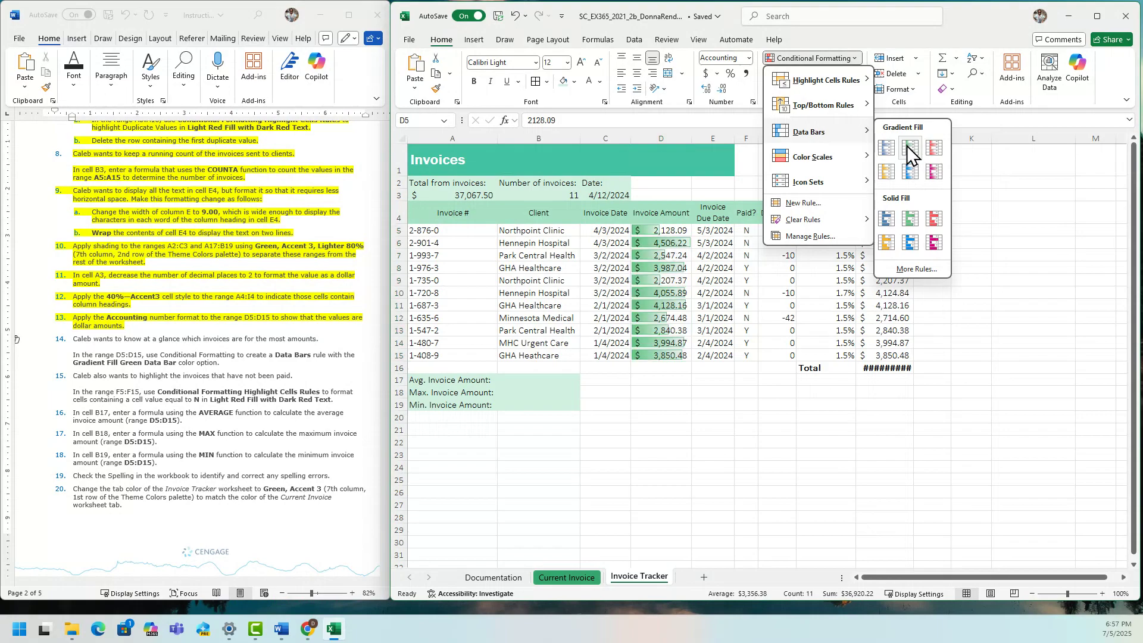
{"action": "left_click", "coordinate": [909, 144]}
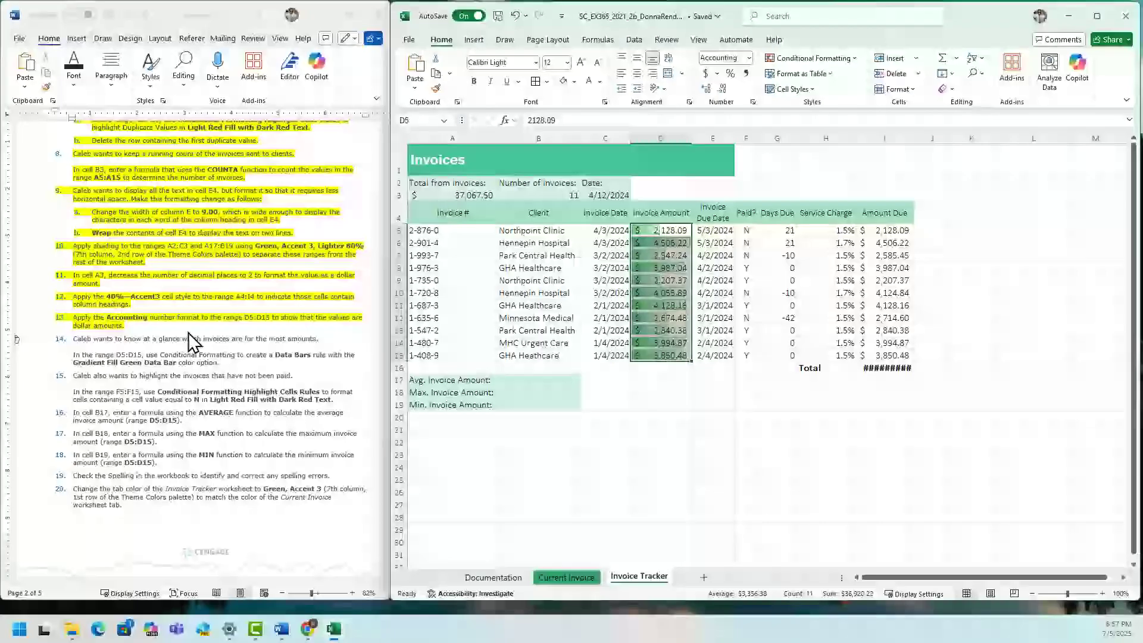
Step: Switch to the Word instructions and highlight both paragraphs of step 14, about data bars, in yellow
{"action": "left_click", "coordinate": [219, 362]}
{"action": "left_click_drag", "start_coordinate": [224, 363], "coordinate": [73, 339]}
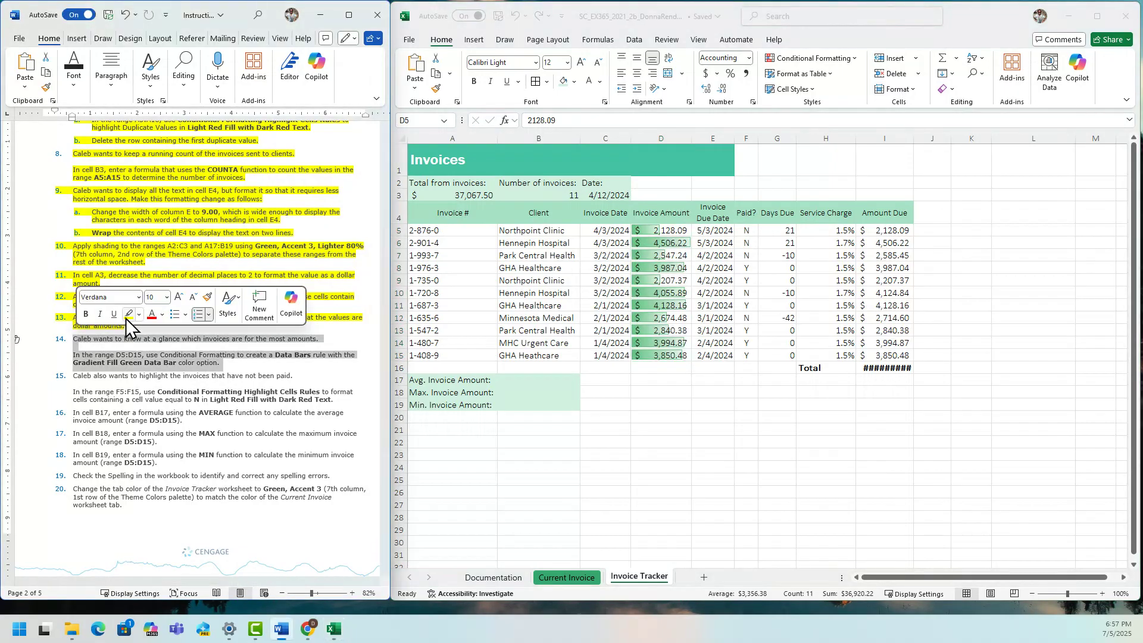
{"action": "left_click", "coordinate": [128, 314]}
Step: Switch to Excel and add an Equal To highlight rule to F5:F15, formatting cells equal to N with Light Red Fill with Dark Red Text
{"action": "left_click_drag", "start_coordinate": [384, 270], "coordinate": [379, 300]}
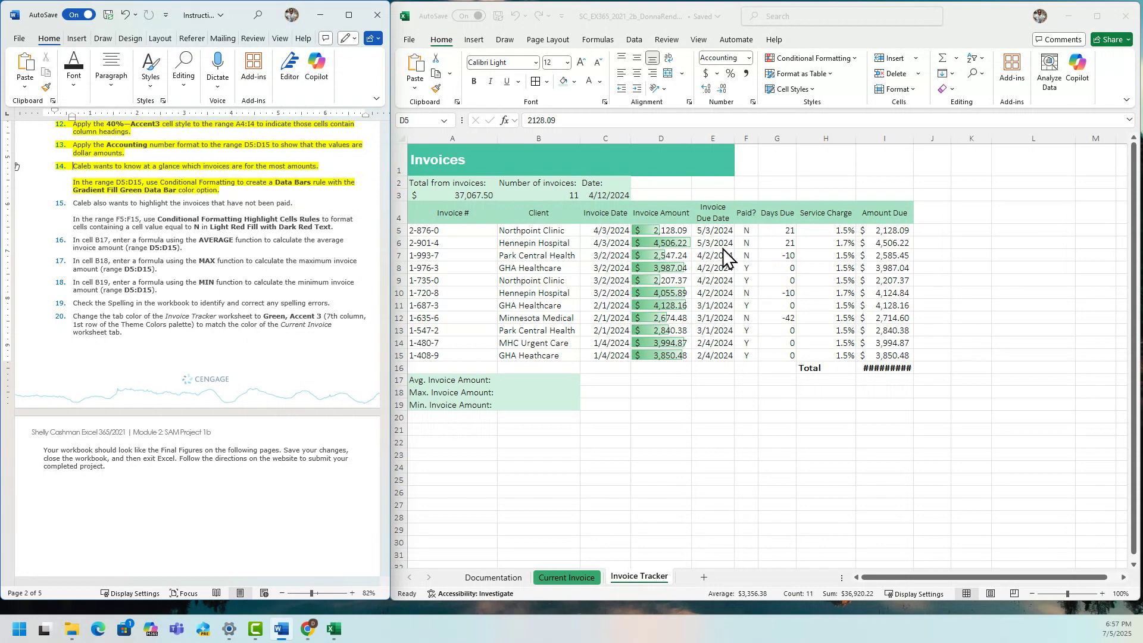
{"action": "left_click", "coordinate": [747, 236]}
{"action": "left_click_drag", "start_coordinate": [746, 230], "coordinate": [743, 356]}
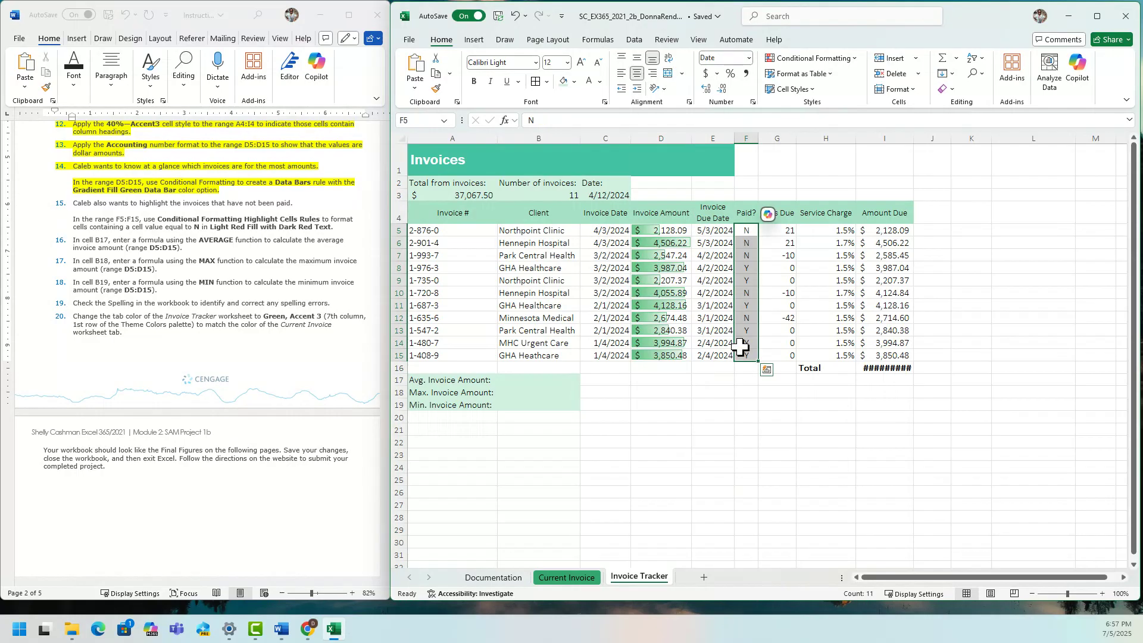
{"action": "left_click", "coordinate": [856, 57]}
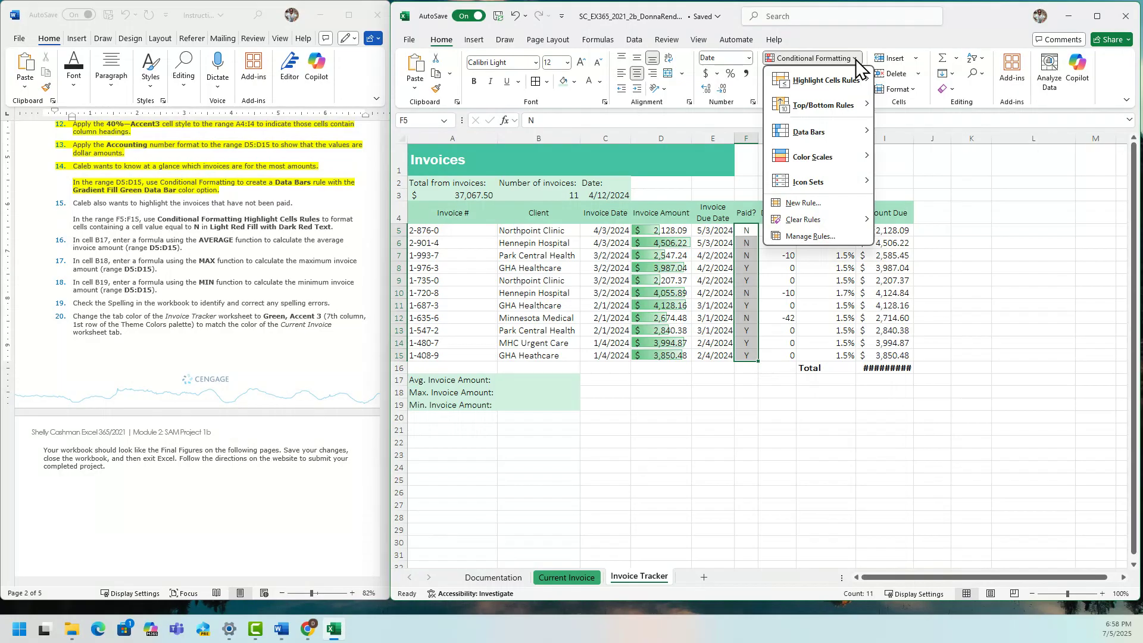
{"action": "mouse_move", "coordinate": [849, 86]}
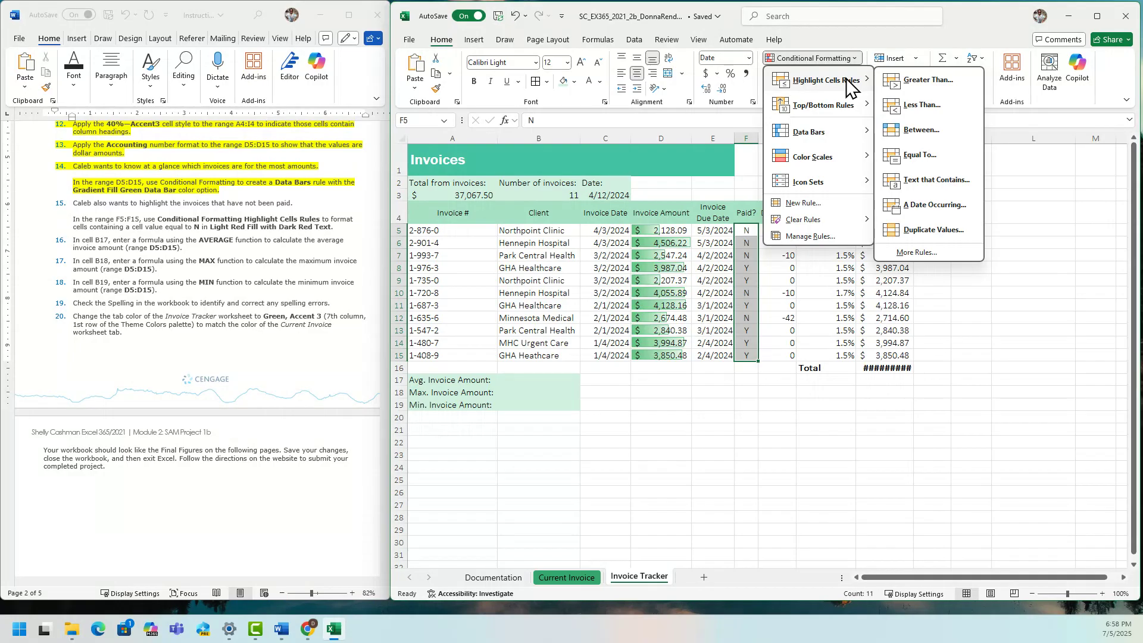
{"action": "left_click", "coordinate": [931, 156]}
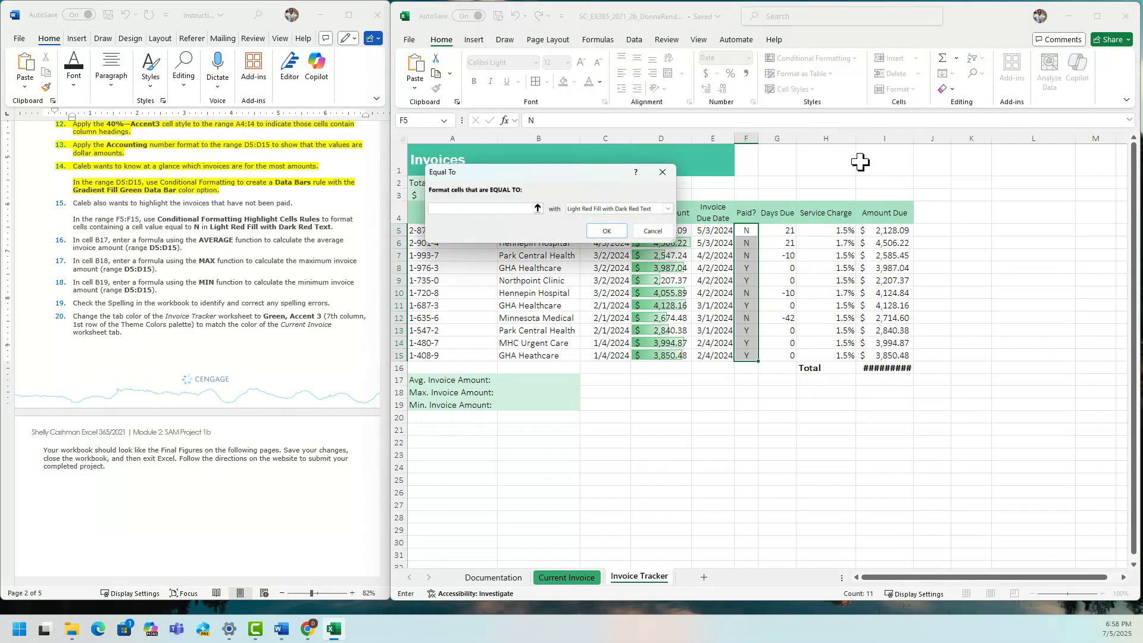
{"action": "left_click_drag", "start_coordinate": [577, 173], "coordinate": [944, 122]}
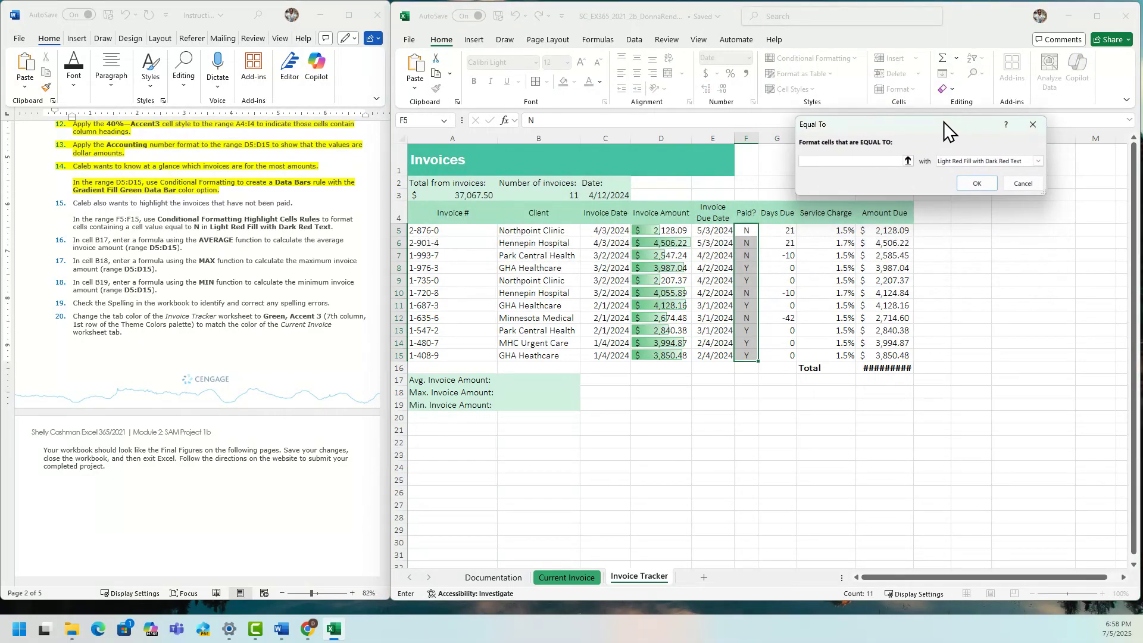
{"action": "key", "text": "Tab"}
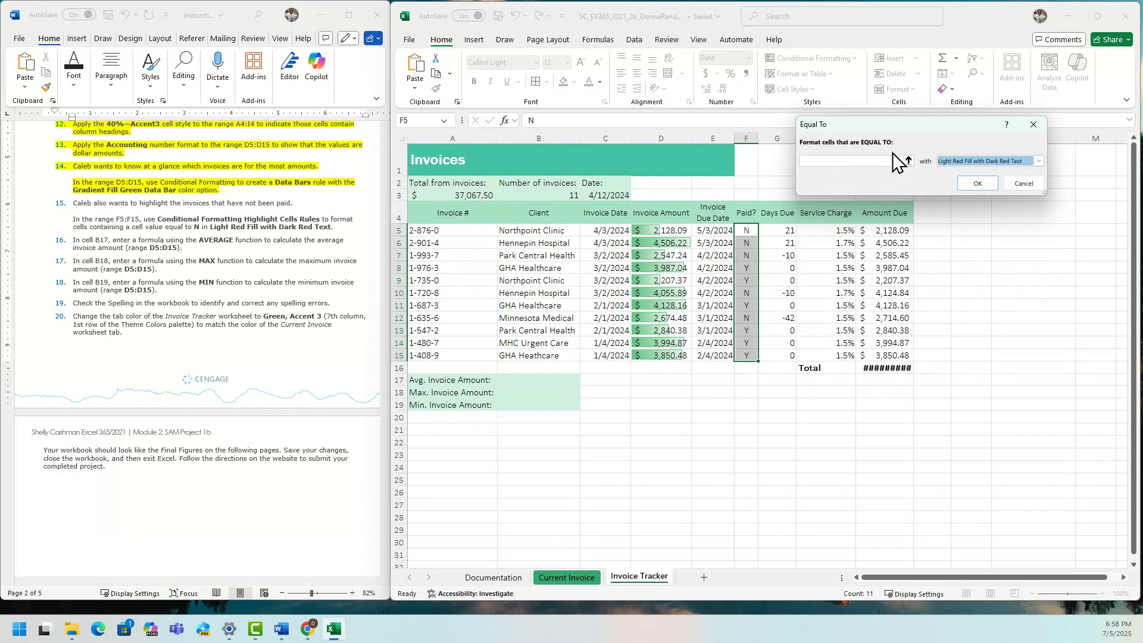
{"action": "left_click", "coordinate": [869, 162]}
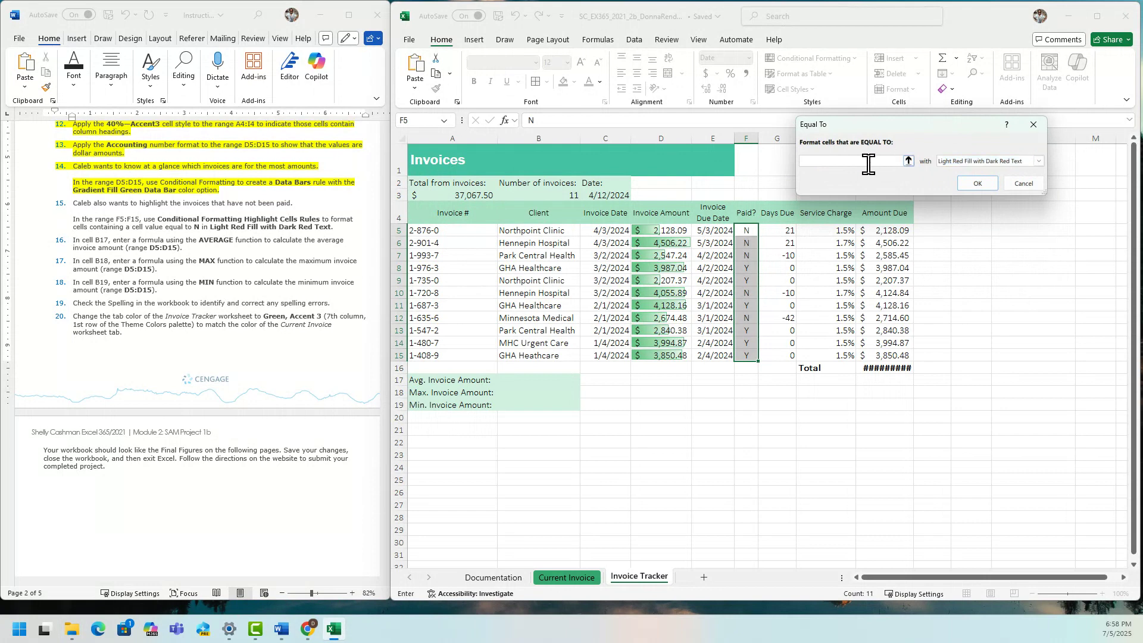
{"action": "type", "text": "n"}
{"action": "key", "text": "BackSpace"}
{"action": "type", "text": "N"}
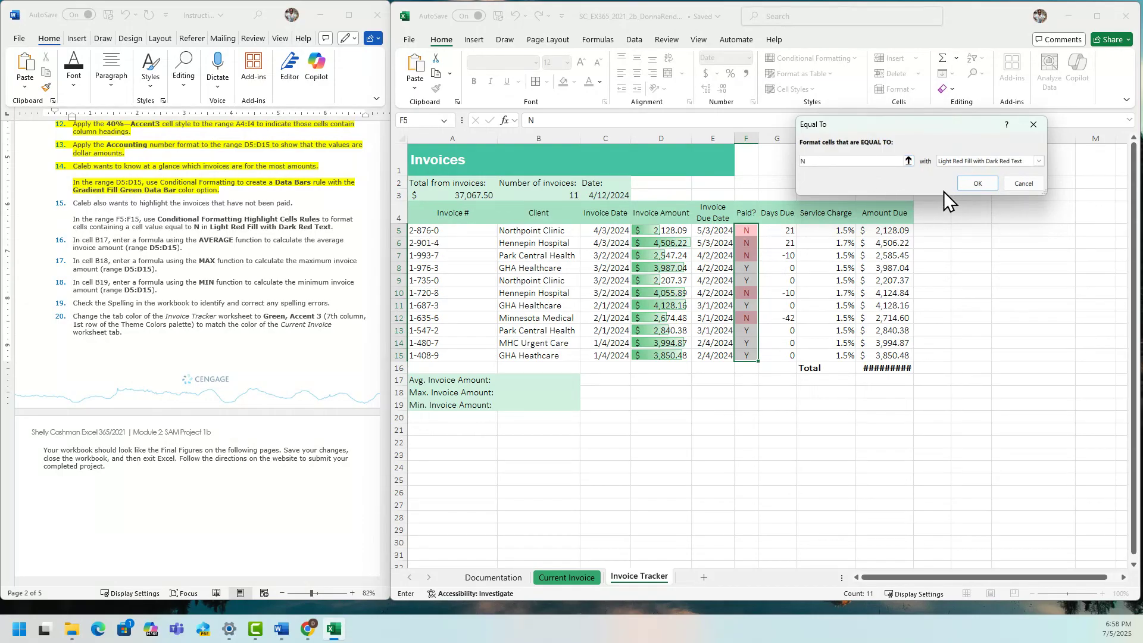
{"action": "left_click", "coordinate": [976, 183]}
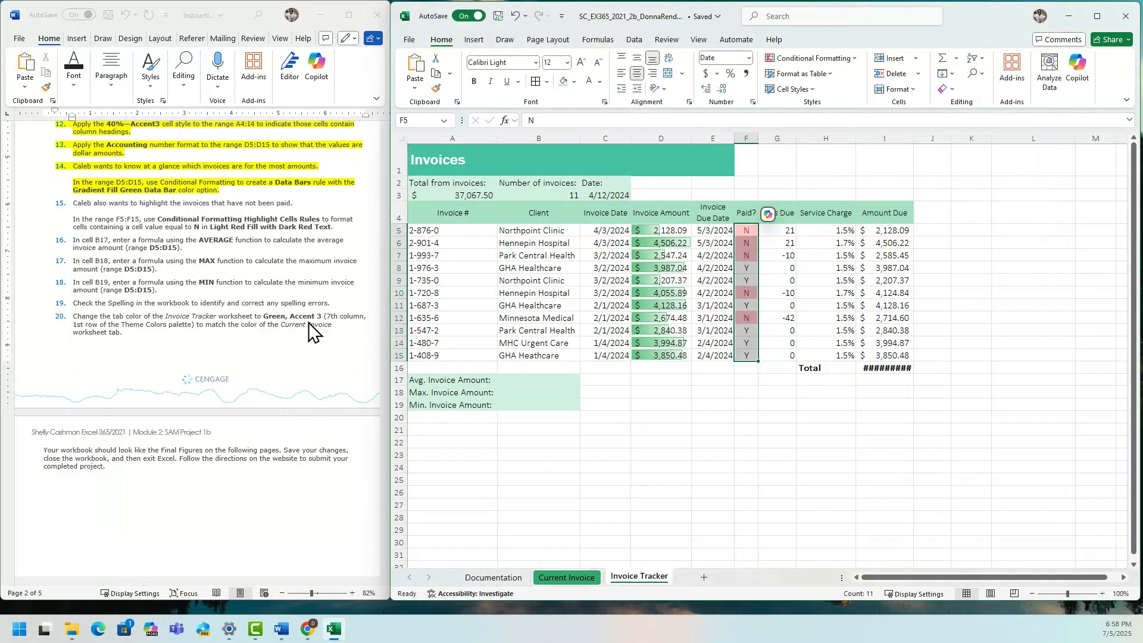
Step: Switch to the Word instructions and highlight both paragraphs of step 15, about unpaid invoices, in yellow
{"action": "left_click", "coordinate": [191, 227]}
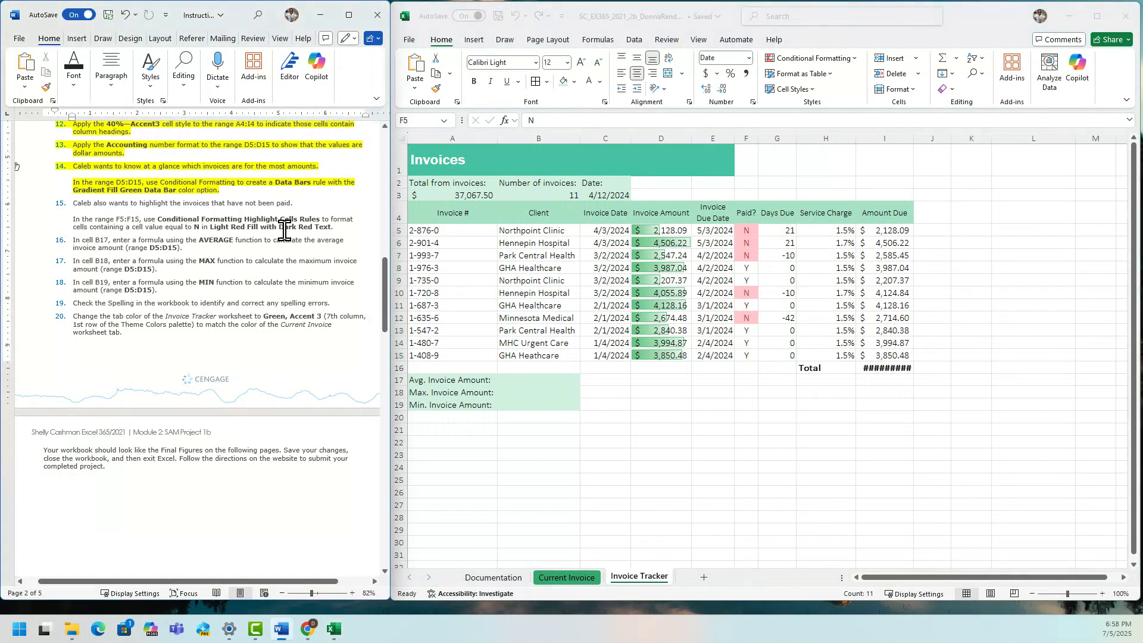
{"action": "left_click_drag", "start_coordinate": [335, 228], "coordinate": [51, 214]}
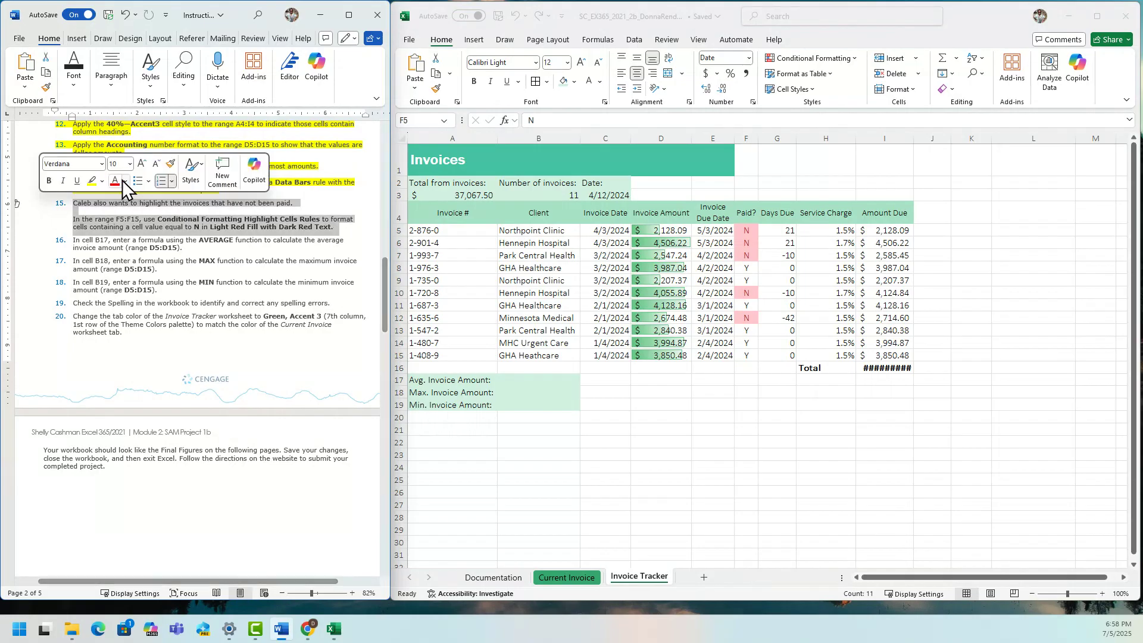
{"action": "left_click", "coordinate": [92, 181]}
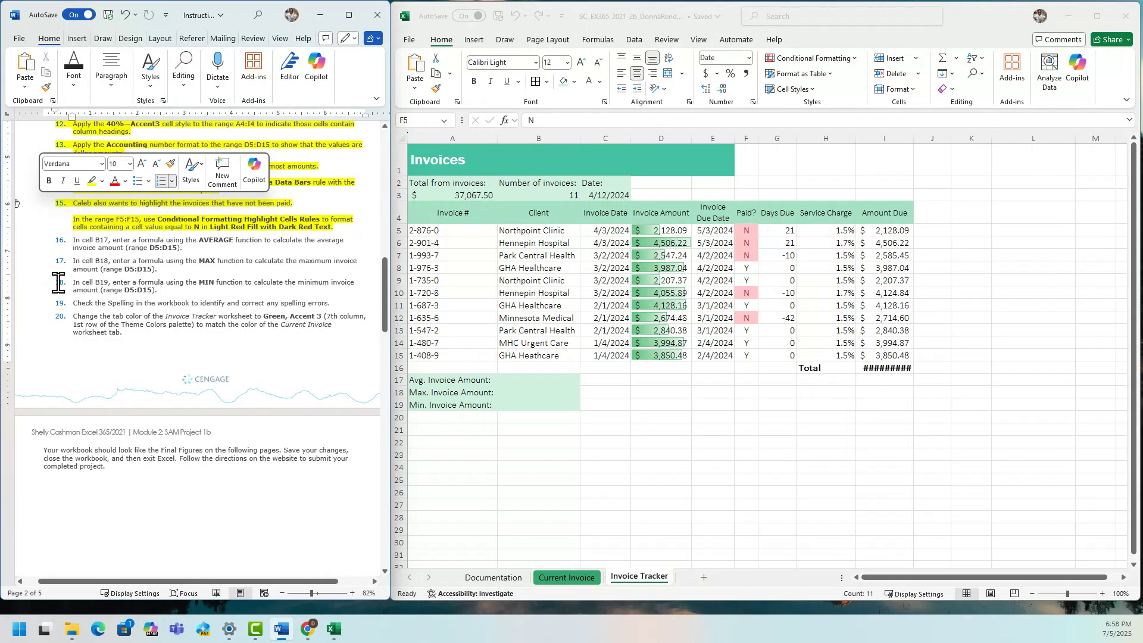
Step: Highlight steps 16, 17 and 18, covering the AVERAGE, MAX and MIN formulas, in yellow
{"action": "left_click_drag", "start_coordinate": [59, 240], "coordinate": [85, 259]}
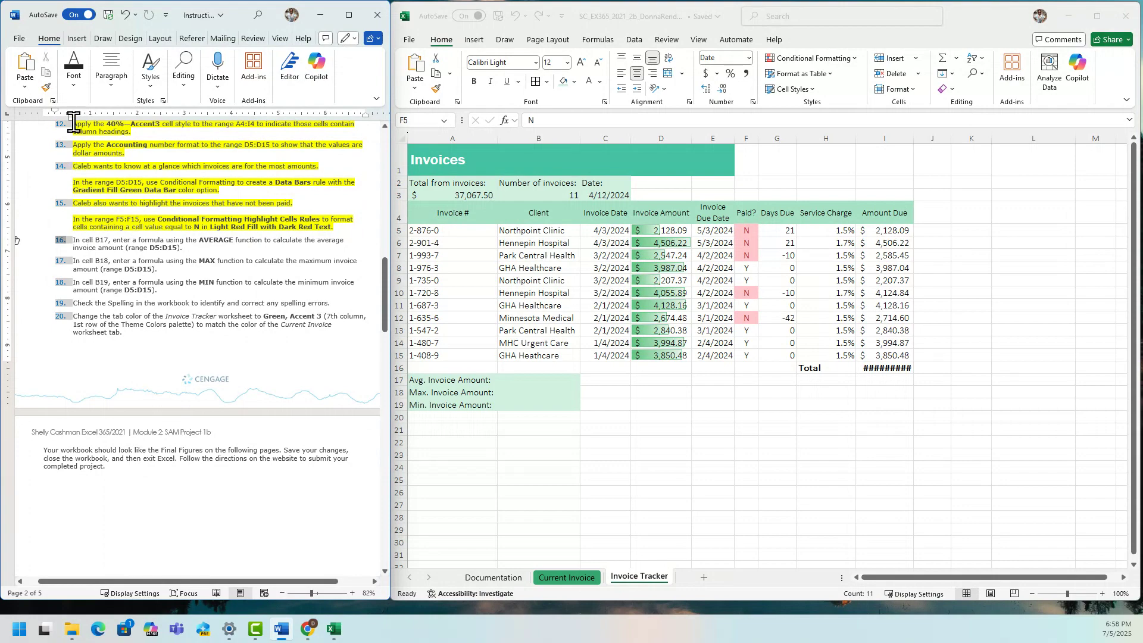
{"action": "left_click", "coordinate": [127, 17]}
{"action": "left_click", "coordinate": [131, 295]}
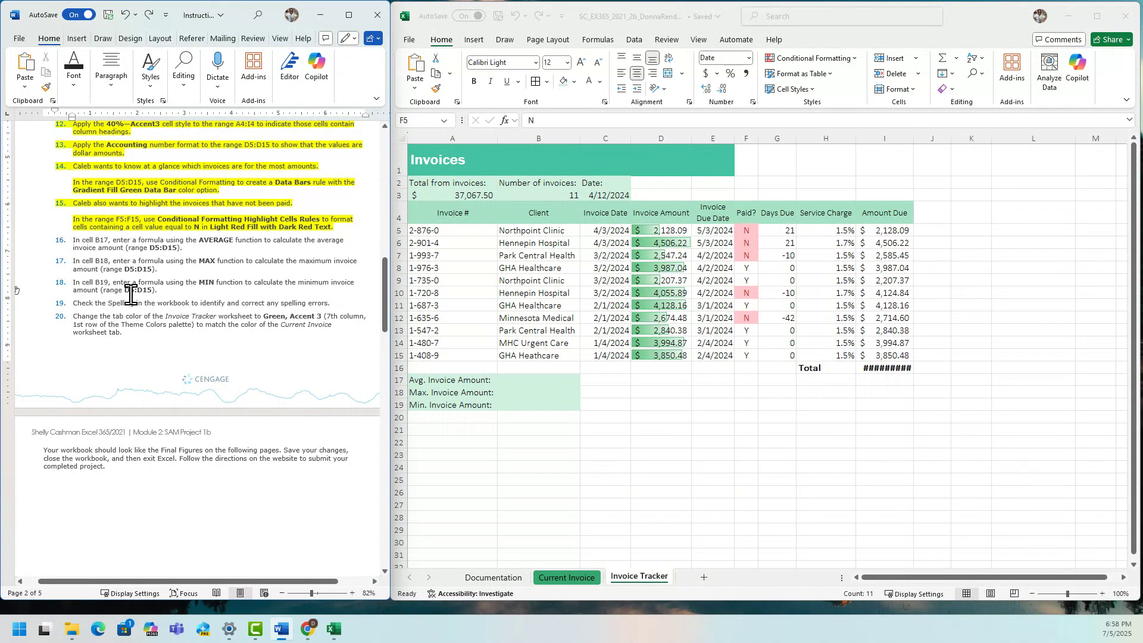
{"action": "left_click_drag", "start_coordinate": [159, 291], "coordinate": [69, 240]}
{"action": "left_click", "coordinate": [114, 219]}
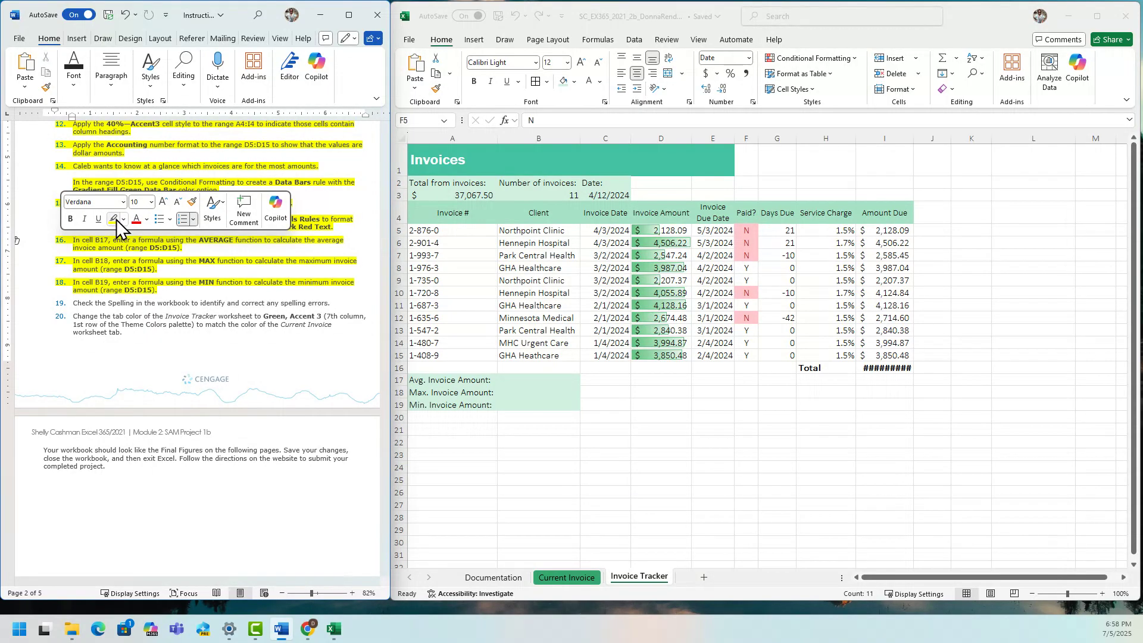
Step: Switch to Excel and insert the AVERAGE function in cell B17 with the range D5:D15 as its argument
{"action": "left_click", "coordinate": [521, 385]}
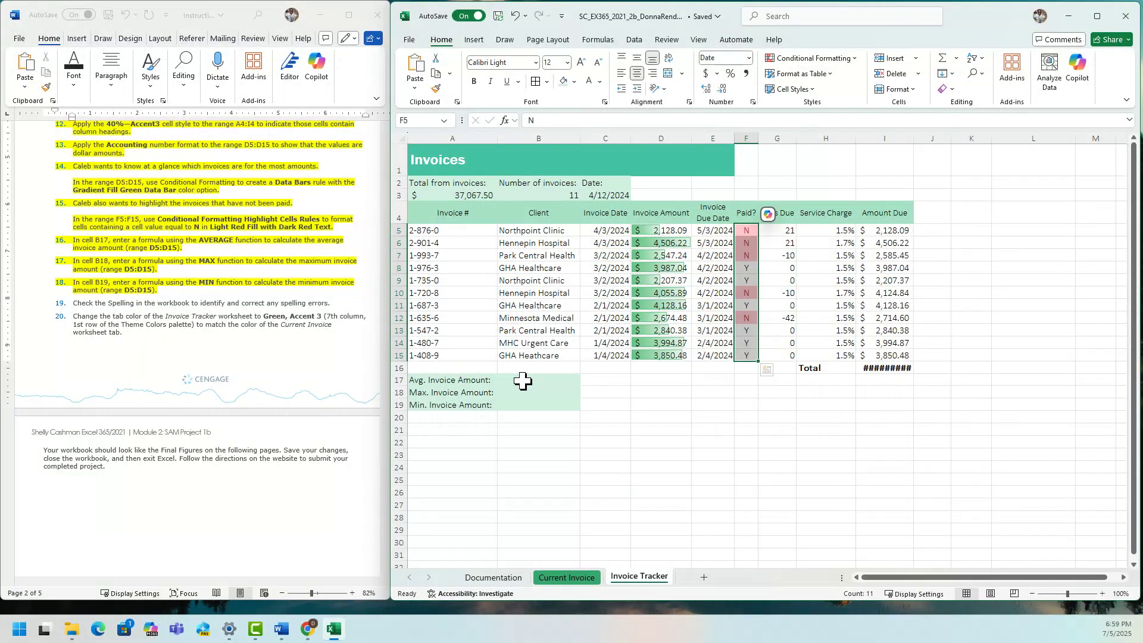
{"action": "left_click", "coordinate": [523, 381]}
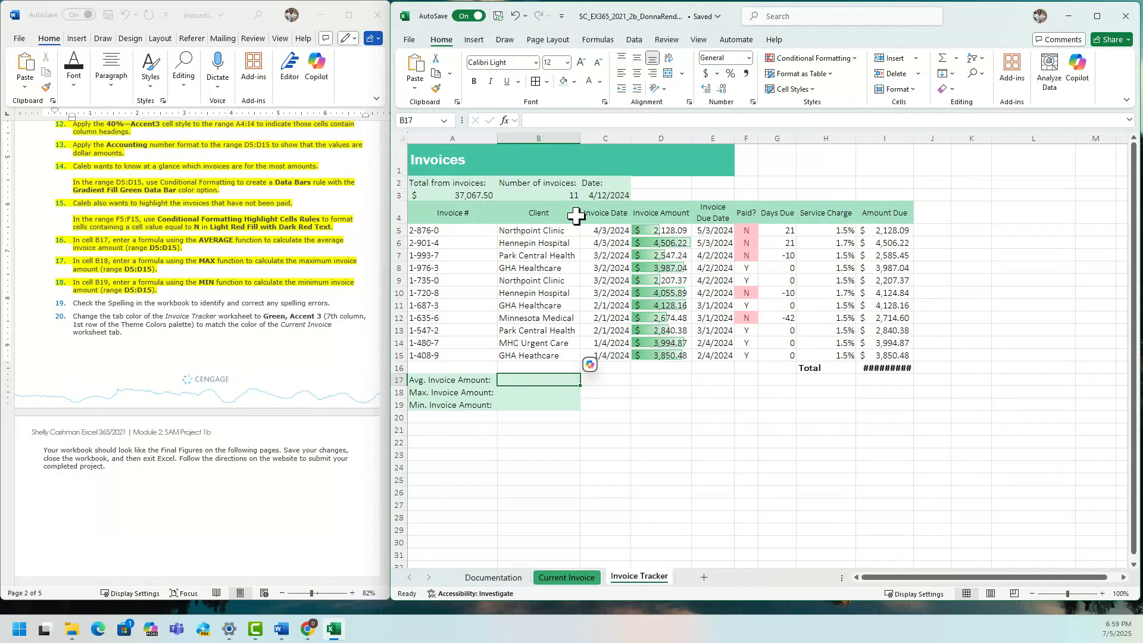
{"action": "left_click", "coordinate": [506, 122]}
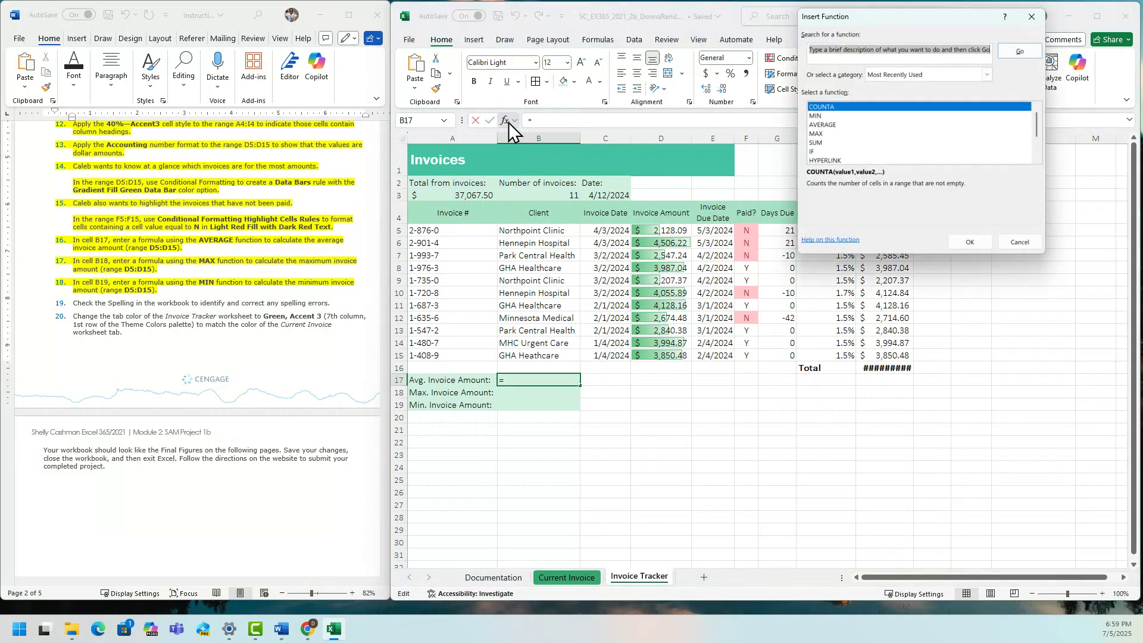
{"action": "left_click", "coordinate": [833, 125]}
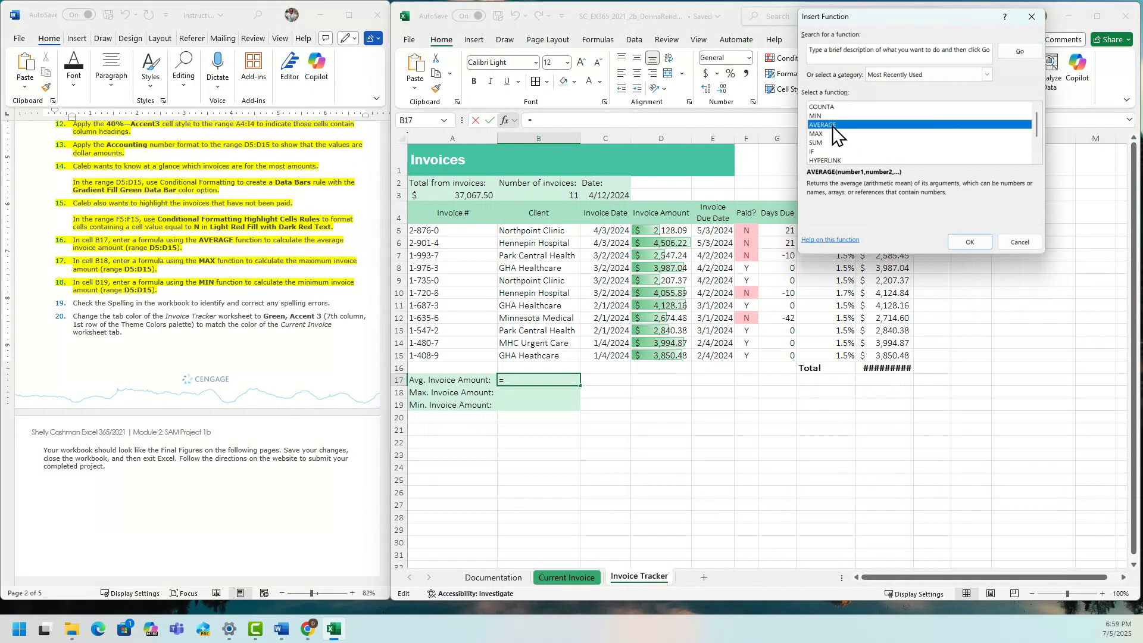
{"action": "left_click", "coordinate": [959, 236]}
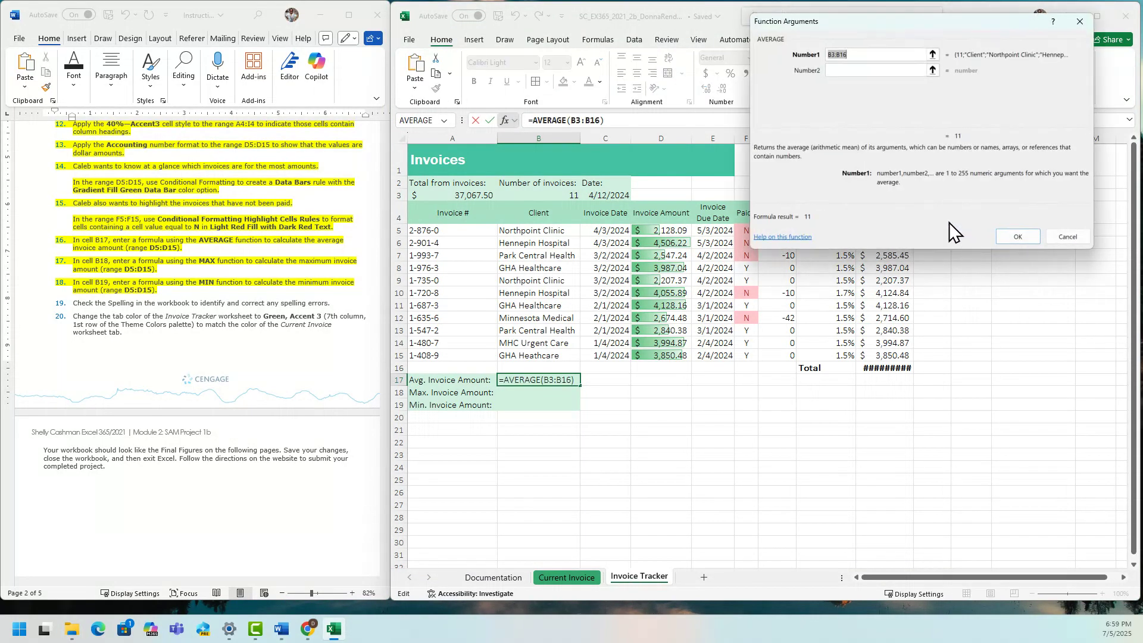
{"action": "left_click_drag", "start_coordinate": [900, 27], "coordinate": [950, 71]}
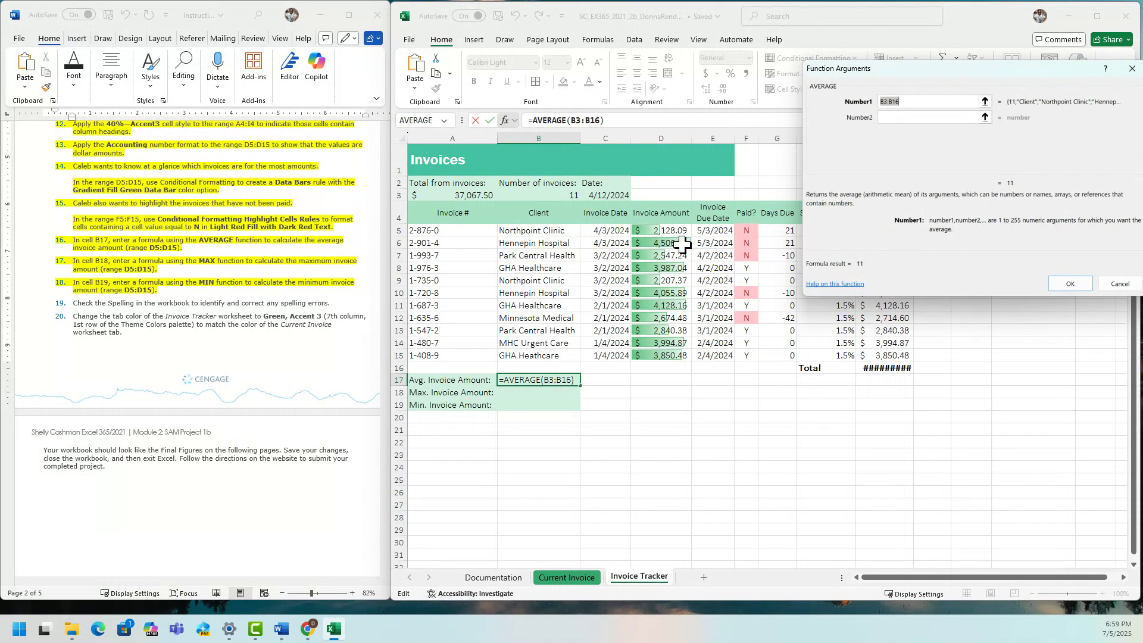
{"action": "left_click_drag", "start_coordinate": [667, 230], "coordinate": [664, 355]}
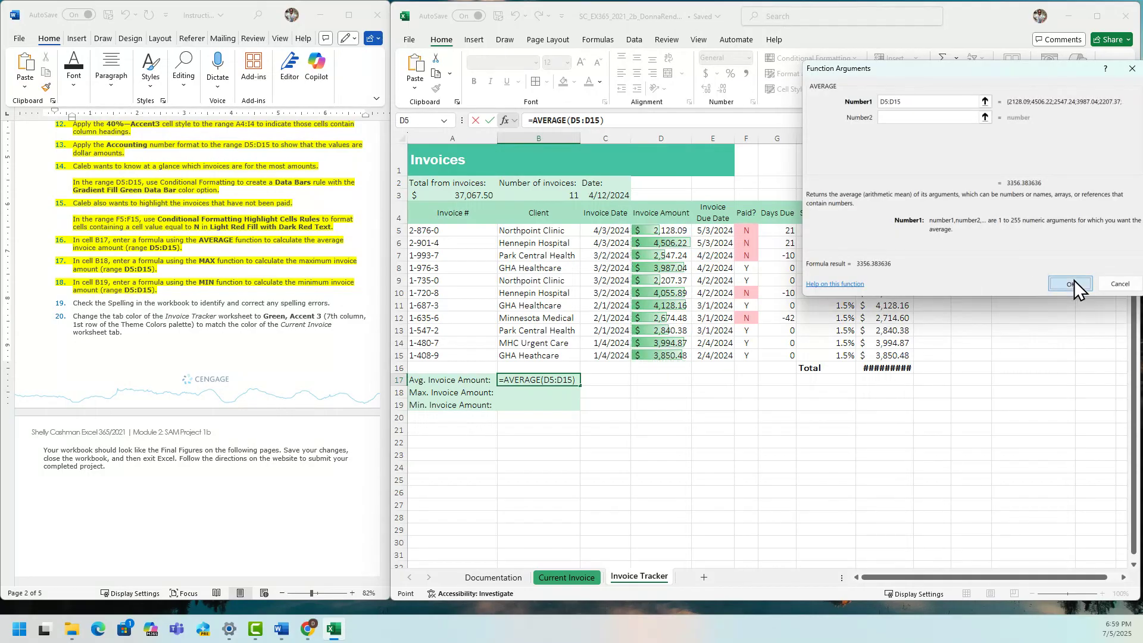
{"action": "left_click", "coordinate": [1069, 283]}
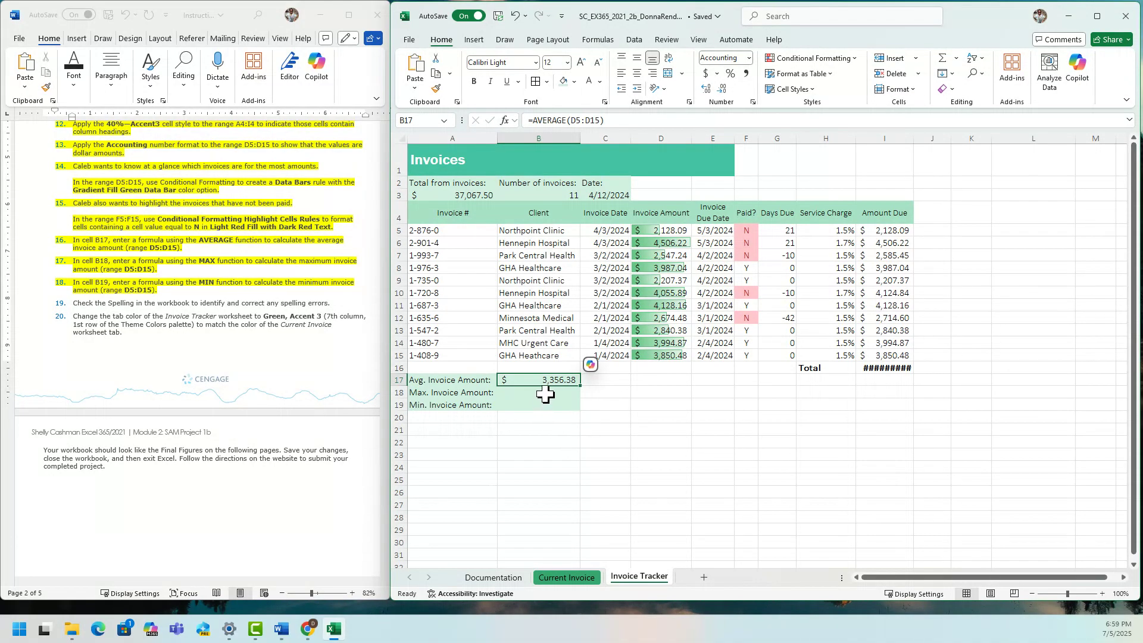
Step: Insert the MAX function in cell B18 to calculate the maximum invoice amount from the range D5:D15
{"action": "left_click", "coordinate": [545, 394]}
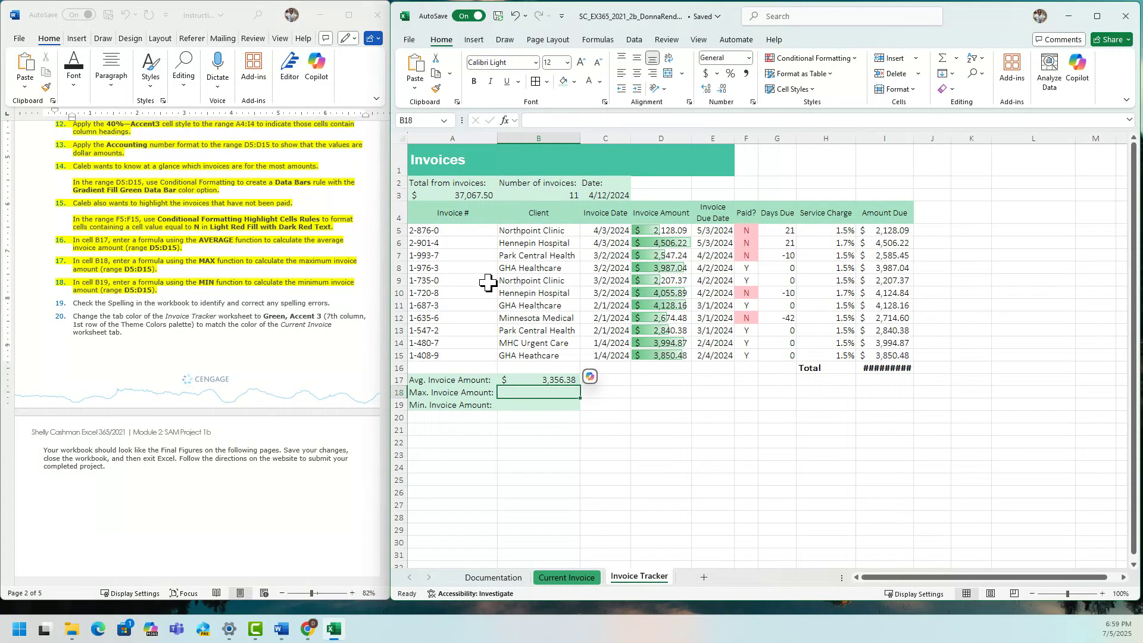
{"action": "left_click", "coordinate": [509, 121]}
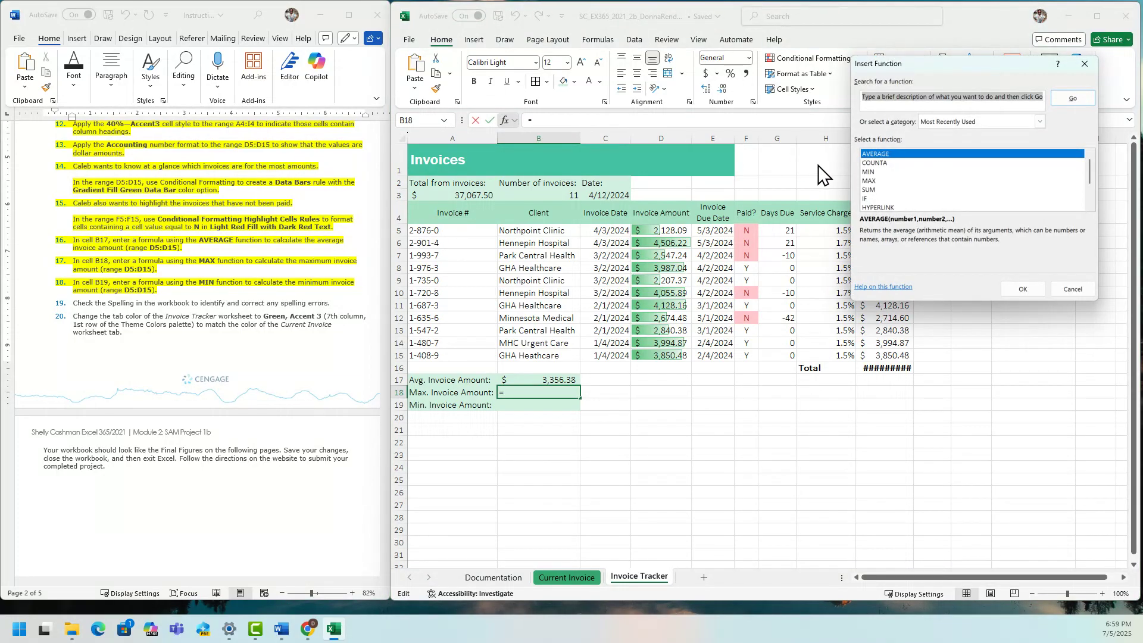
{"action": "left_click", "coordinate": [876, 180]}
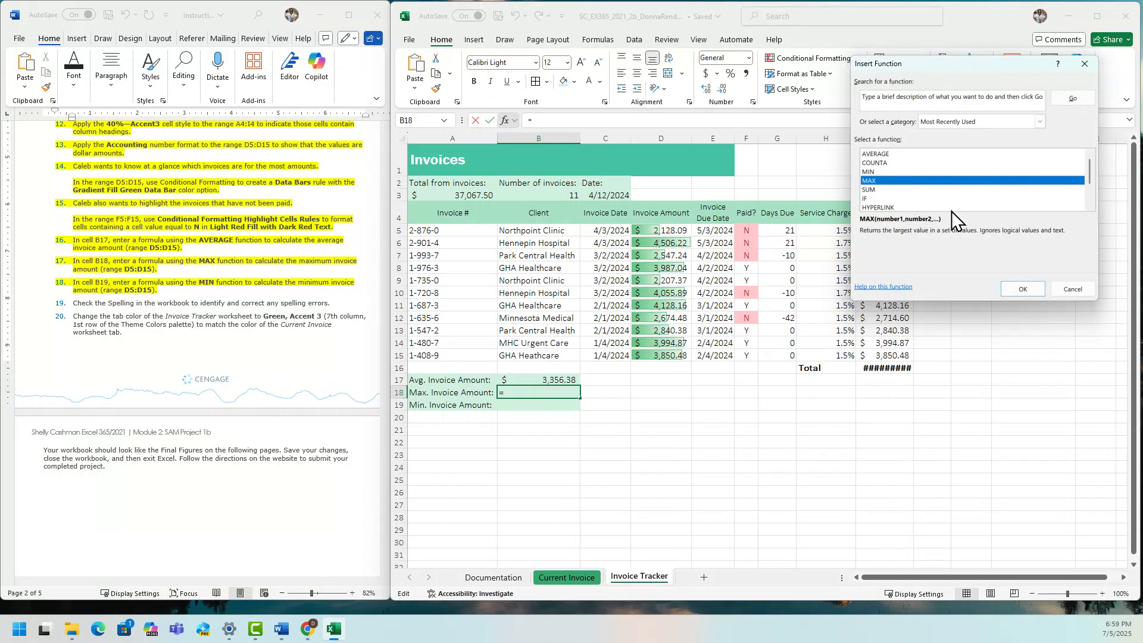
{"action": "left_click", "coordinate": [1023, 289]}
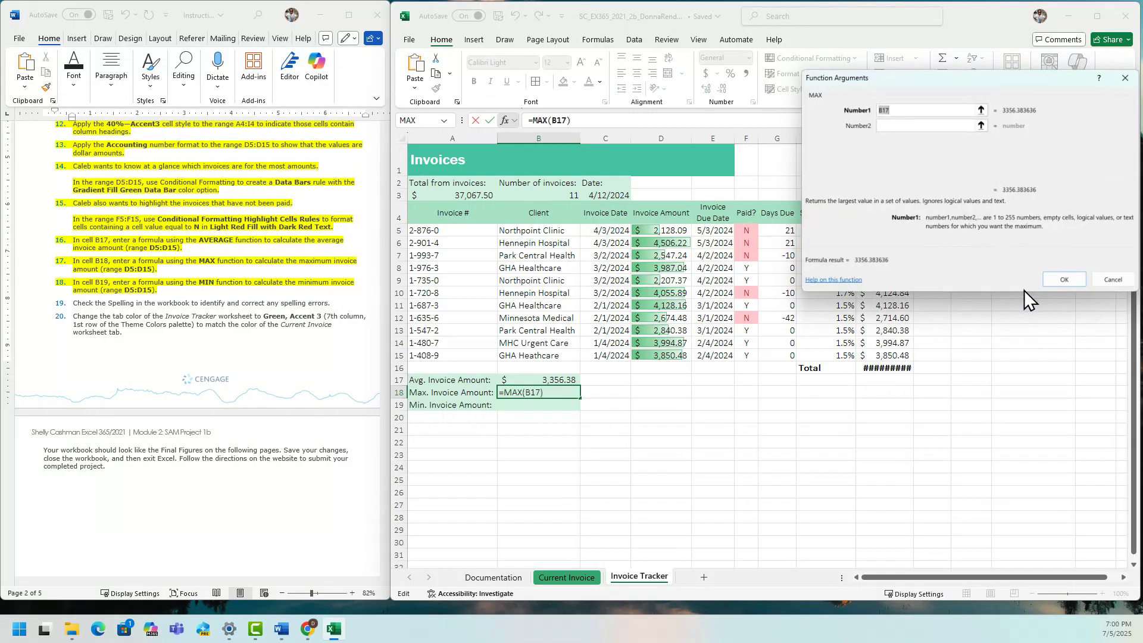
{"action": "left_click", "coordinate": [668, 231]}
{"action": "left_click_drag", "start_coordinate": [668, 231], "coordinate": [665, 358]}
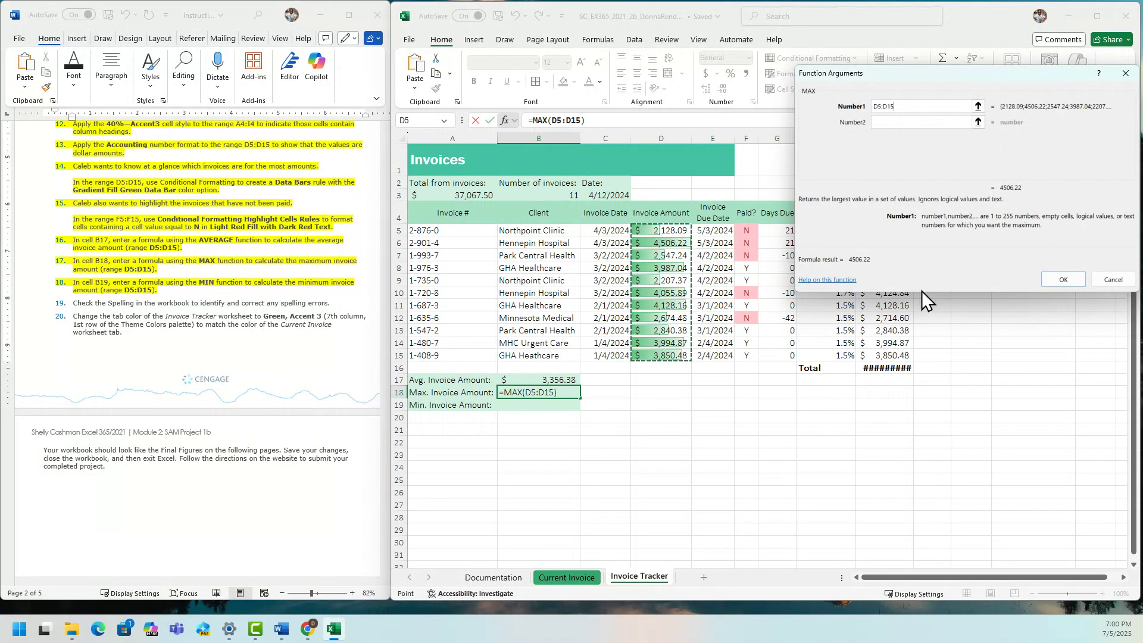
{"action": "left_click", "coordinate": [1059, 281]}
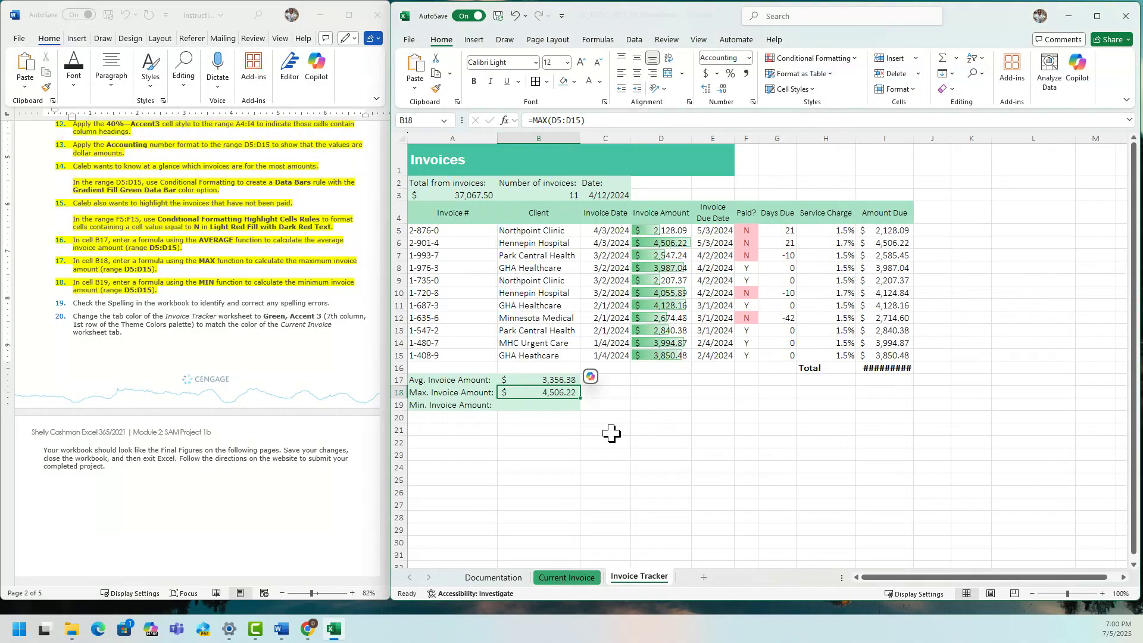
Step: Insert the MIN function in cell B19 to calculate the minimum invoice amount from the range D5:D15
{"action": "left_click", "coordinate": [533, 407]}
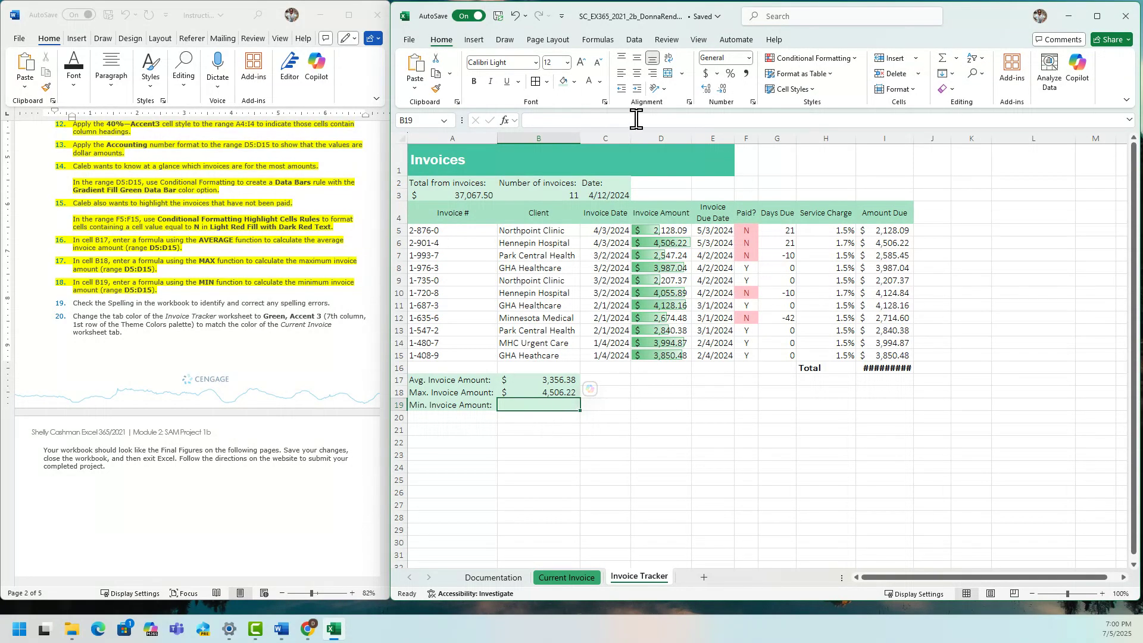
{"action": "left_click", "coordinate": [504, 120]}
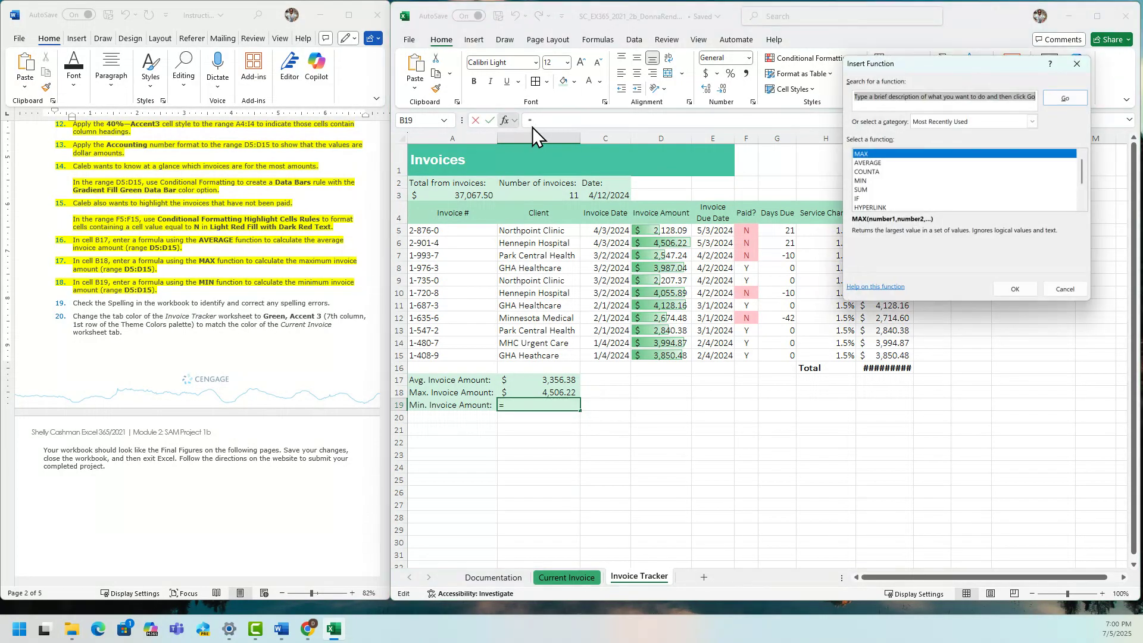
{"action": "left_click", "coordinate": [874, 181]}
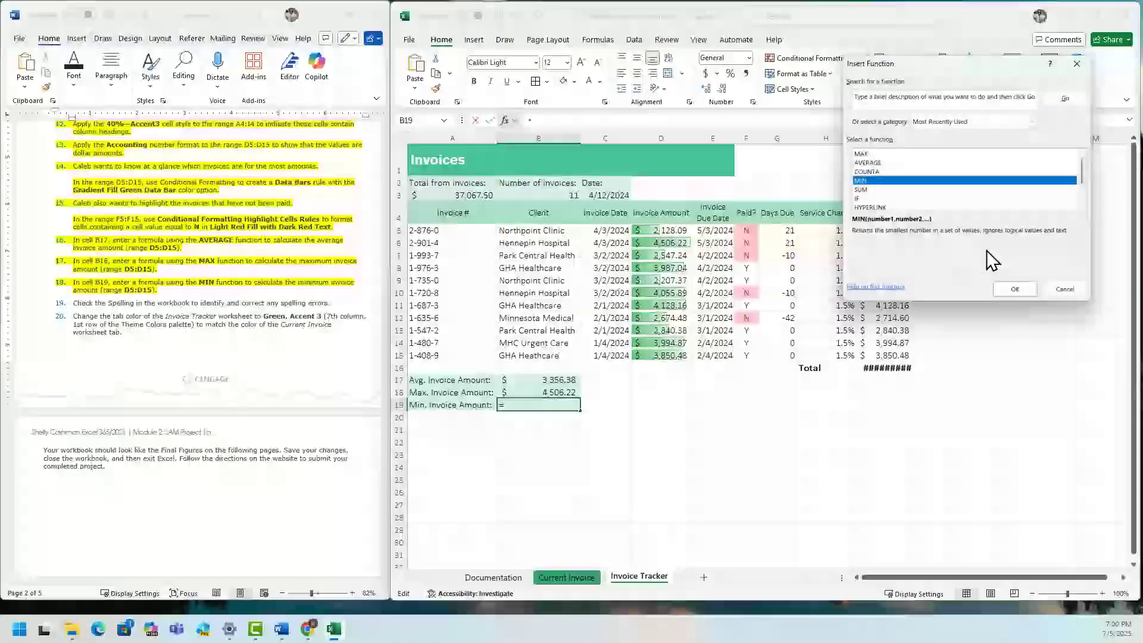
{"action": "left_click", "coordinate": [1024, 289]}
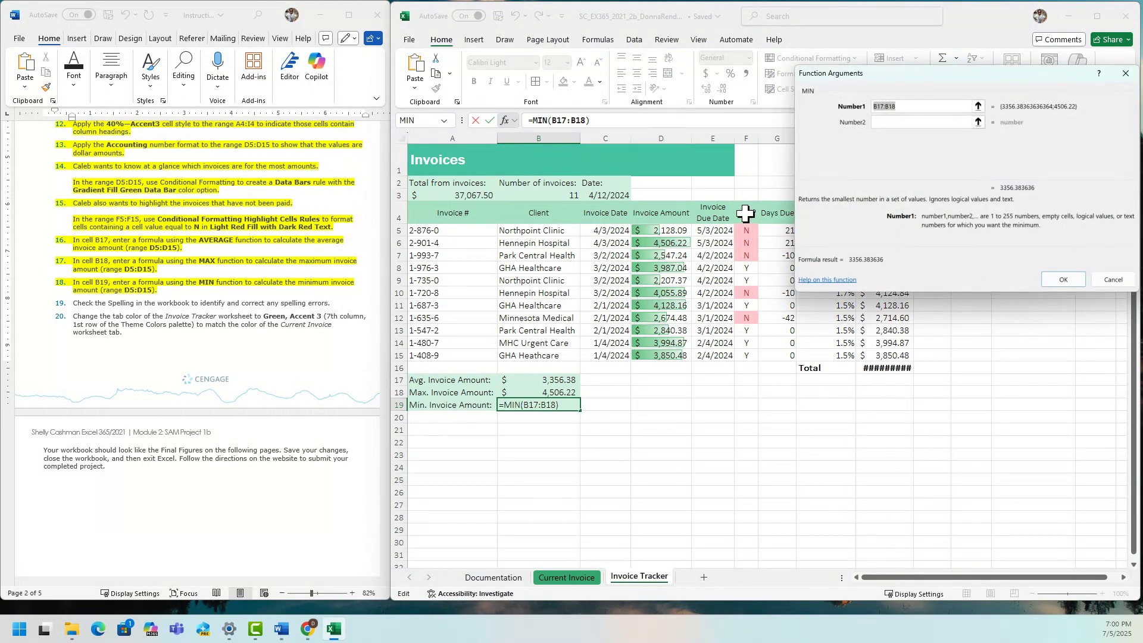
{"action": "left_click_drag", "start_coordinate": [665, 231], "coordinate": [667, 356]}
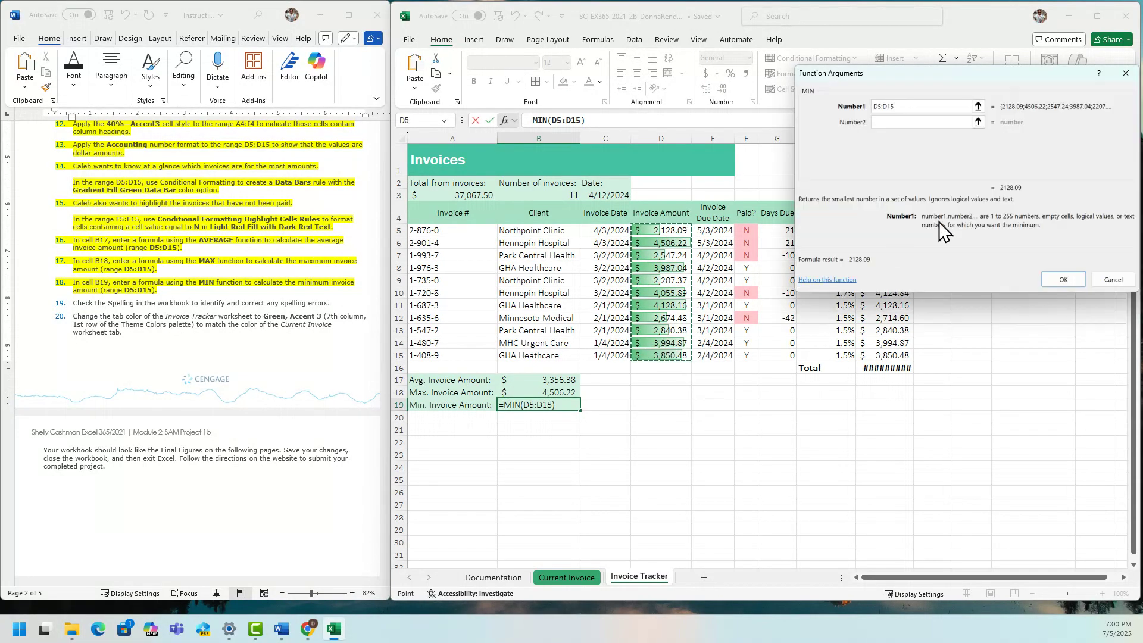
{"action": "left_click", "coordinate": [1057, 280]}
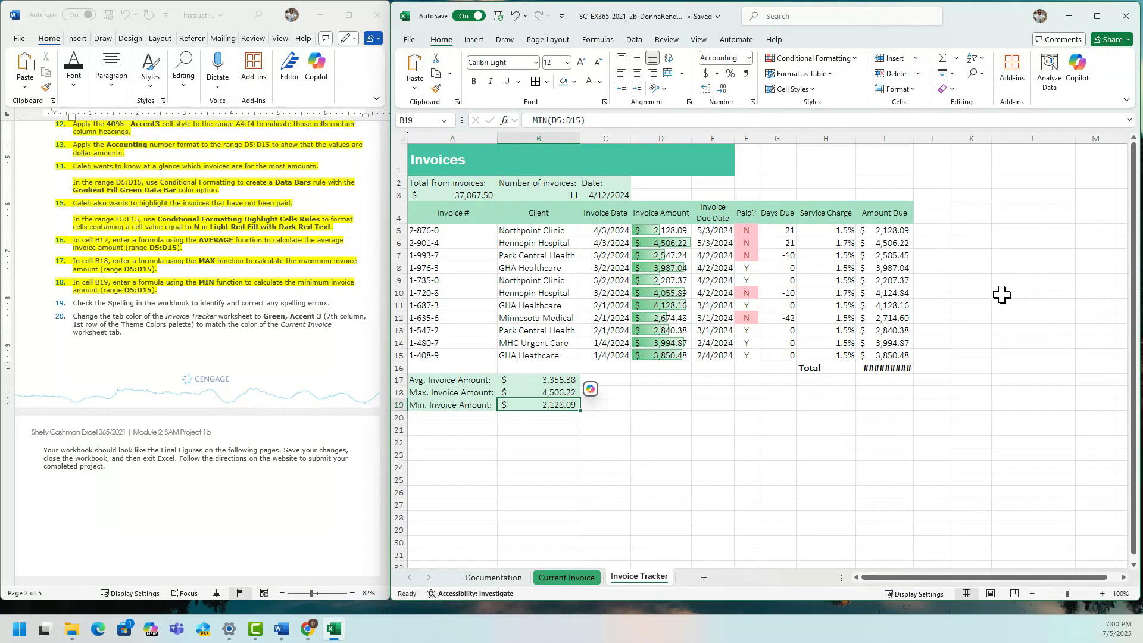
Step: Check step 19 in the Word instructions, then spell-check the Invoice Tracker sheet in Excel from its beginning, correcting "Heathcare" to "Healthcare"
{"action": "left_click", "coordinate": [140, 284]}
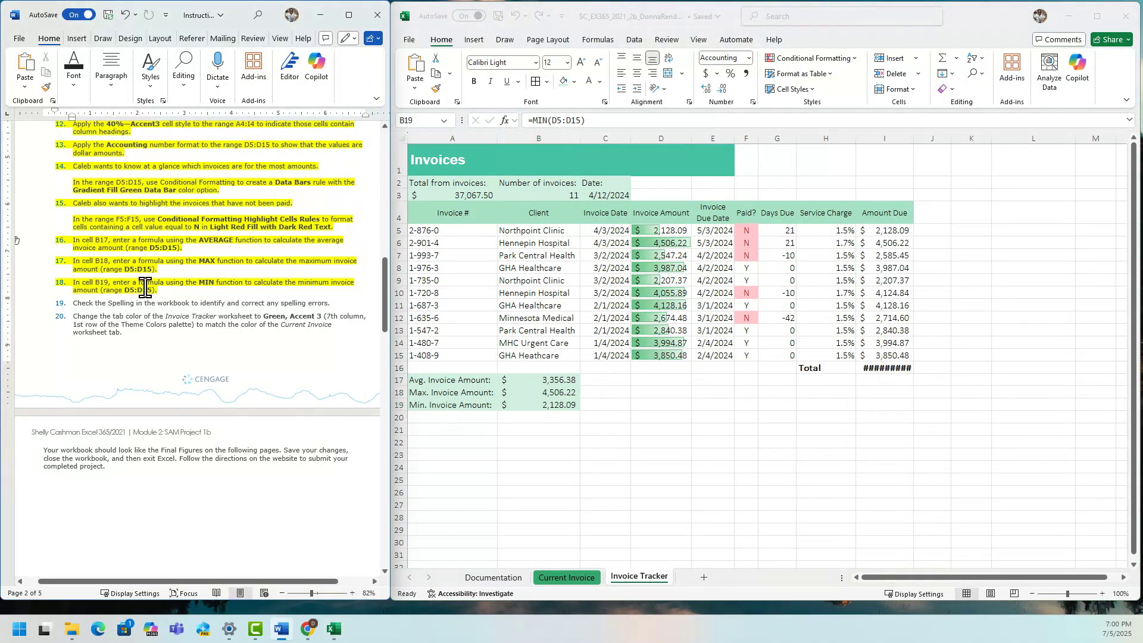
{"action": "left_click_drag", "start_coordinate": [384, 304], "coordinate": [381, 319]}
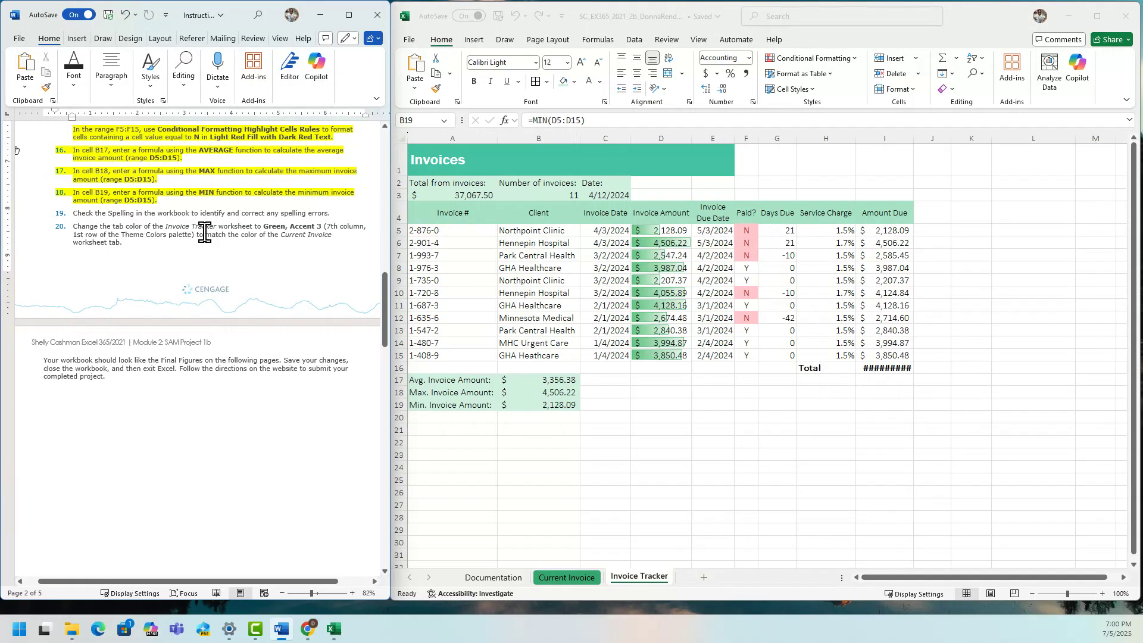
{"action": "left_click", "coordinate": [662, 40]}
{"action": "left_click", "coordinate": [661, 39]}
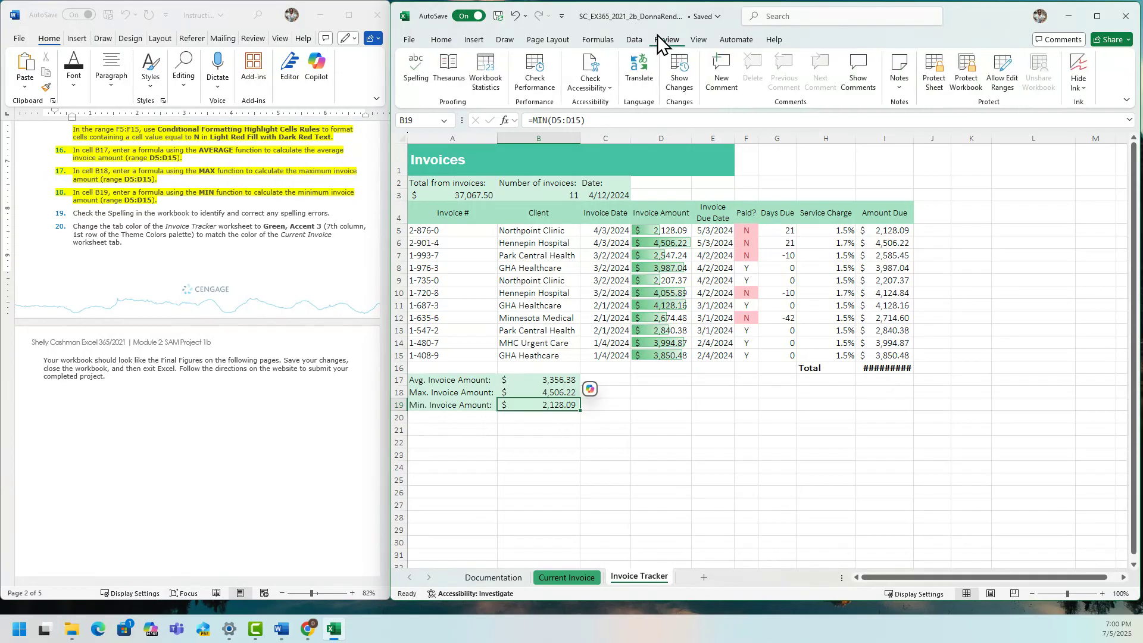
{"action": "left_click", "coordinate": [418, 89]}
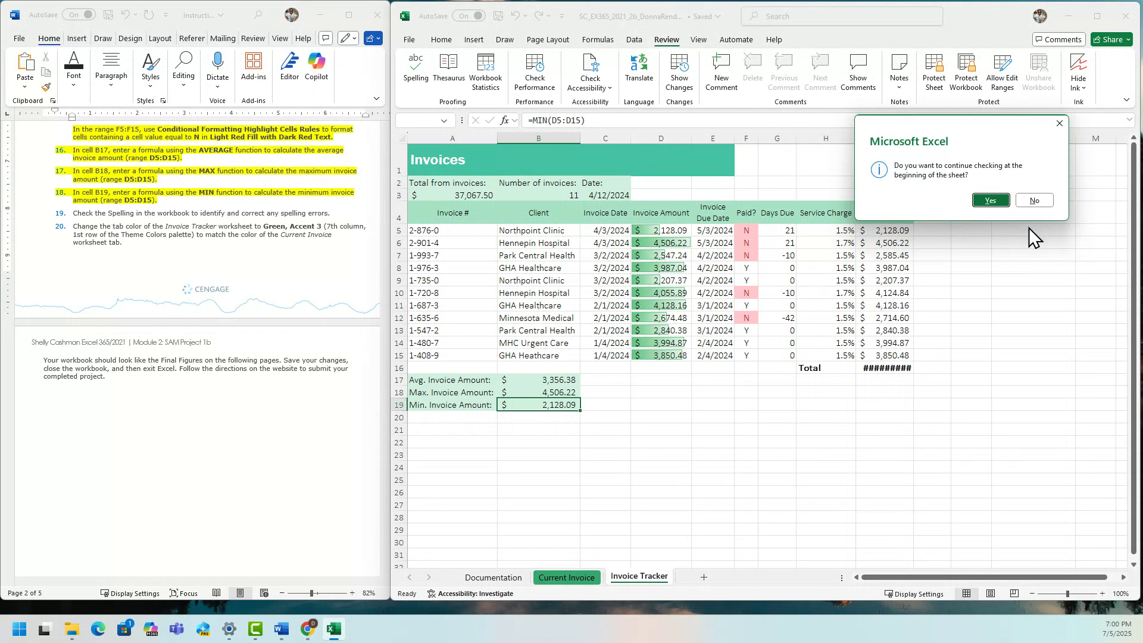
{"action": "left_click", "coordinate": [1003, 202]}
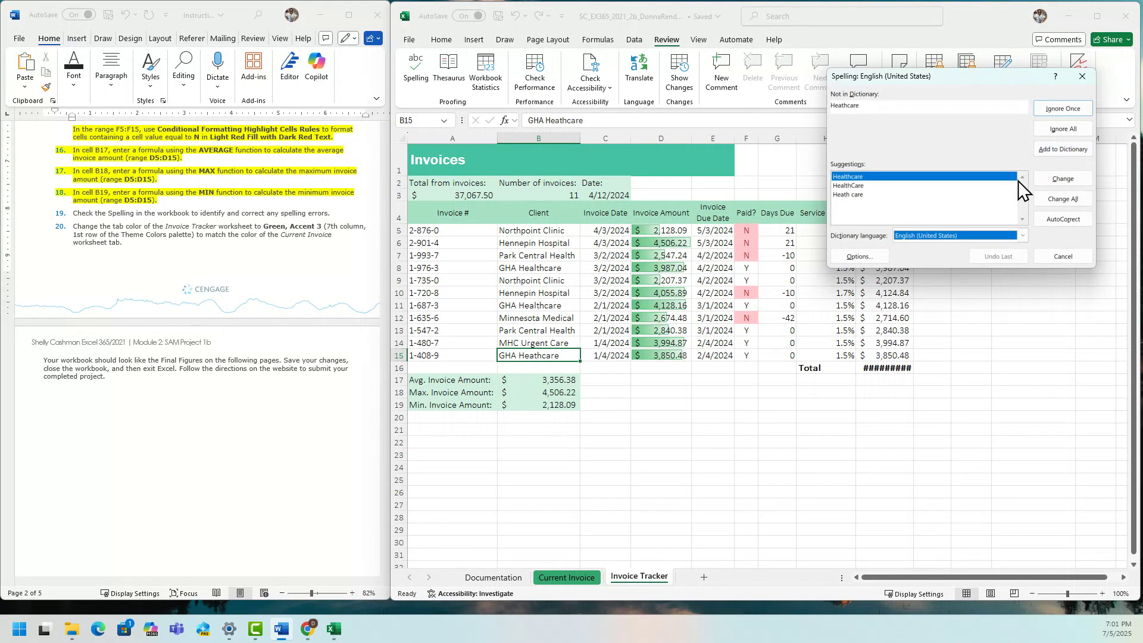
{"action": "left_click", "coordinate": [1060, 179]}
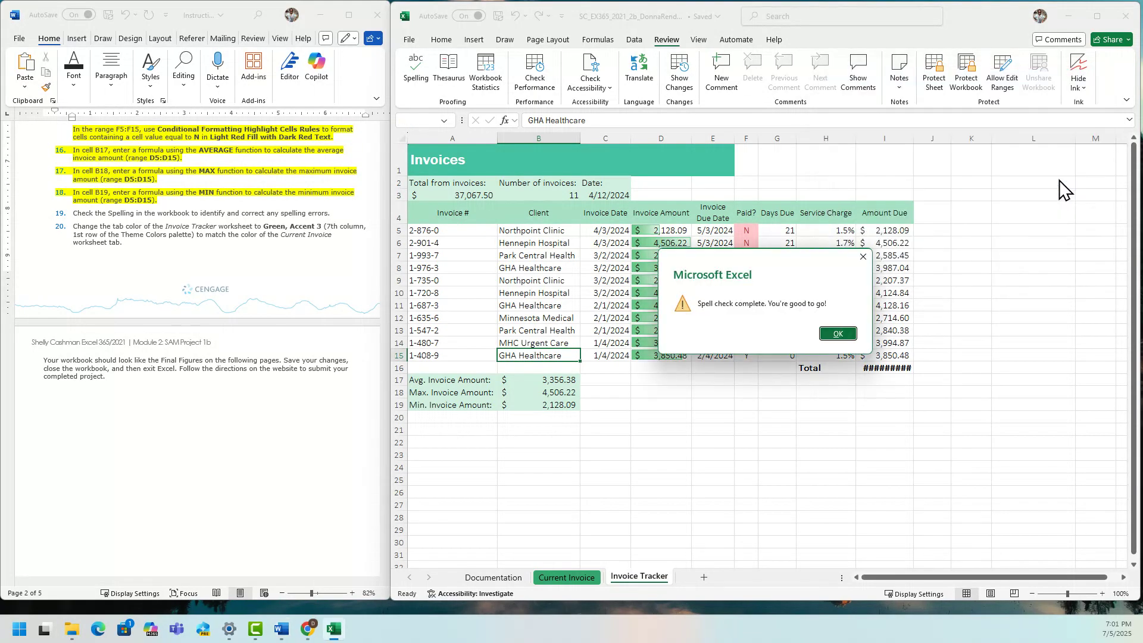
{"action": "left_click", "coordinate": [837, 334]}
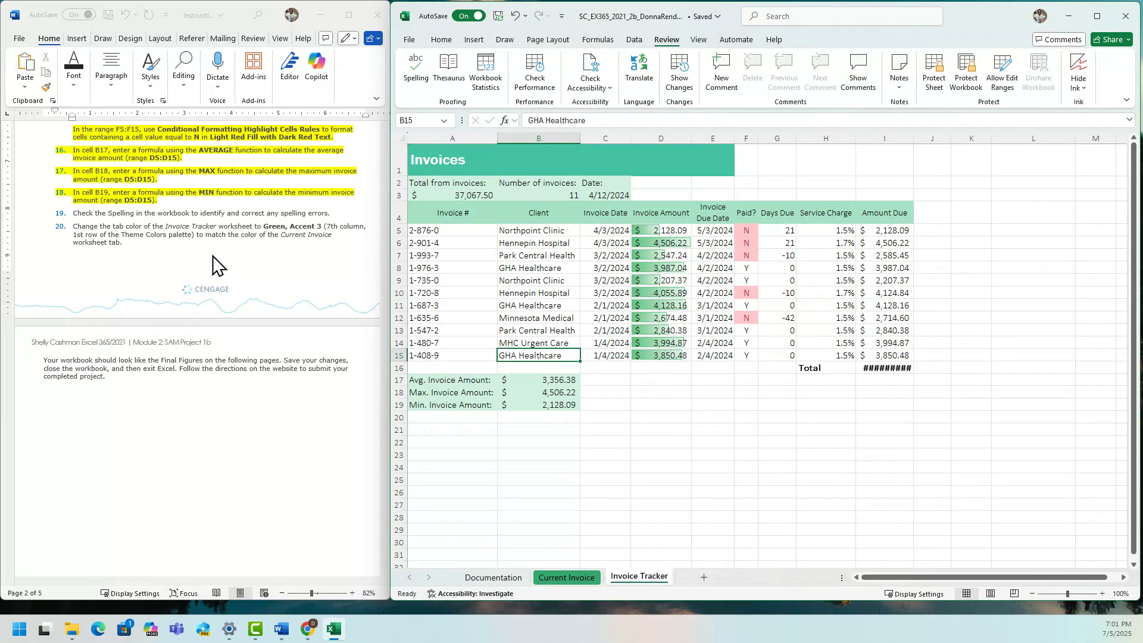
Step: Switch to the Word instructions and highlight steps 19 and 20, covering spelling and tab color, in yellow
{"action": "left_click", "coordinate": [137, 260]}
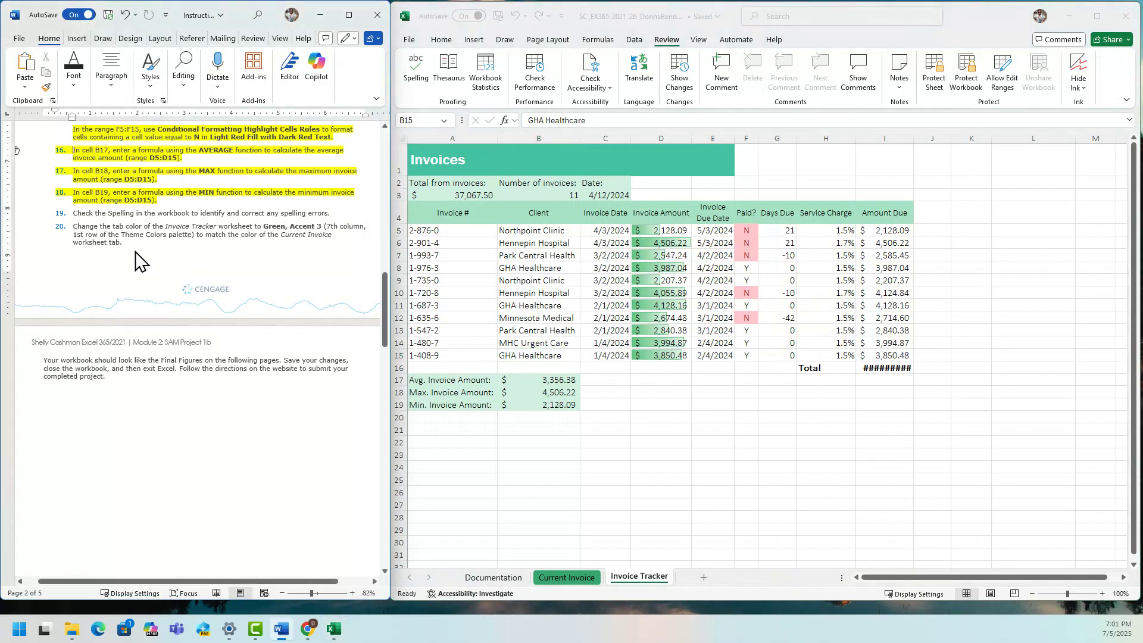
{"action": "mouse_move", "coordinate": [72, 213]}
{"action": "left_mouse_down"}
{"action": "mouse_move", "coordinate": [351, 229]}
{"action": "mouse_move", "coordinate": [346, 212]}
{"action": "mouse_move", "coordinate": [344, 250]}
{"action": "left_mouse_up"}
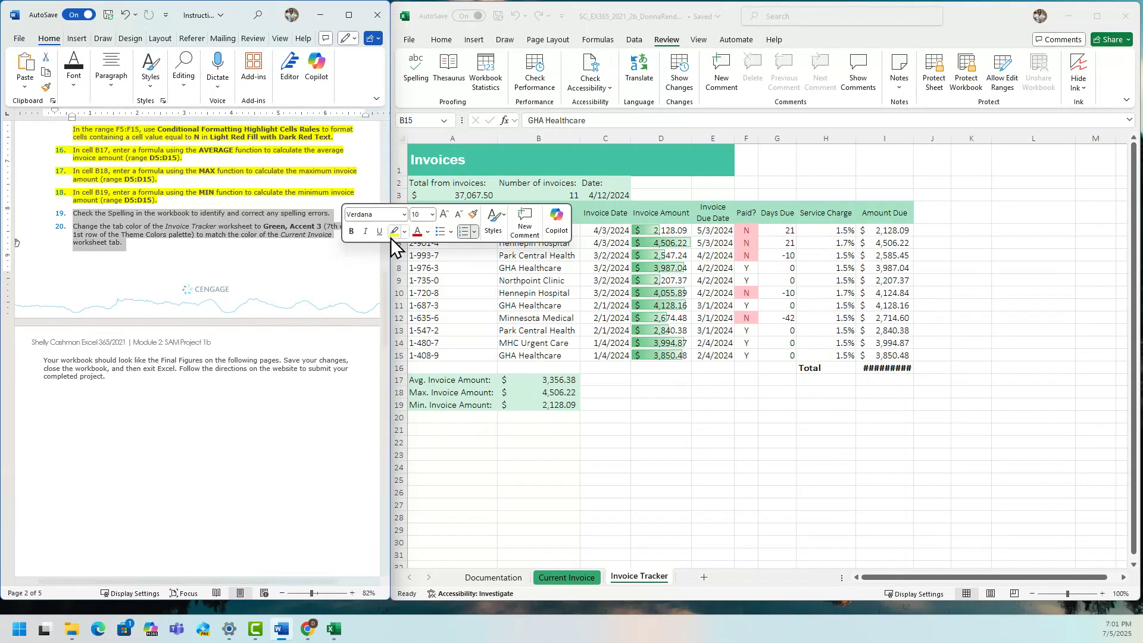
{"action": "left_click", "coordinate": [395, 233]}
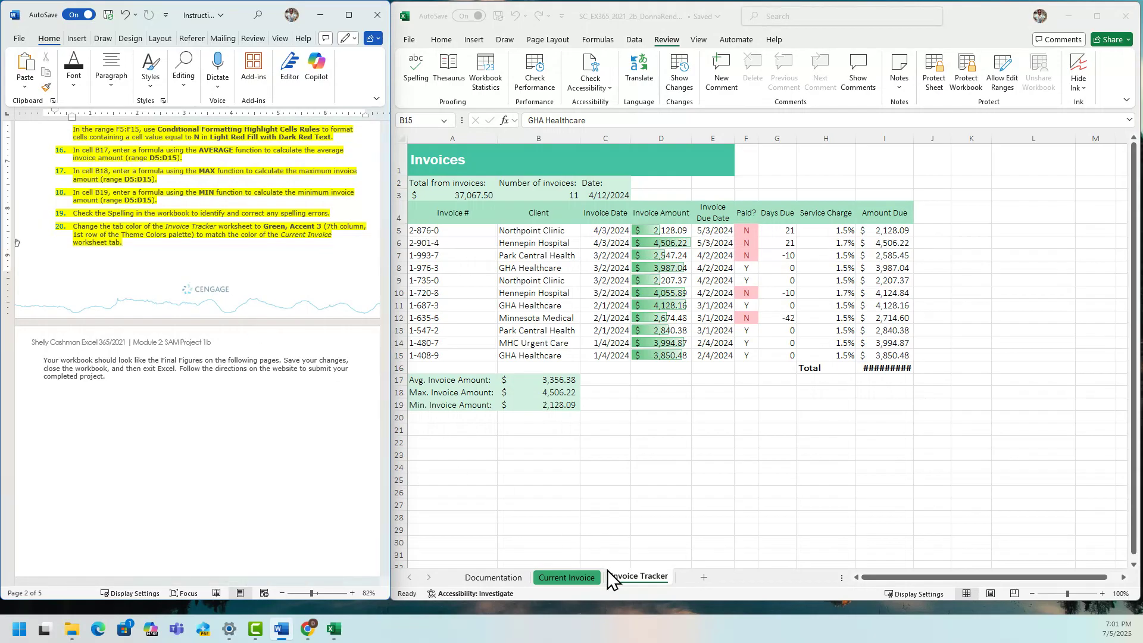
Step: Switch to Excel, set the Invoice Tracker sheet's tab color to Green, Accent 3, and check it from the Documentation sheet
{"action": "left_click", "coordinate": [629, 585]}
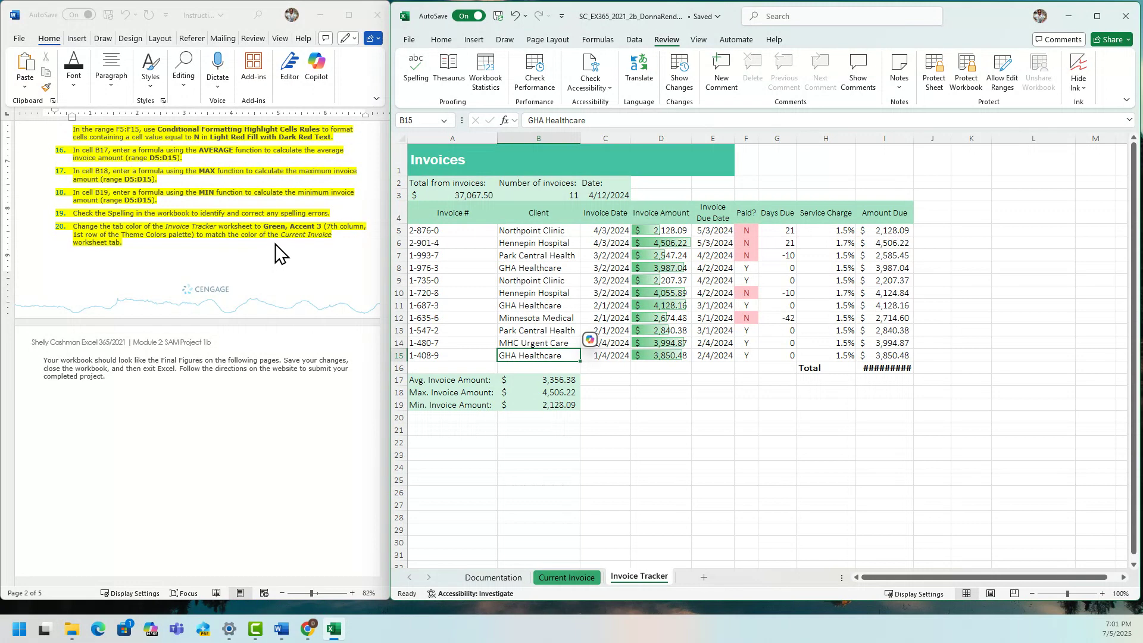
{"action": "right_click", "coordinate": [641, 581]}
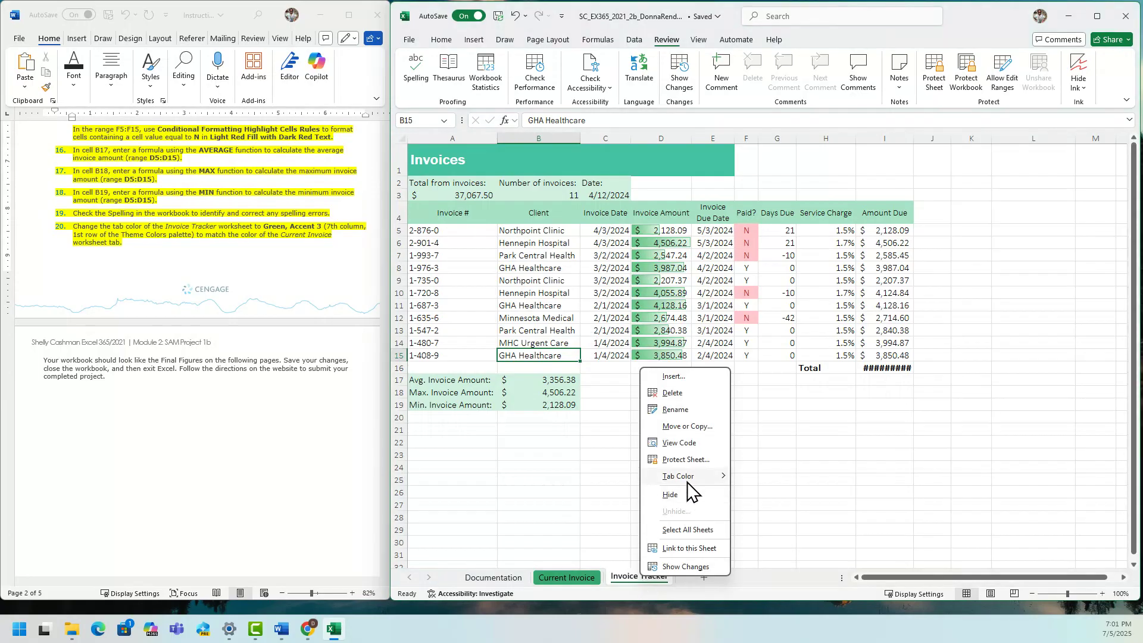
{"action": "mouse_move", "coordinate": [687, 479]}
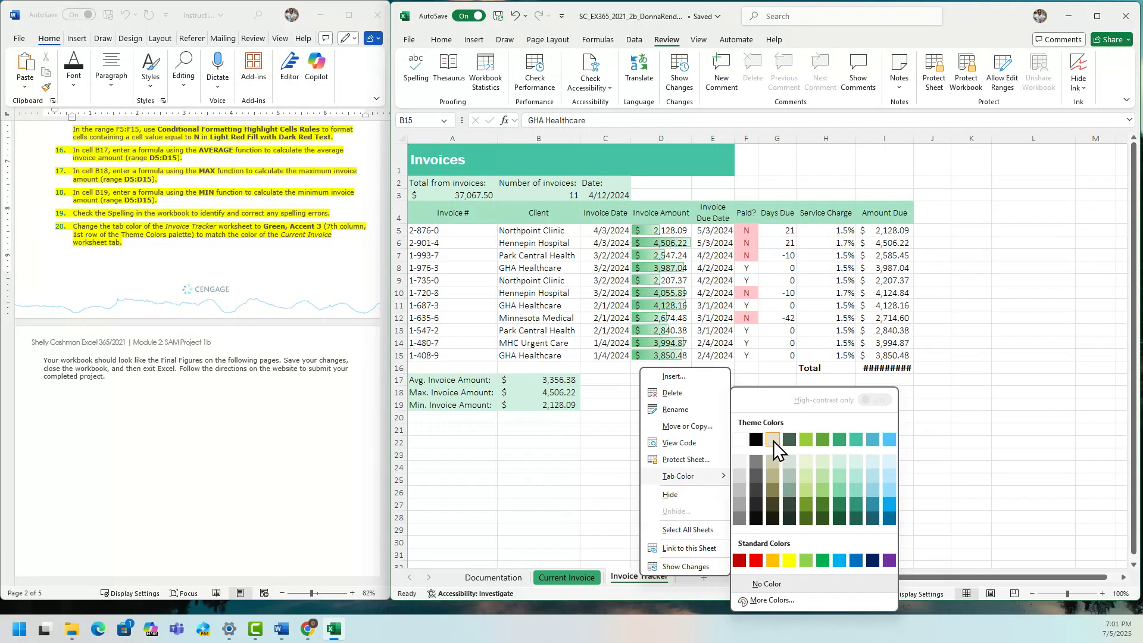
{"action": "left_click", "coordinate": [840, 440]}
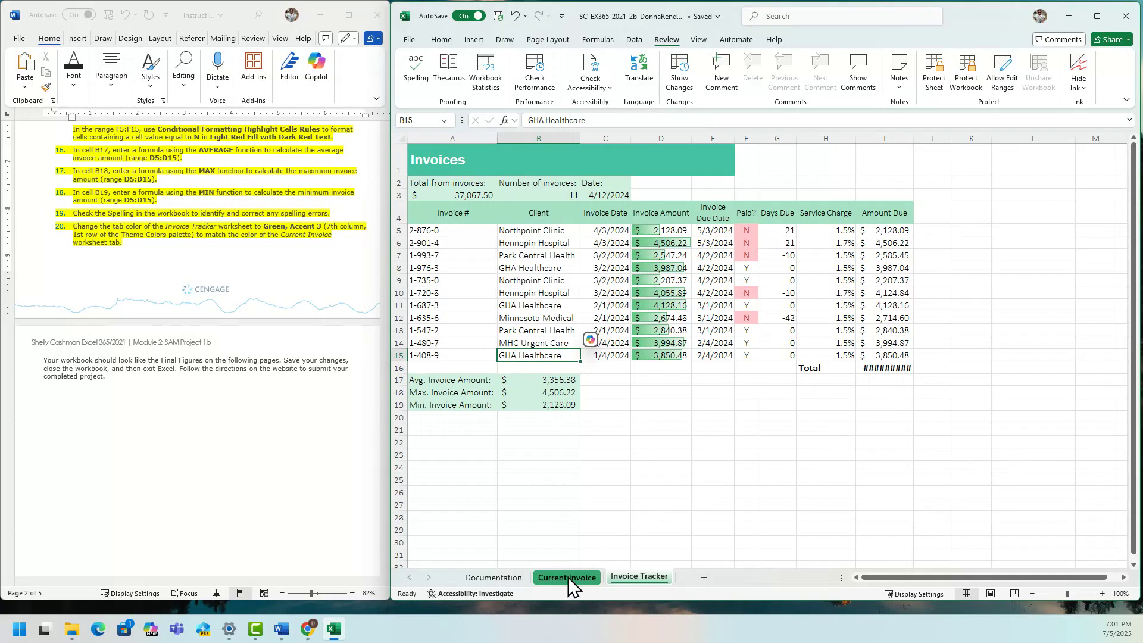
{"action": "left_click", "coordinate": [500, 578]}
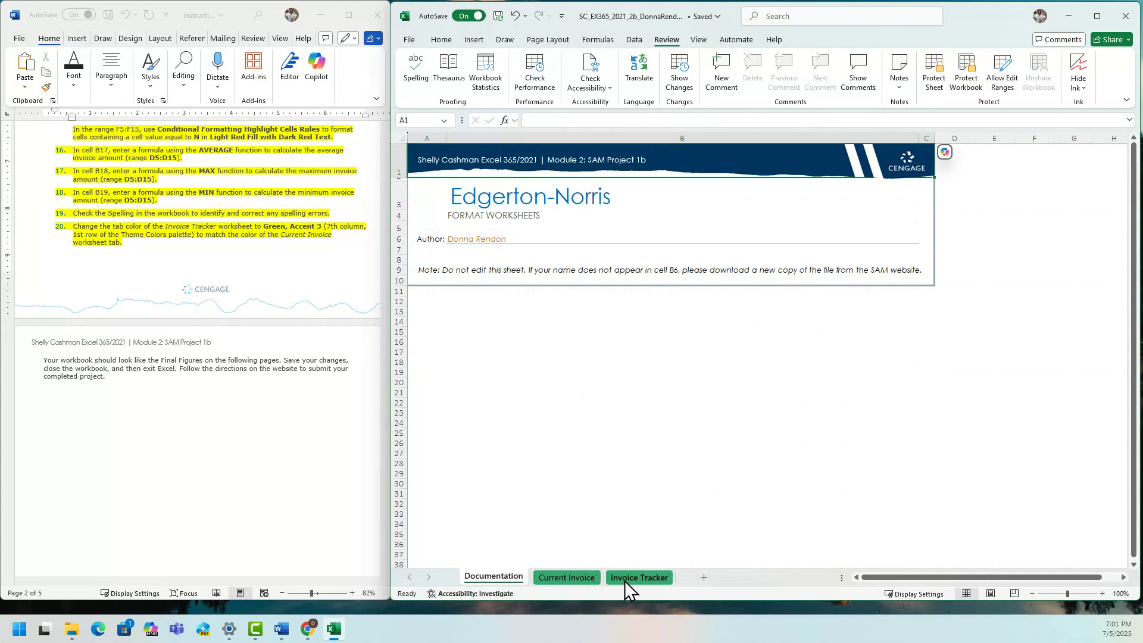
Step: Compare the Current Invoice sheet with Final Figure 1 in Word, AutoFit column F in Excel to match it, and save the workbook
{"action": "left_click", "coordinate": [577, 578]}
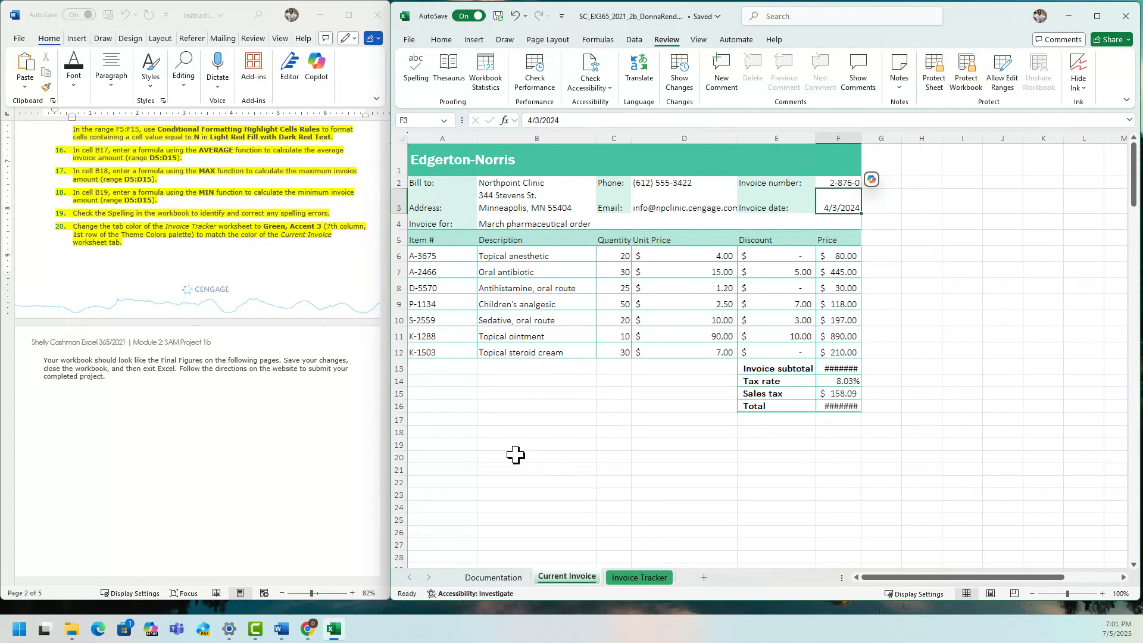
{"action": "left_click", "coordinate": [281, 453]}
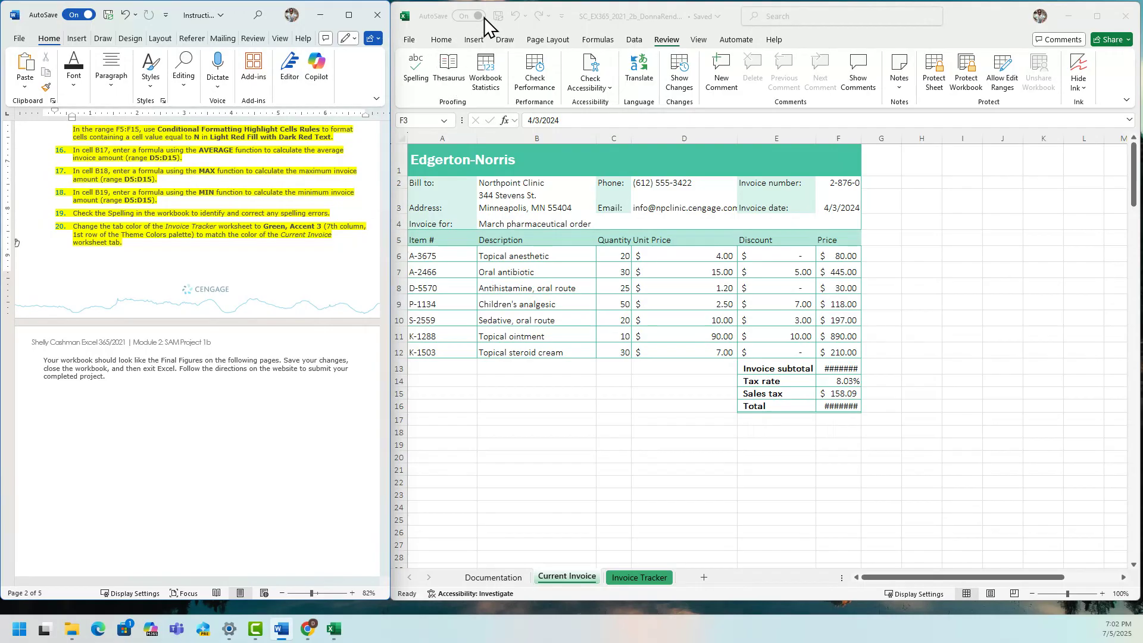
{"action": "left_click", "coordinate": [461, 17]}
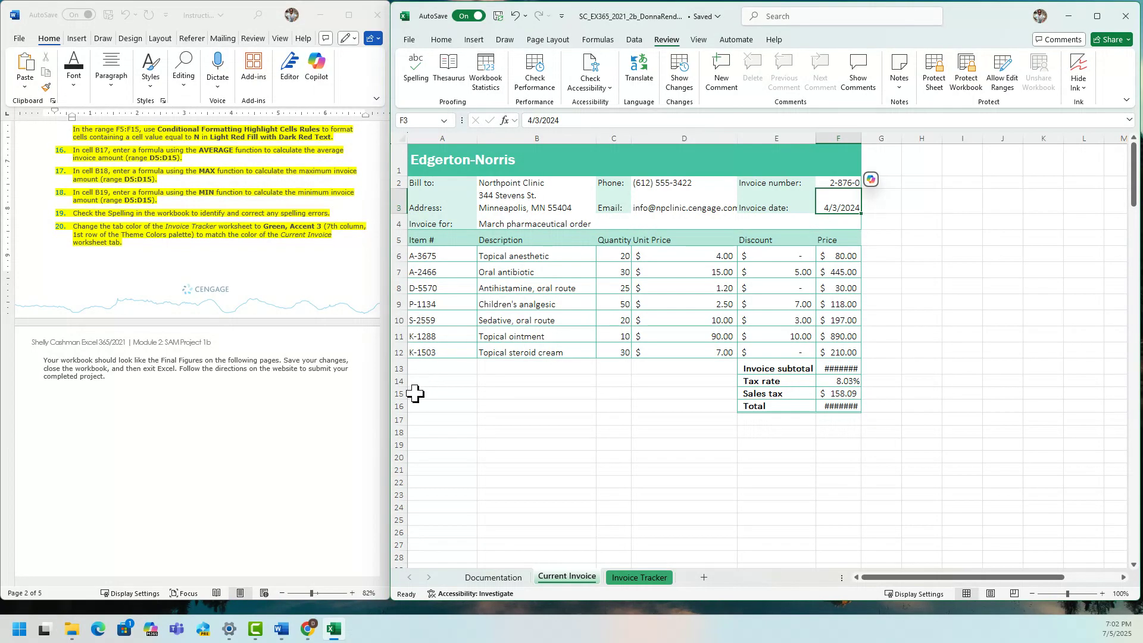
{"action": "left_click", "coordinate": [335, 442]}
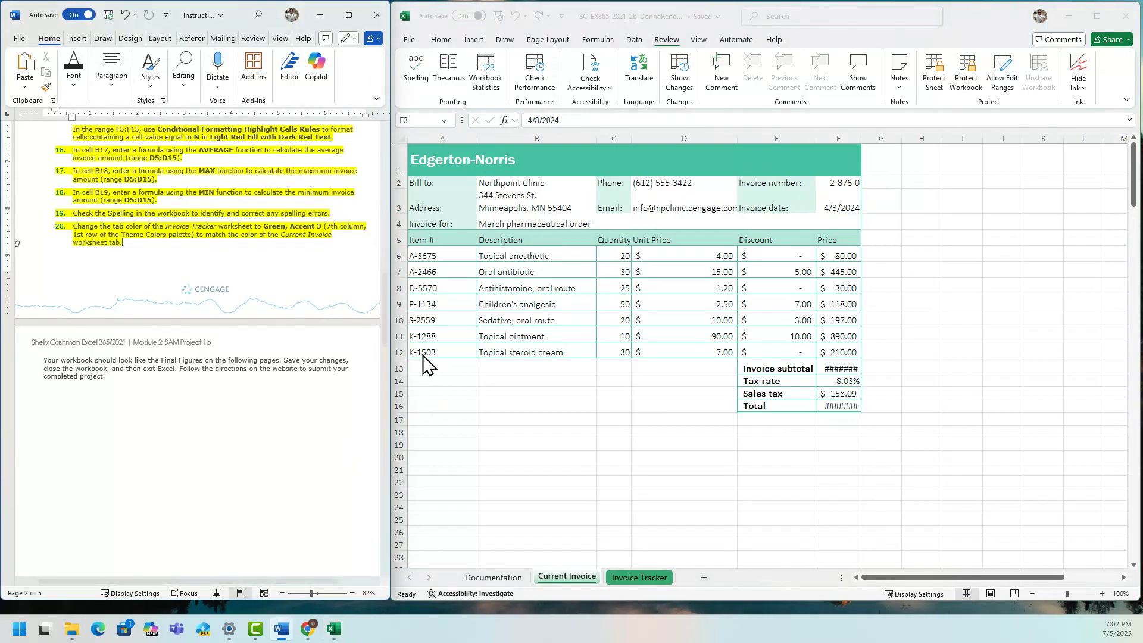
{"action": "left_click_drag", "start_coordinate": [384, 325], "coordinate": [377, 451]}
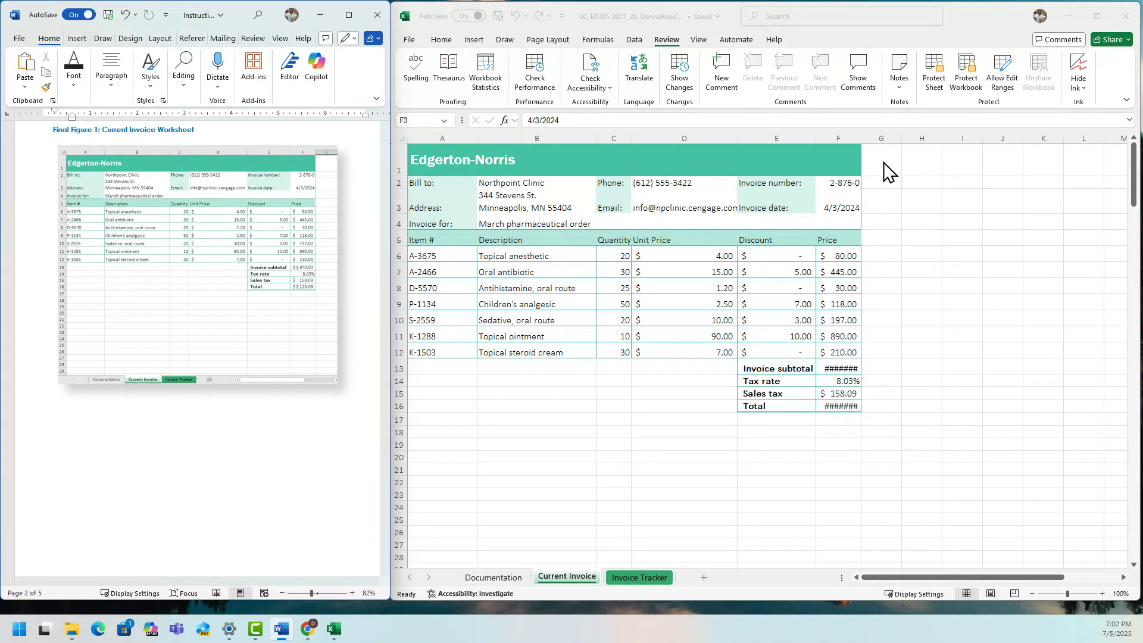
{"action": "left_click", "coordinate": [860, 139]}
{"action": "double_click", "coordinate": [861, 138]}
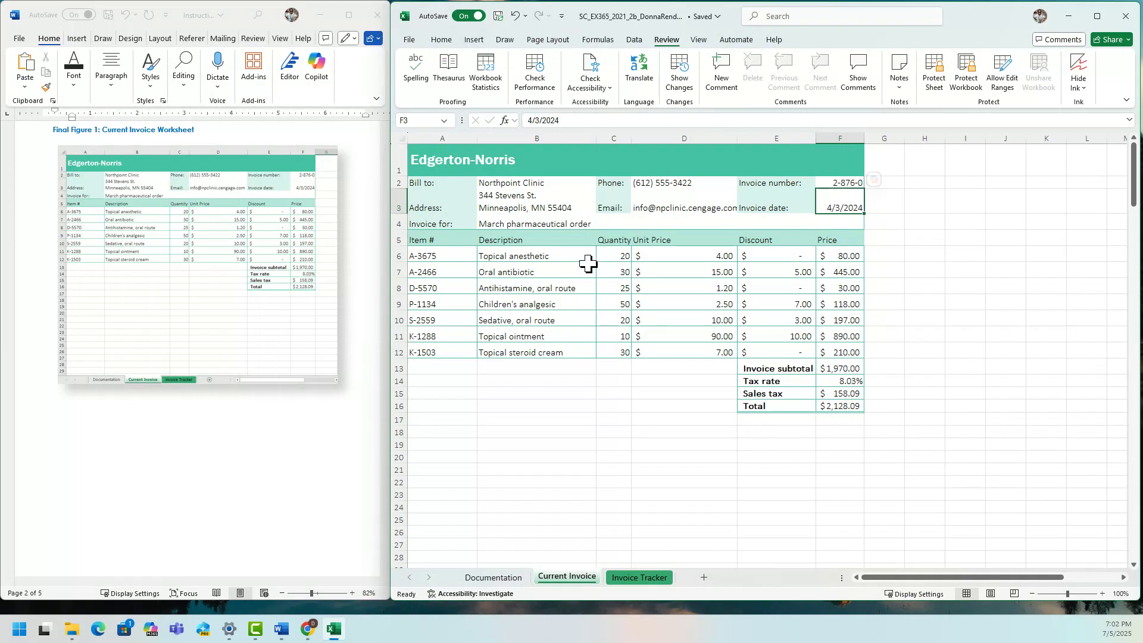
{"action": "left_click", "coordinate": [498, 16]}
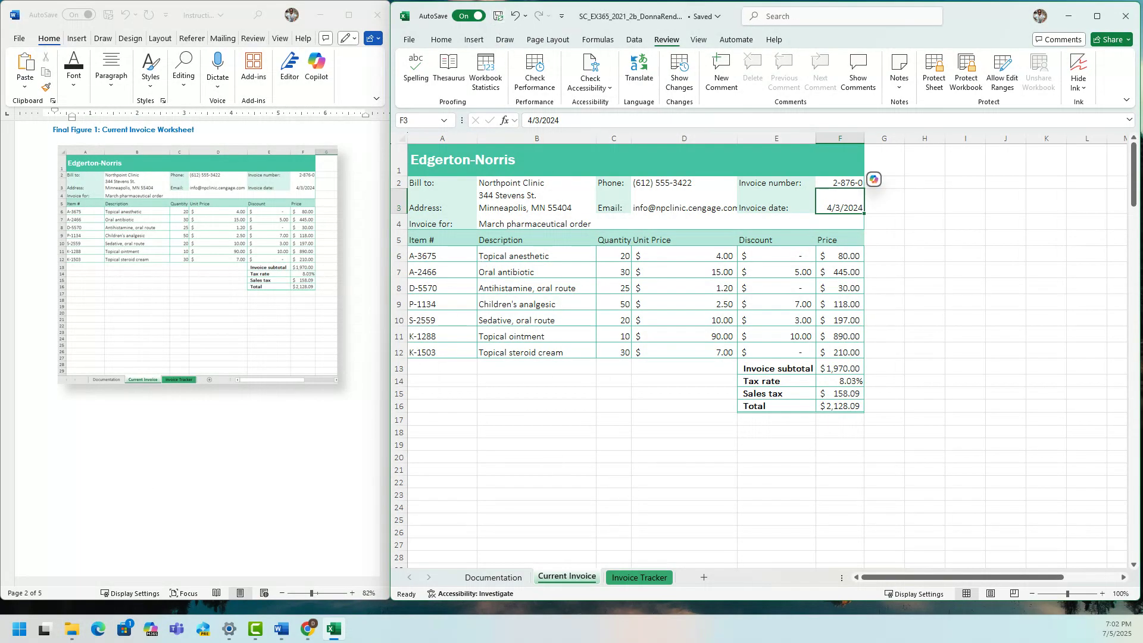